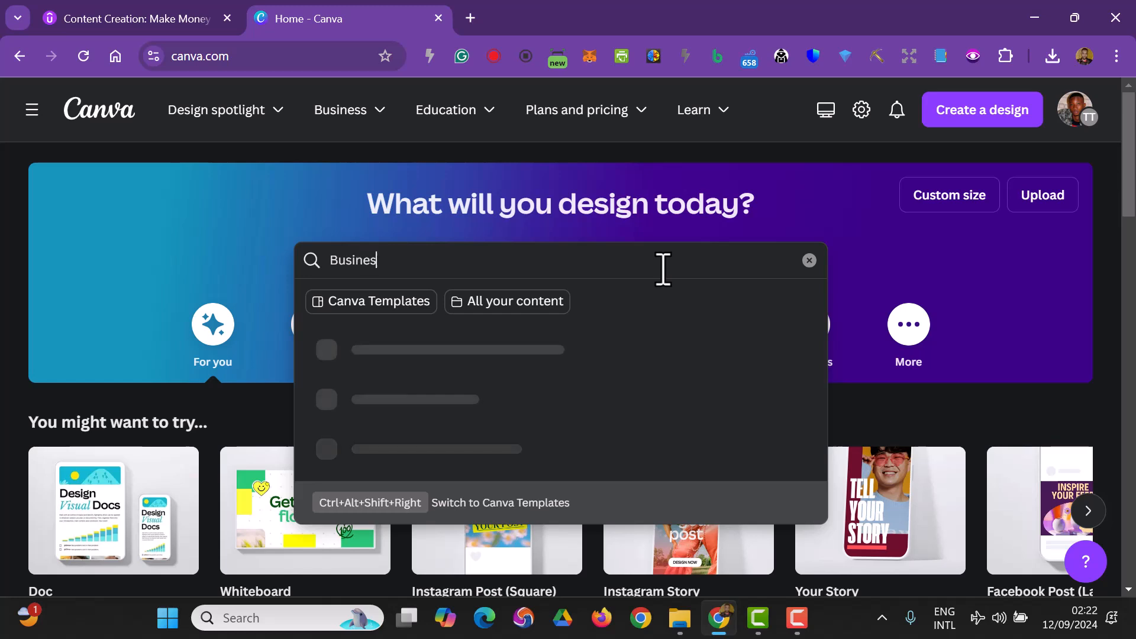
# - Search the templates for Business Card and browse through the results
pyautogui.press('Return')
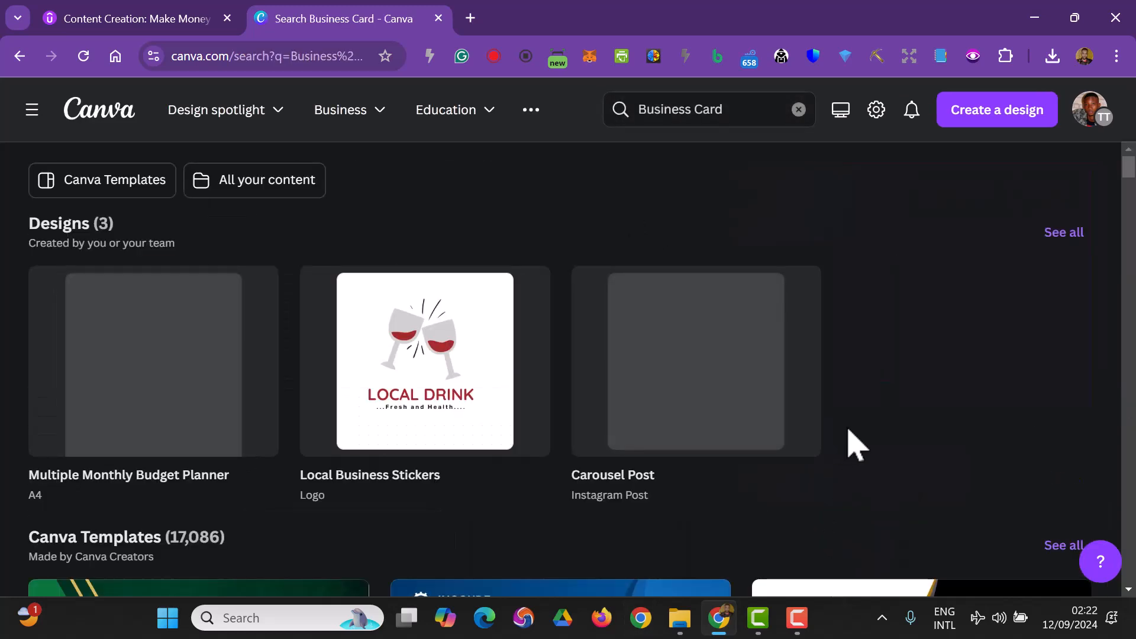
pyautogui.scroll(-5, 574, 322)
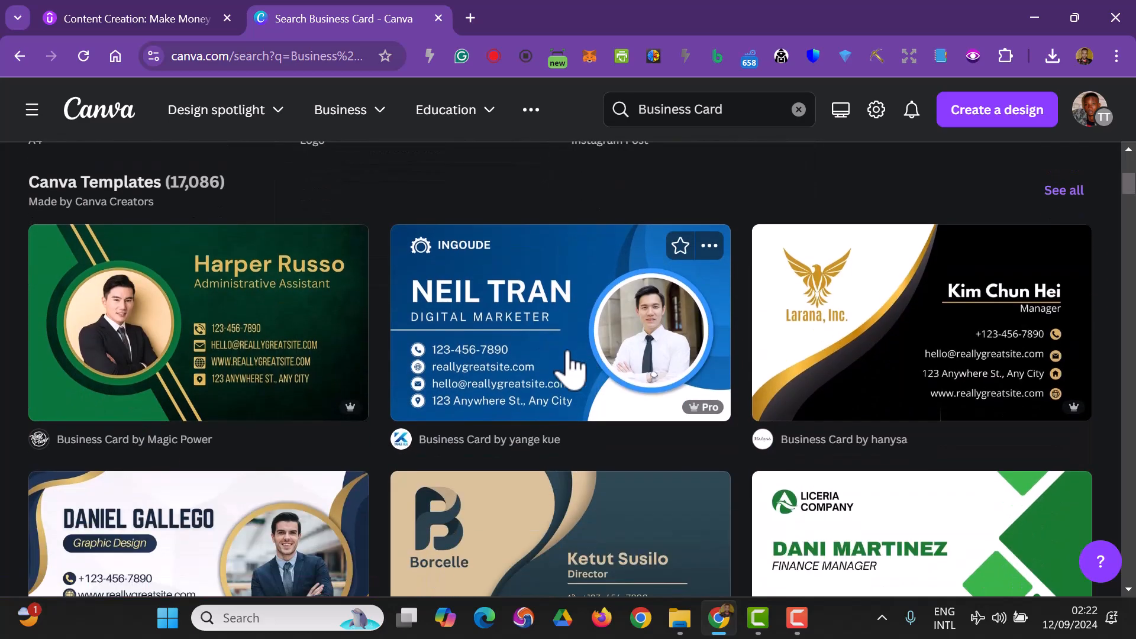
pyautogui.scroll(-3, 849, 431)
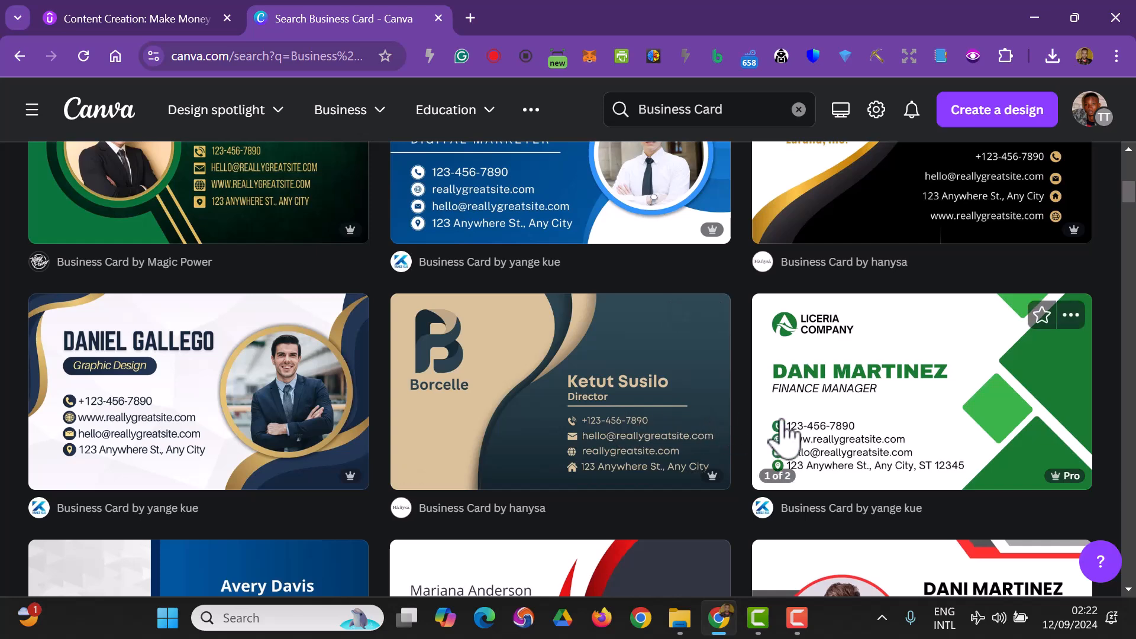
pyautogui.scroll(-3, 734, 436)
pyautogui.scroll(-1, 812, 441)
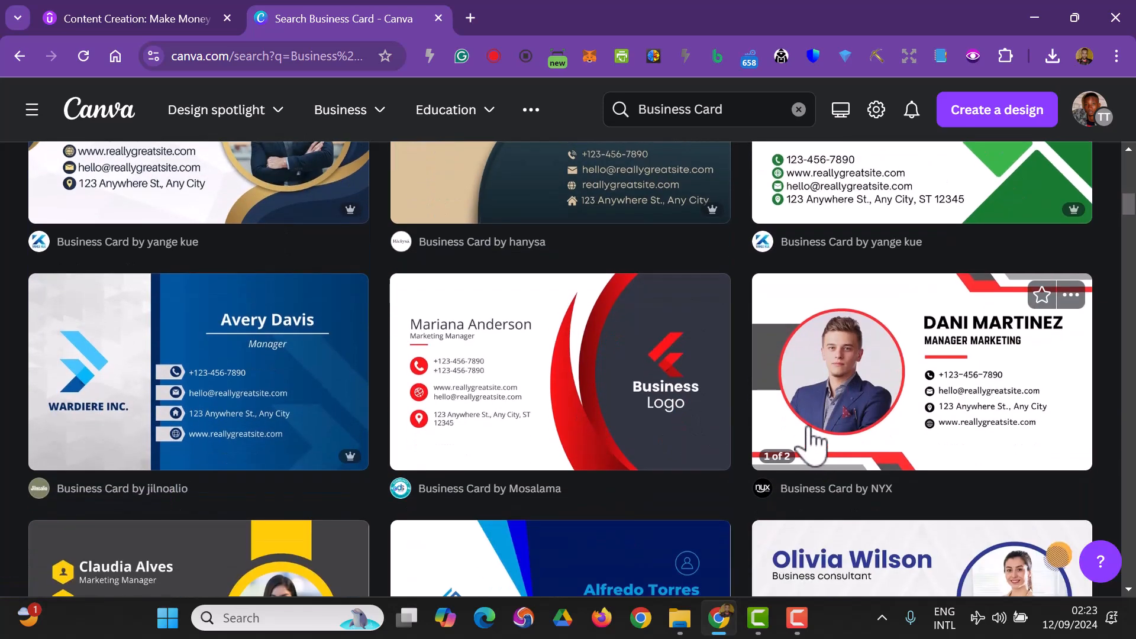
pyautogui.scroll(-3, 399, 460)
pyautogui.scroll(-3, 414, 468)
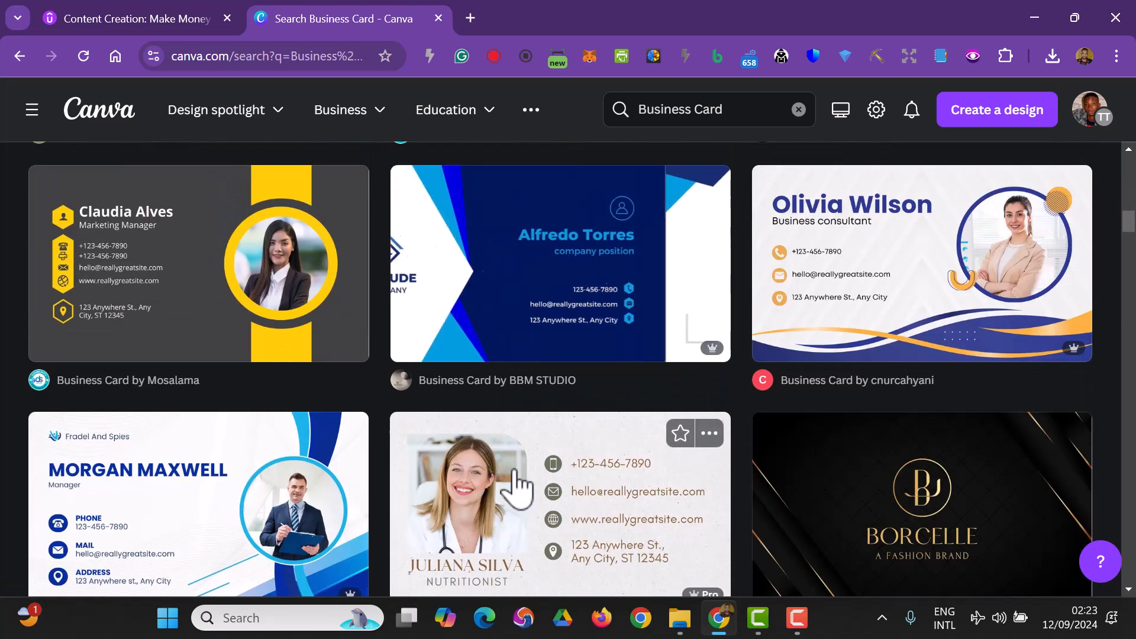
pyautogui.scroll(-2, 787, 526)
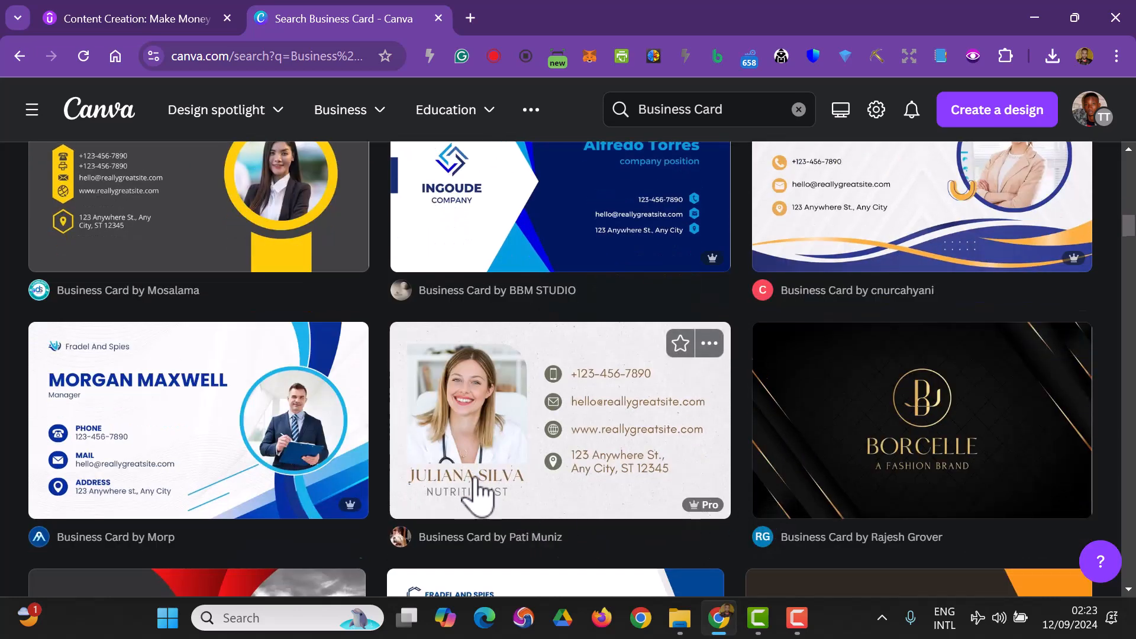
pyautogui.scroll(-6, 497, 494)
pyautogui.scroll(-3, 698, 438)
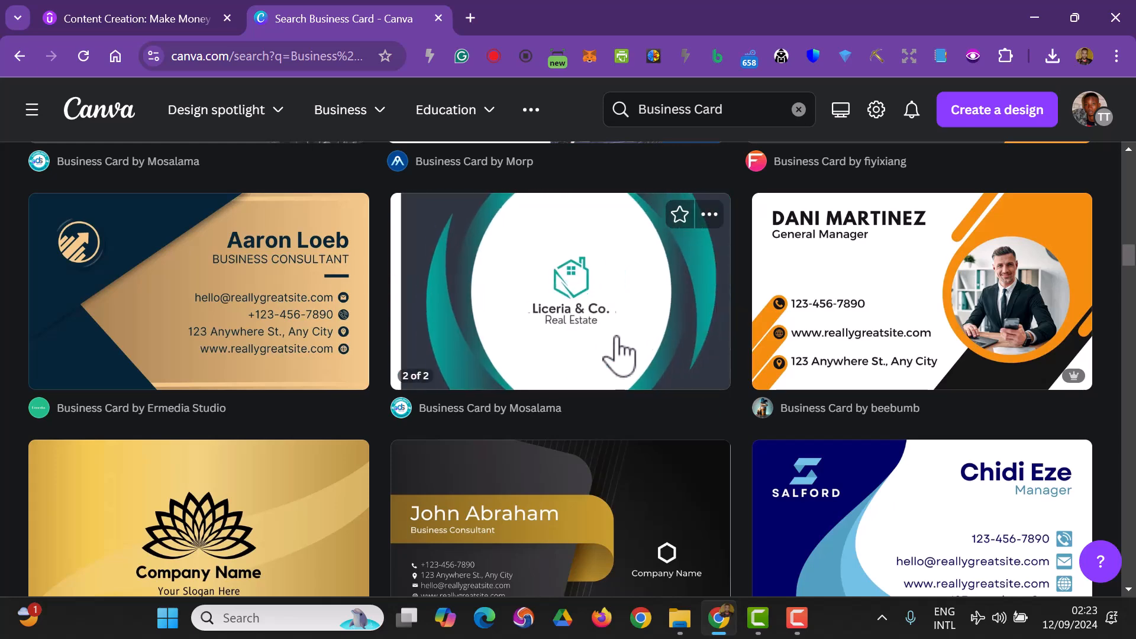
pyautogui.scroll(-3, 578, 385)
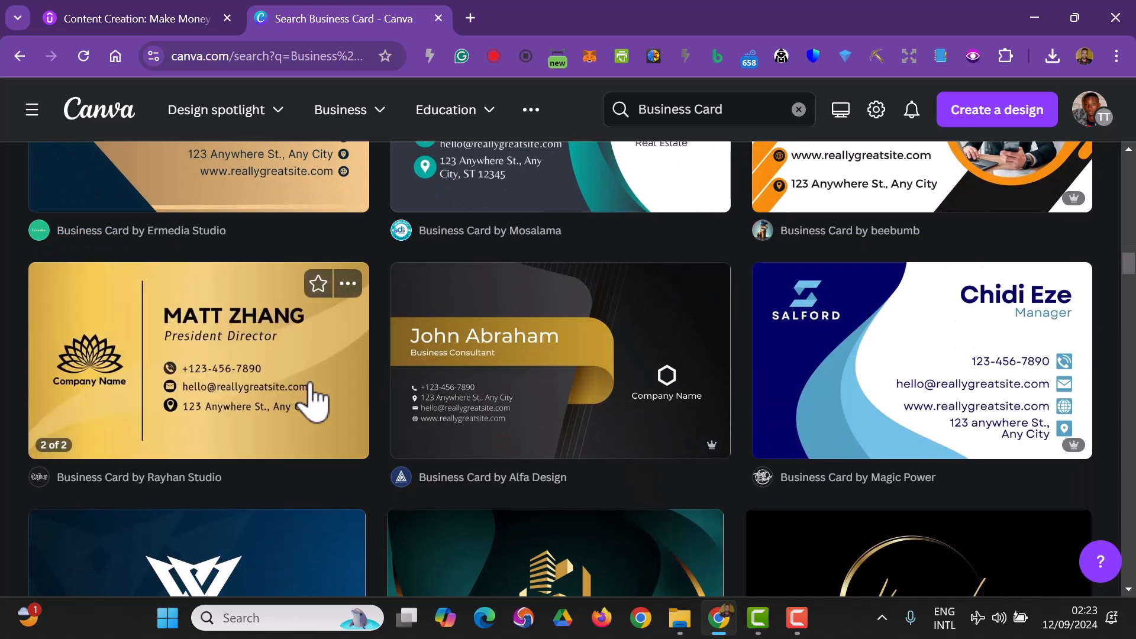
pyautogui.scroll(-5, 467, 391)
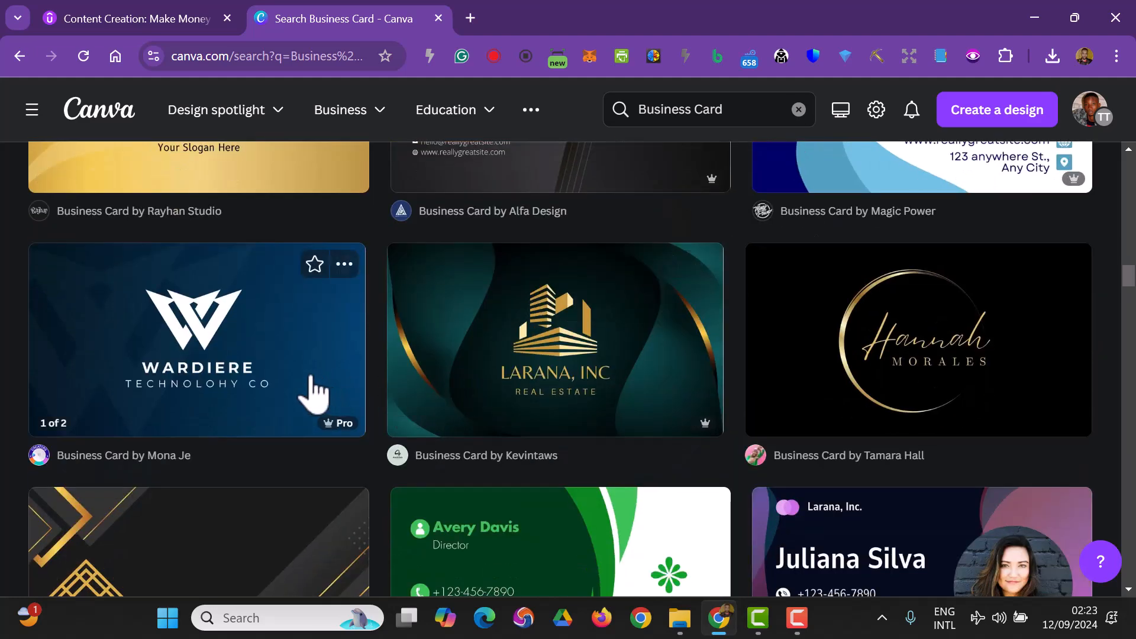
pyautogui.scroll(-3, 335, 403)
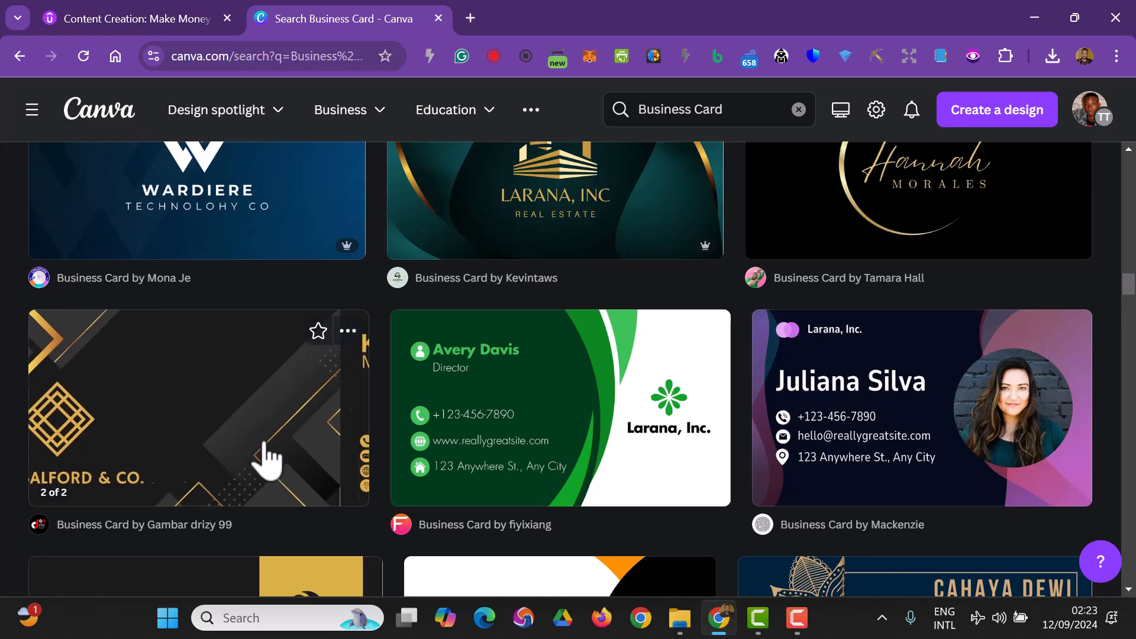
# - Open the Gold Elegant Business Card template for customising, then close its preview in the search tab
pyautogui.click(250, 458)
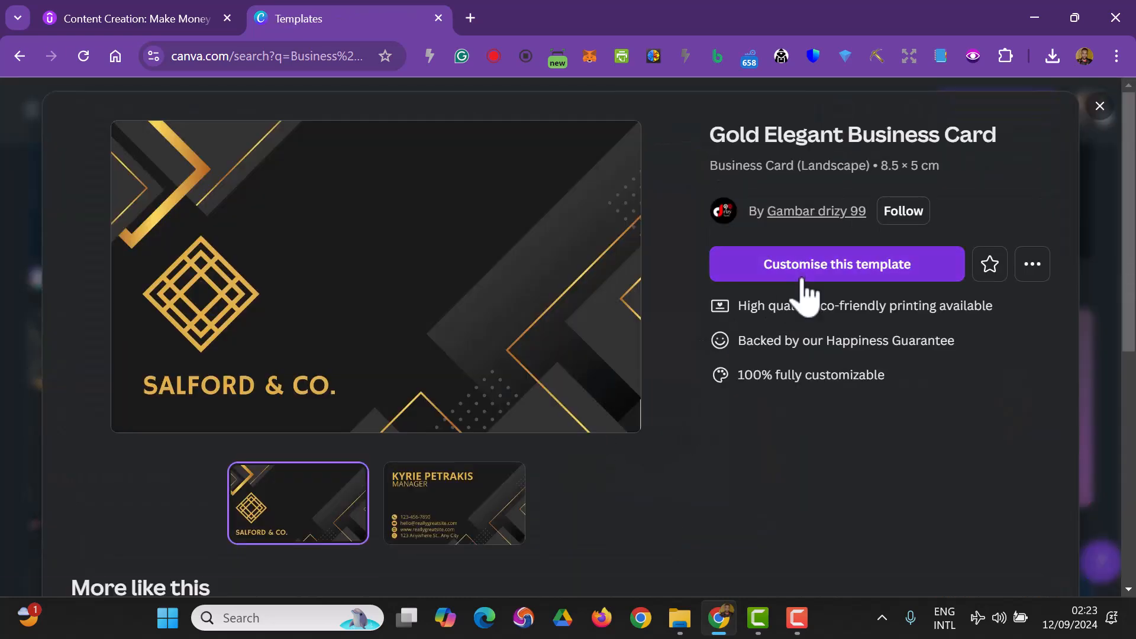
pyautogui.click(805, 289)
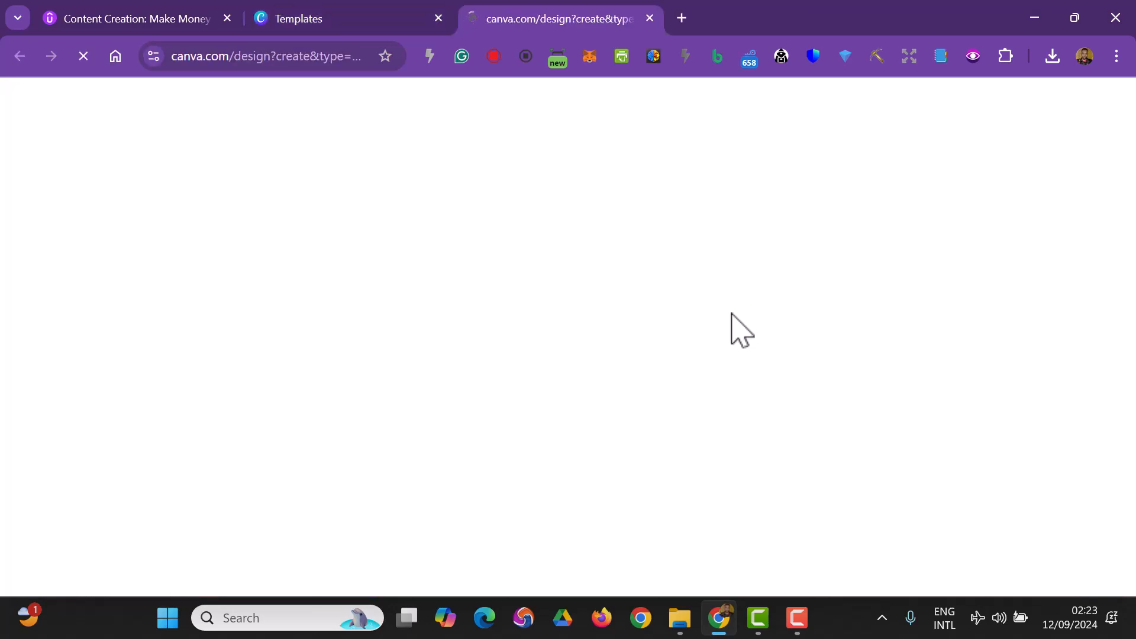
pyautogui.click(388, 15)
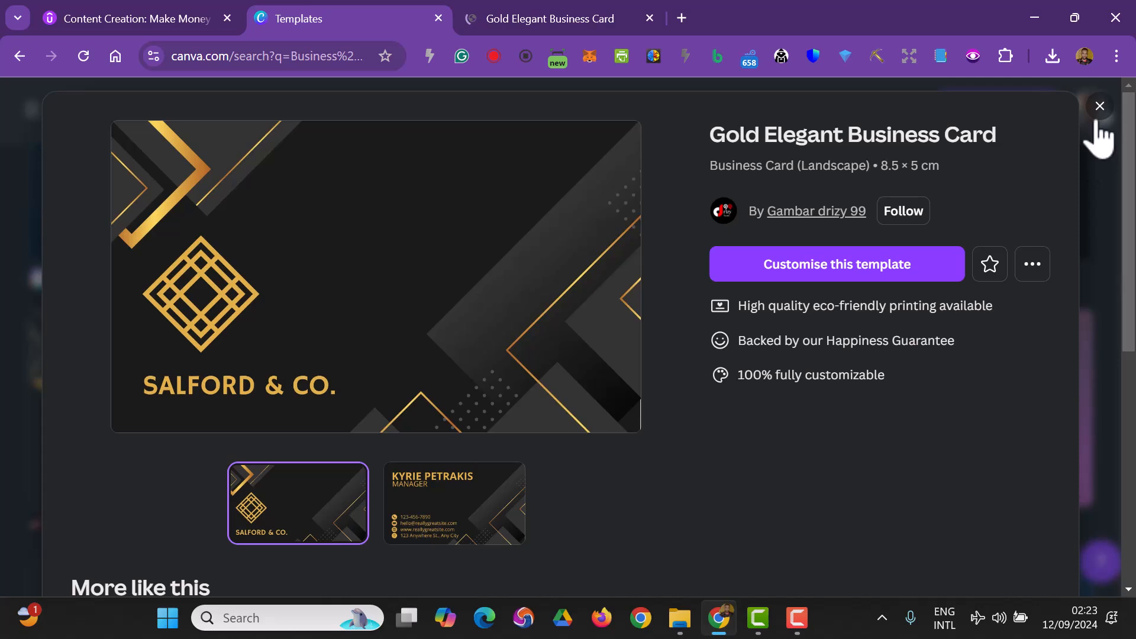
pyautogui.click(1099, 106)
# - Search the templates for Letter heads and browse the results
pyautogui.click(798, 110)
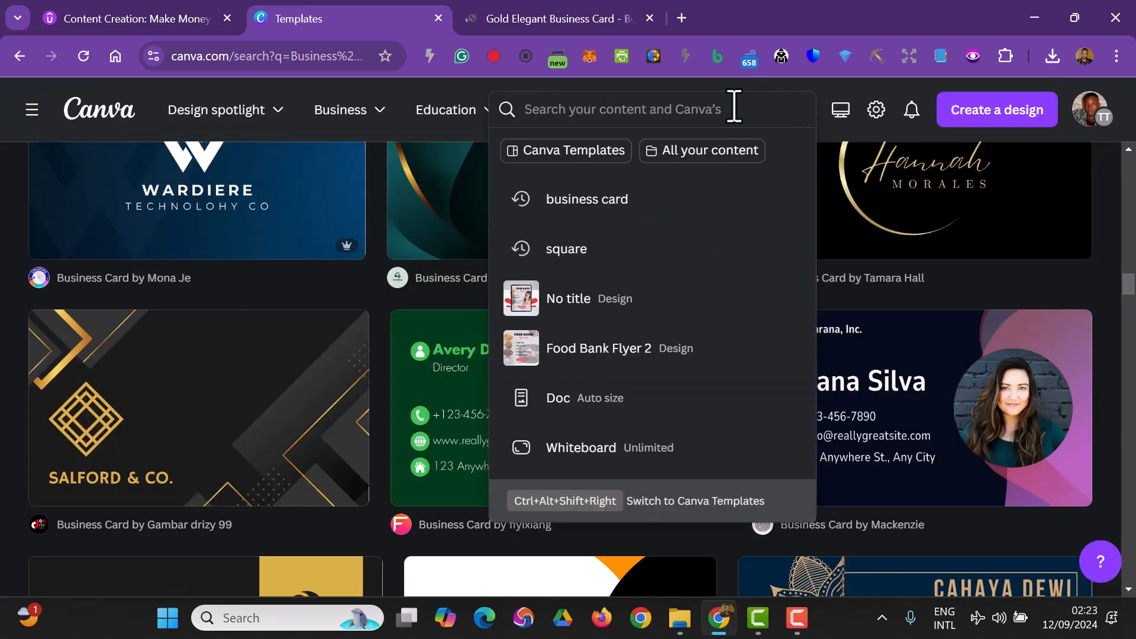
pyautogui.write('Letter heads')
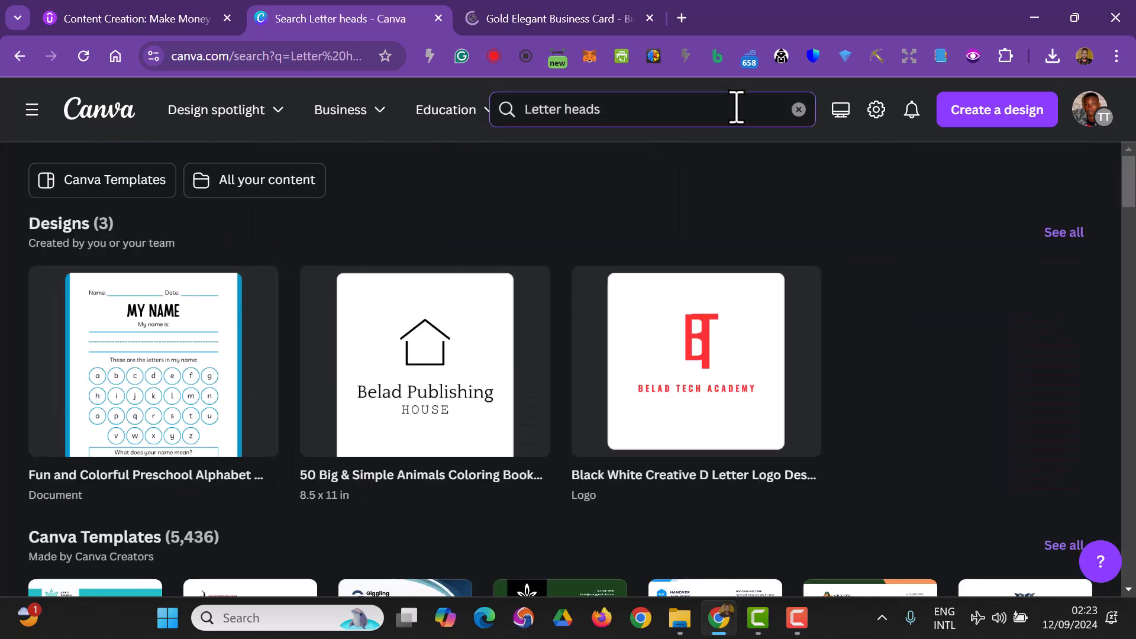
pyautogui.scroll(-3, 697, 223)
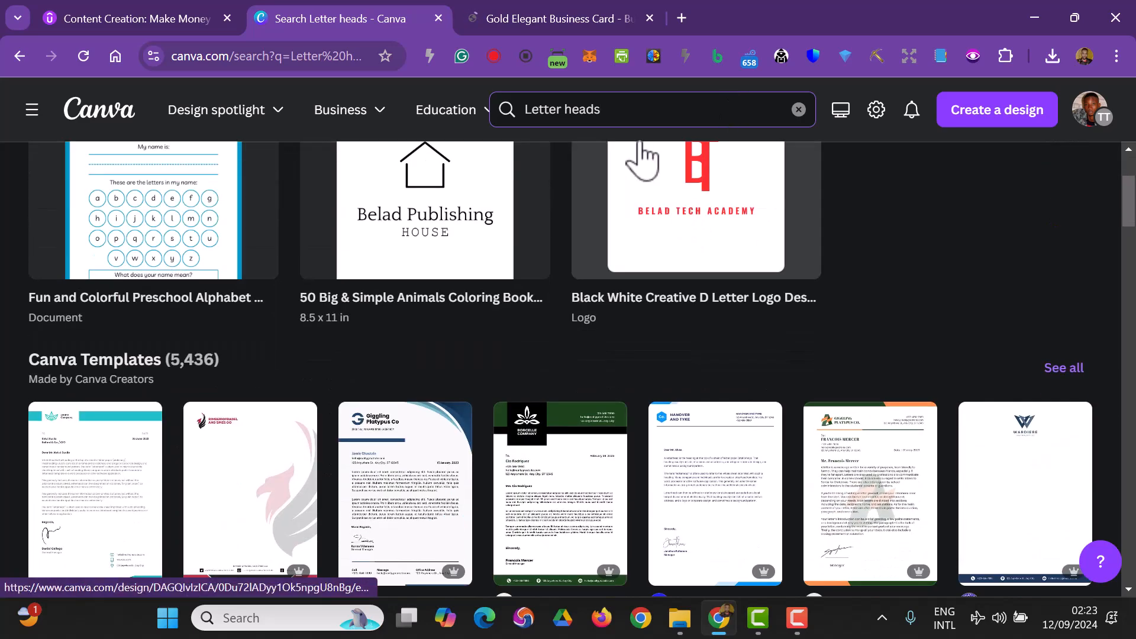
pyautogui.scroll(-3, 509, 431)
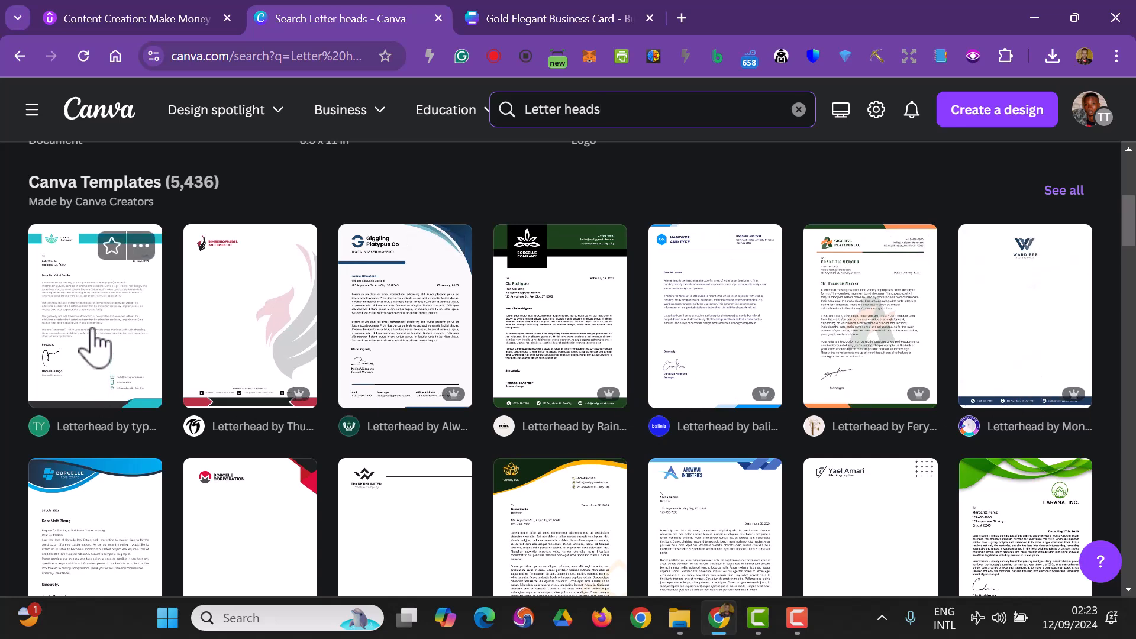
pyautogui.scroll(-3, 119, 364)
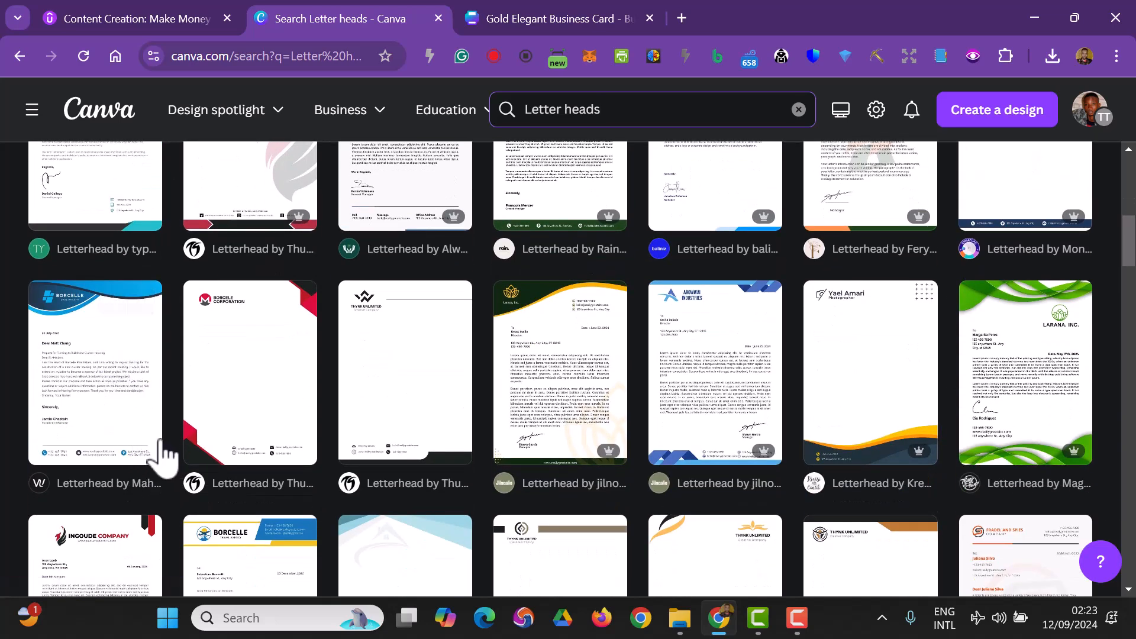
# - Open the Minimalist Business Letterhead template for customising and close the template search tab
pyautogui.click(398, 386)
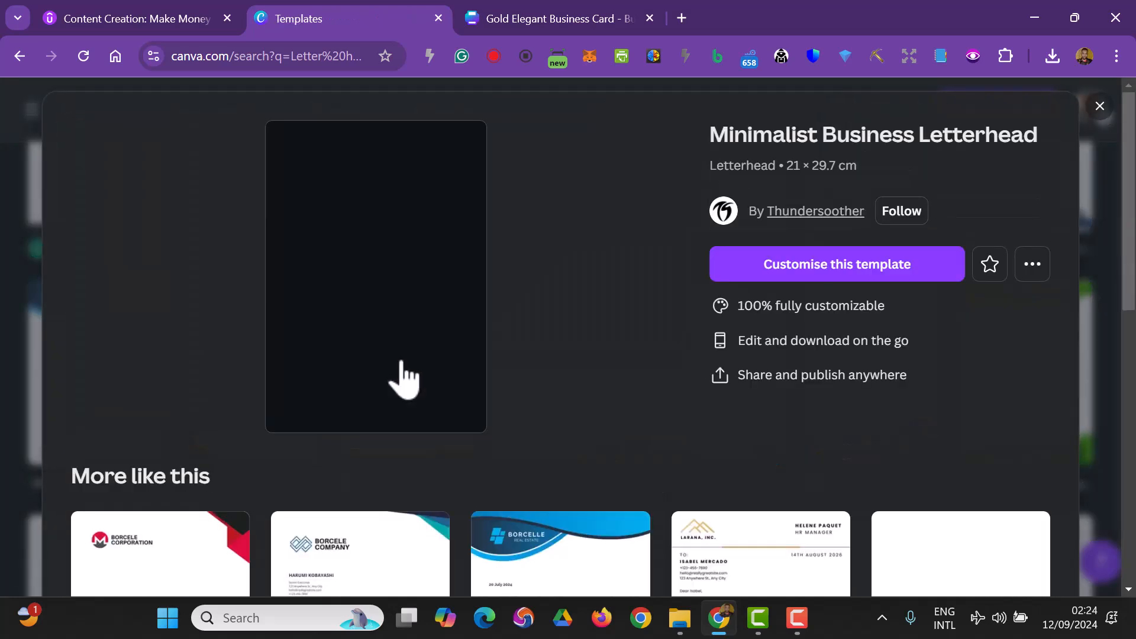
pyautogui.click(757, 276)
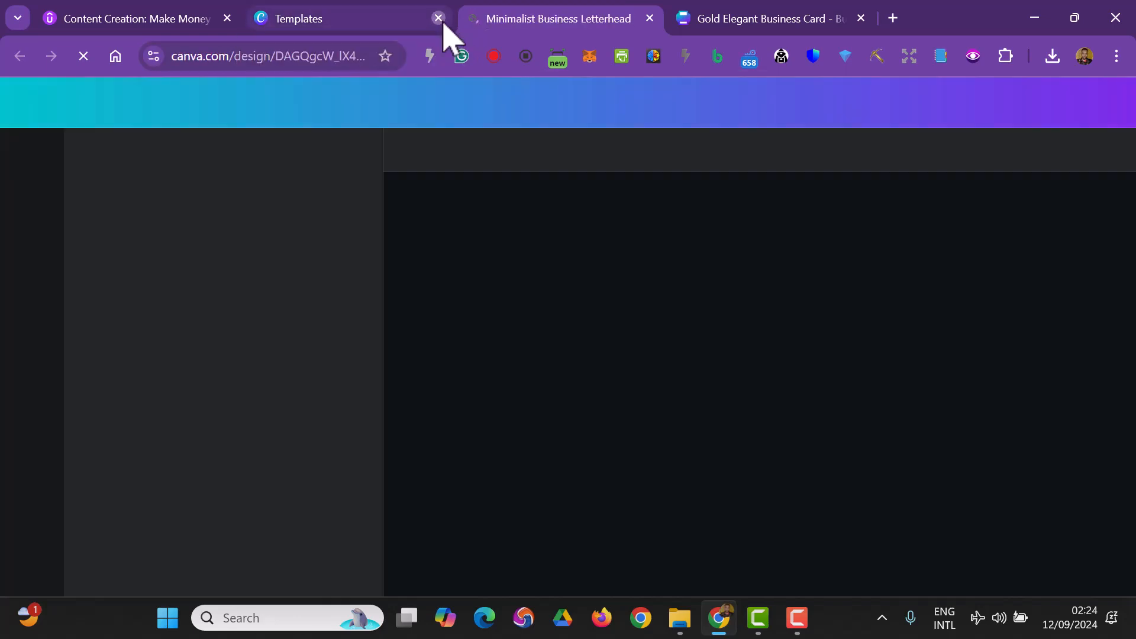
pyautogui.click(439, 19)
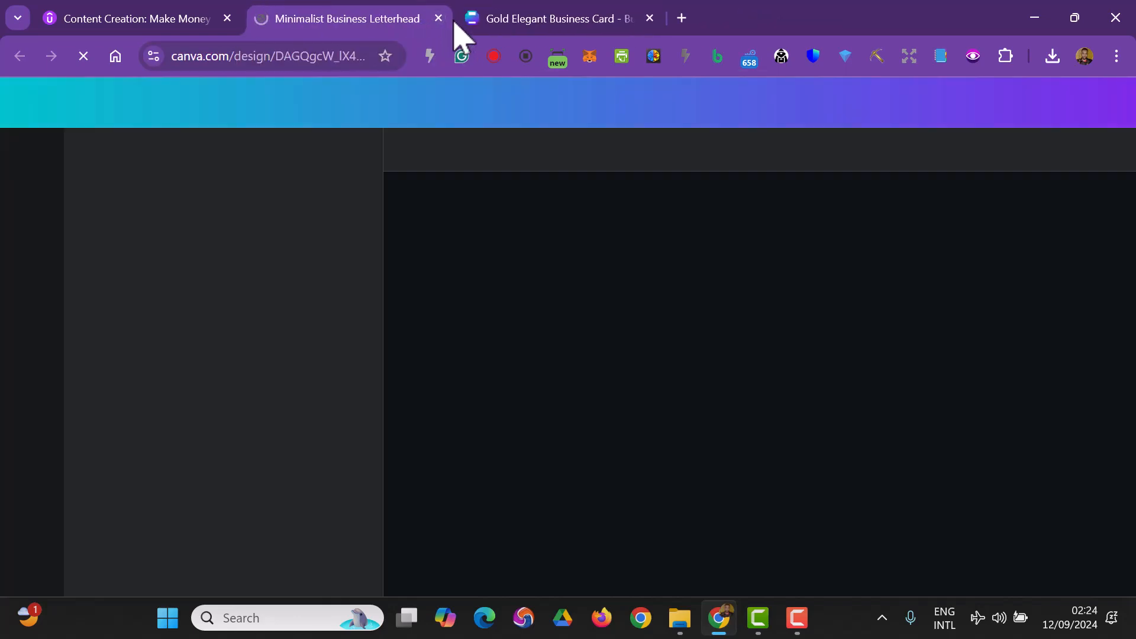
# - On the business card front, delete the gold corner graphic and the angled decorative shapes on the right
pyautogui.click(513, 24)
pyautogui.click(572, 251)
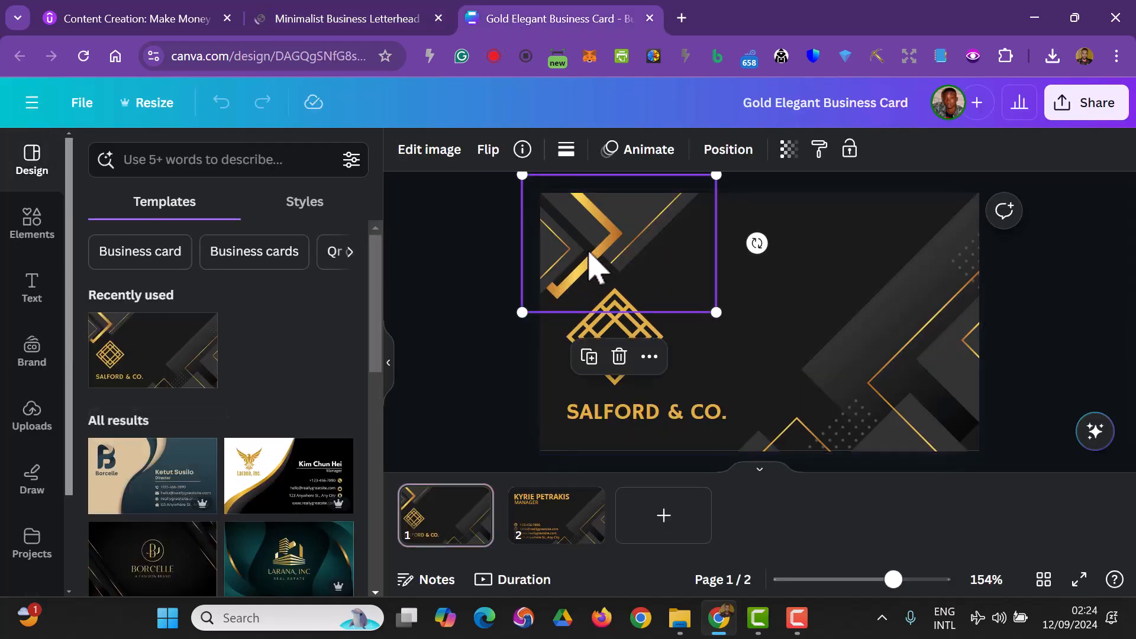
pyautogui.press('Delete')
pyautogui.click(882, 292)
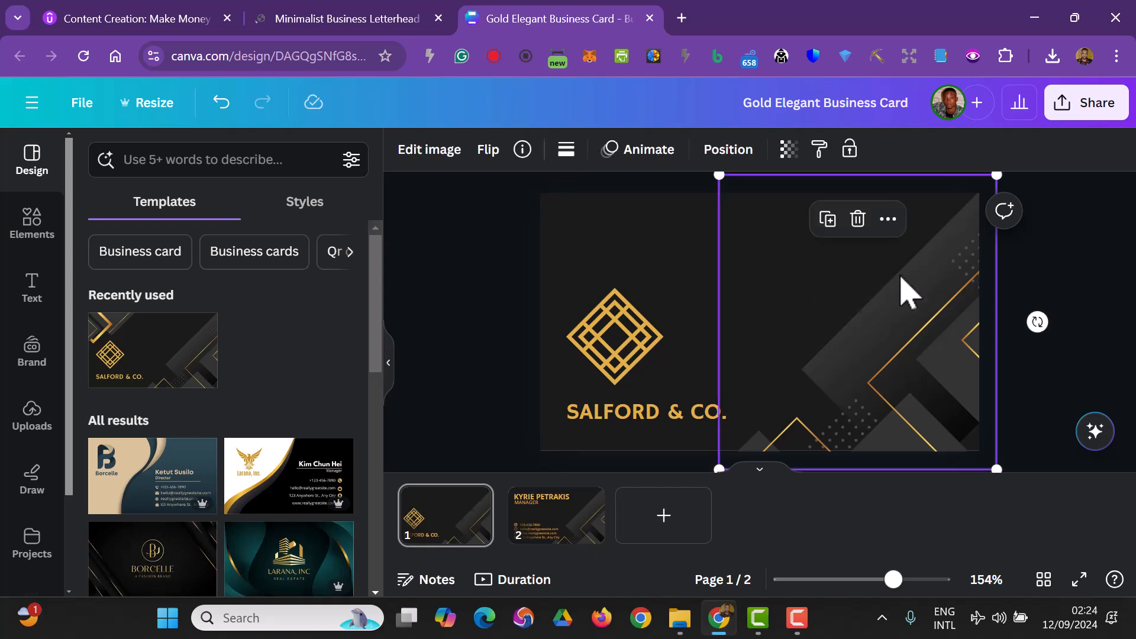
pyautogui.press('Delete')
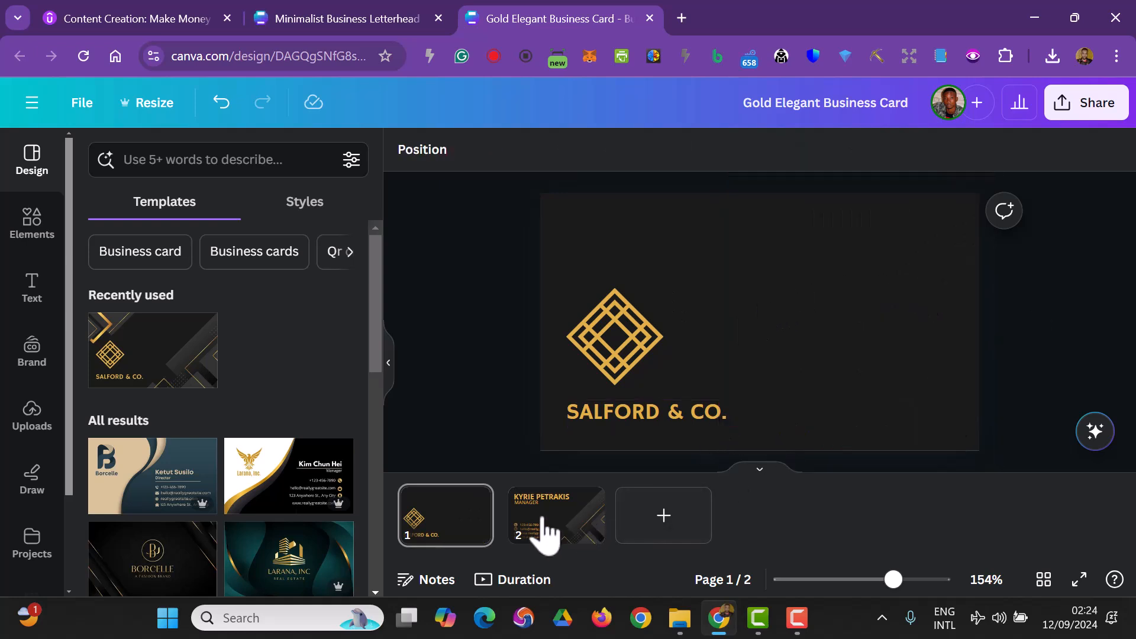
# - On the card's back page, delete the angled decorative graphic on the right
pyautogui.click(556, 532)
pyautogui.click(900, 360)
pyautogui.press('Delete')
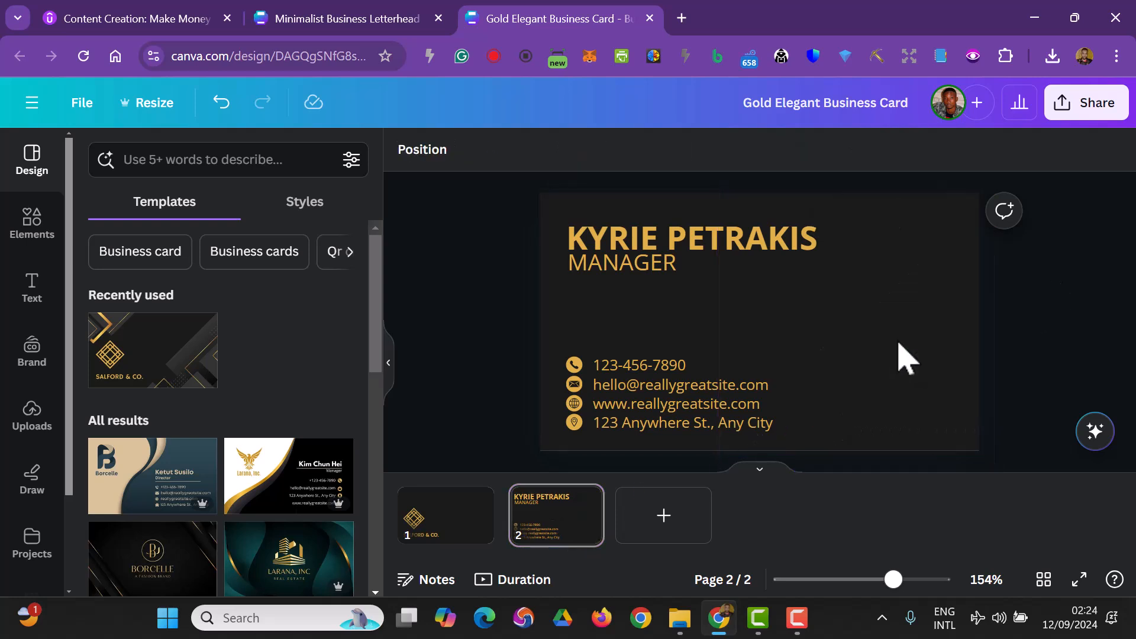
# - Move the diamond logo on the card front to the centre of the card
pyautogui.click(483, 524)
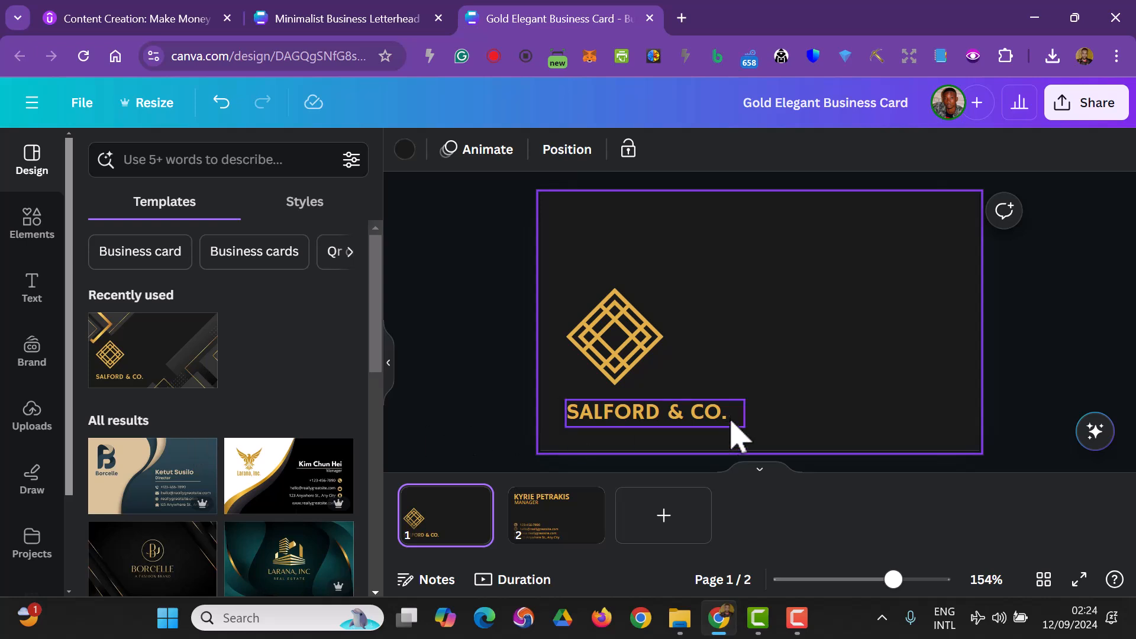
pyautogui.moveTo(629, 368); pyautogui.dragTo(778, 317)
pyautogui.click(582, 275)
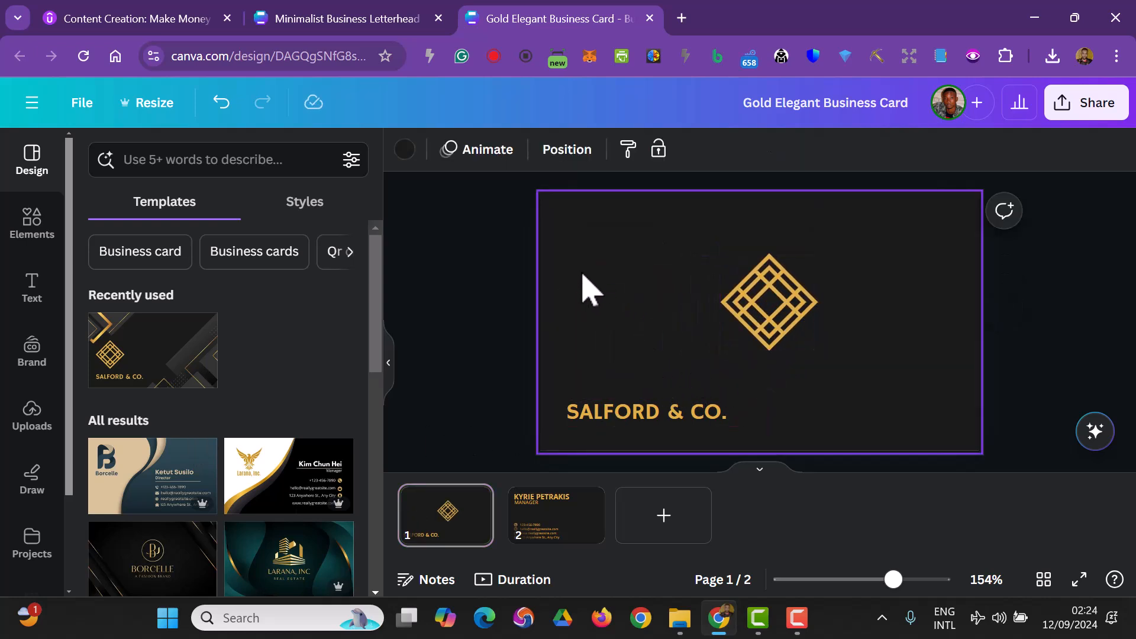
# - Search elements for construction photos and set the scaffolding workers photo as the card front's background
pyautogui.click(13, 243)
pyautogui.click(185, 160)
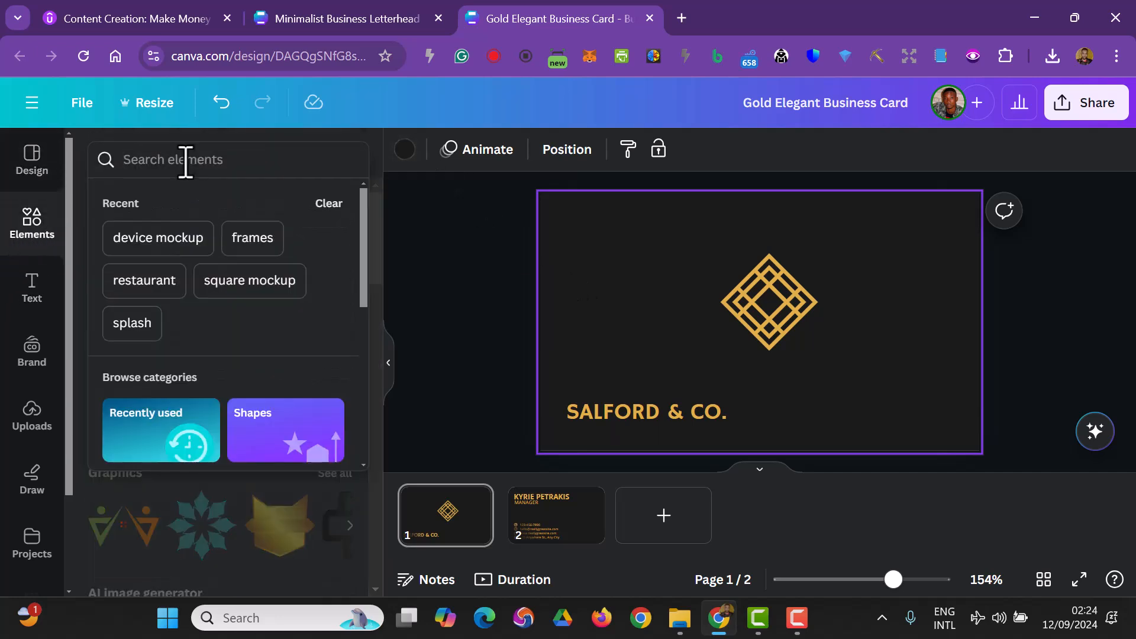
pyautogui.write('construct')
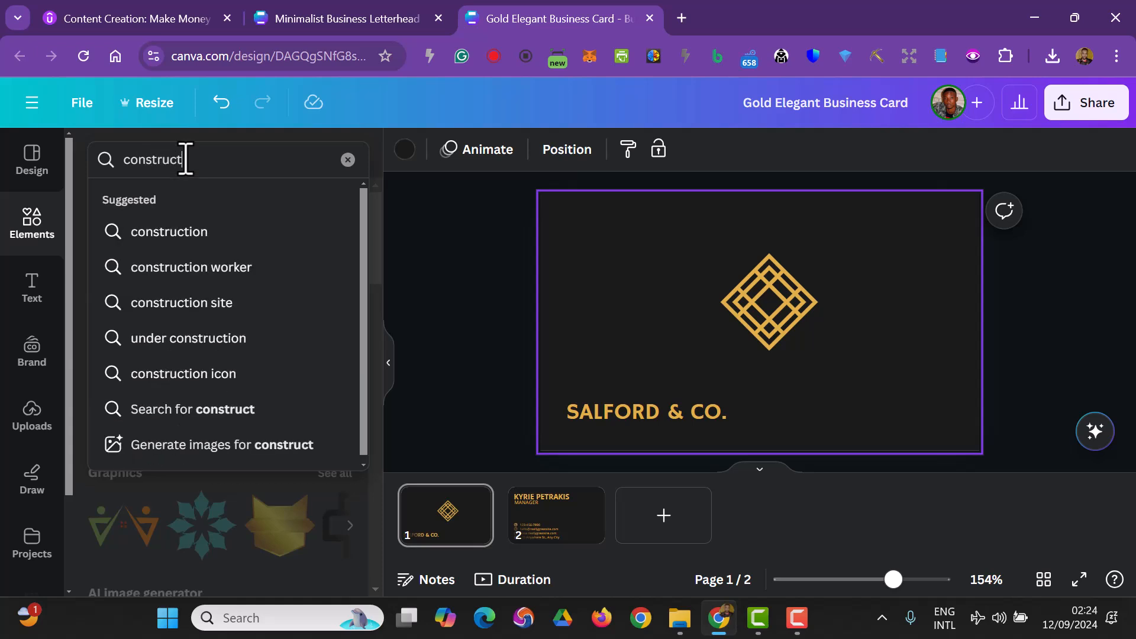
pyautogui.write('ion')
pyautogui.press('Return')
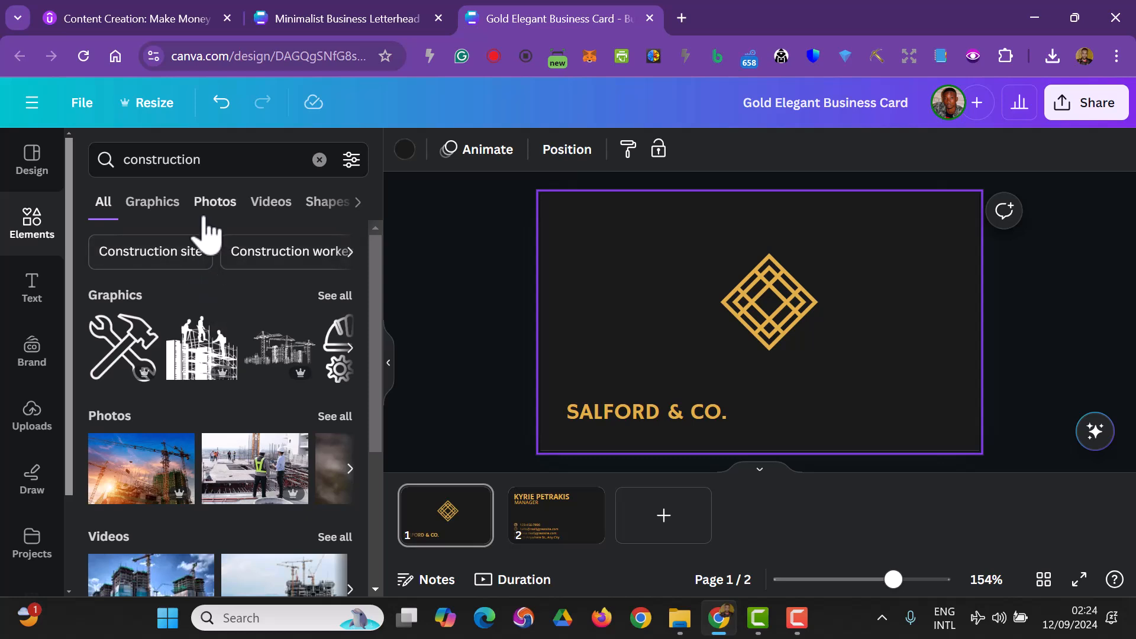
pyautogui.click(204, 209)
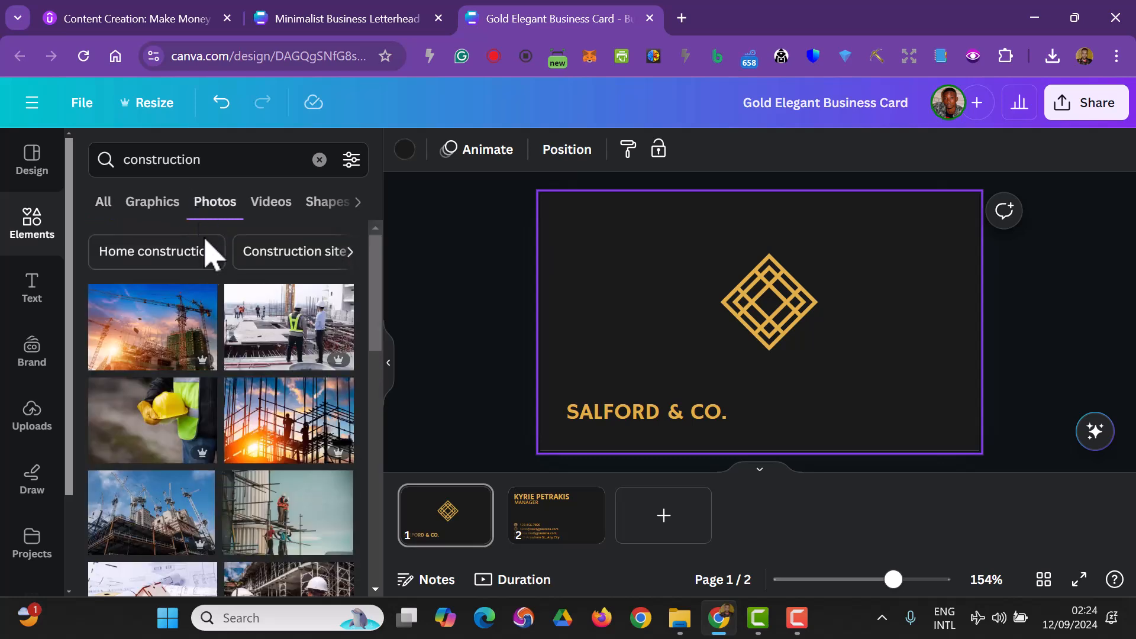
pyautogui.scroll(-2, 160, 355)
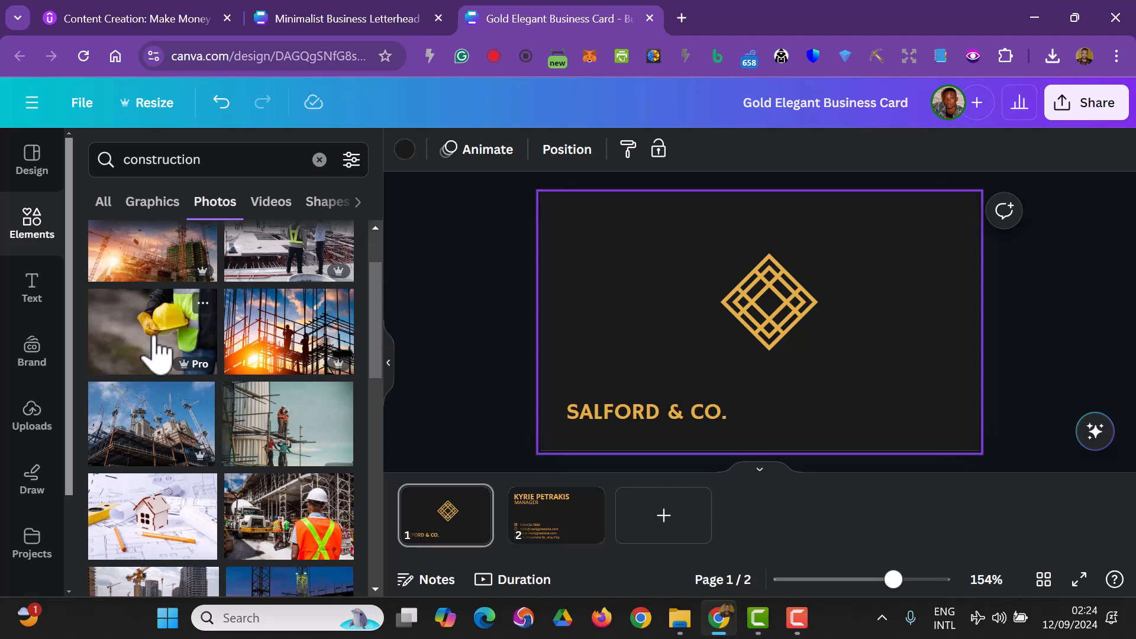
pyautogui.click(269, 438)
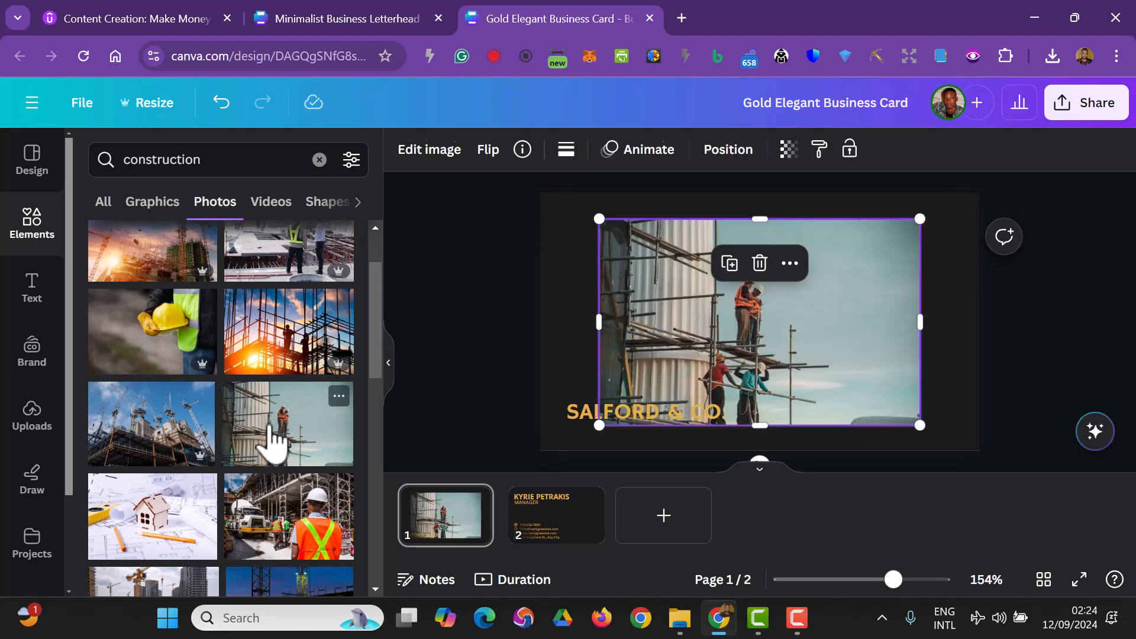
pyautogui.rightClick(894, 296)
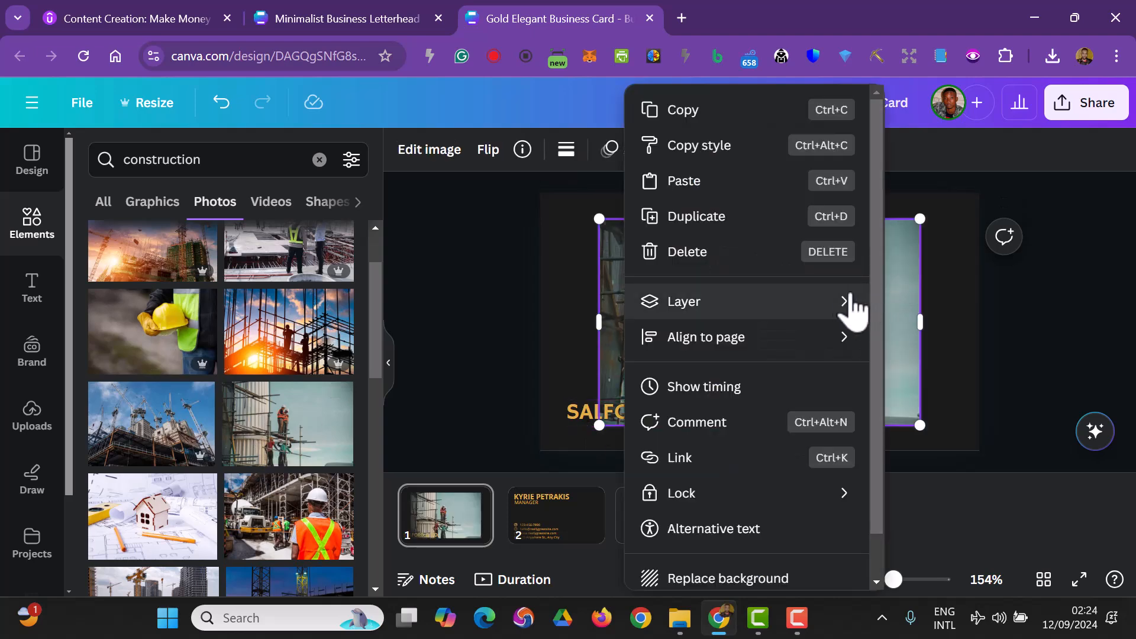
pyautogui.click(787, 578)
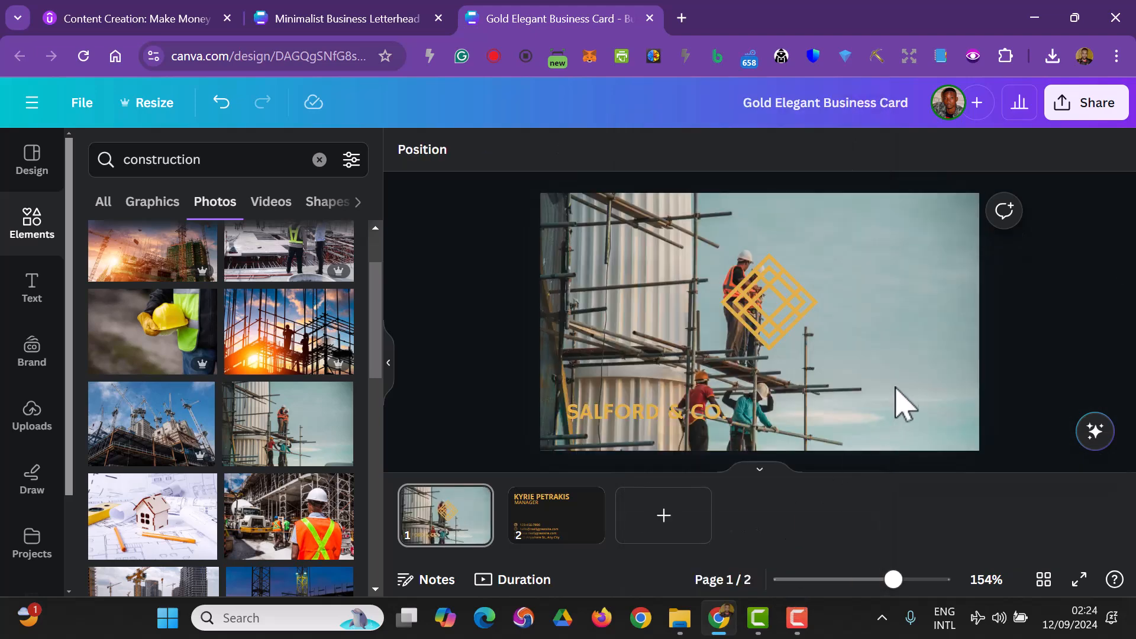
# - Set the card front's construction background photo to a transparency of 6
pyautogui.click(843, 273)
pyautogui.click(788, 149)
pyautogui.moveTo(730, 224); pyautogui.dragTo(635, 237)
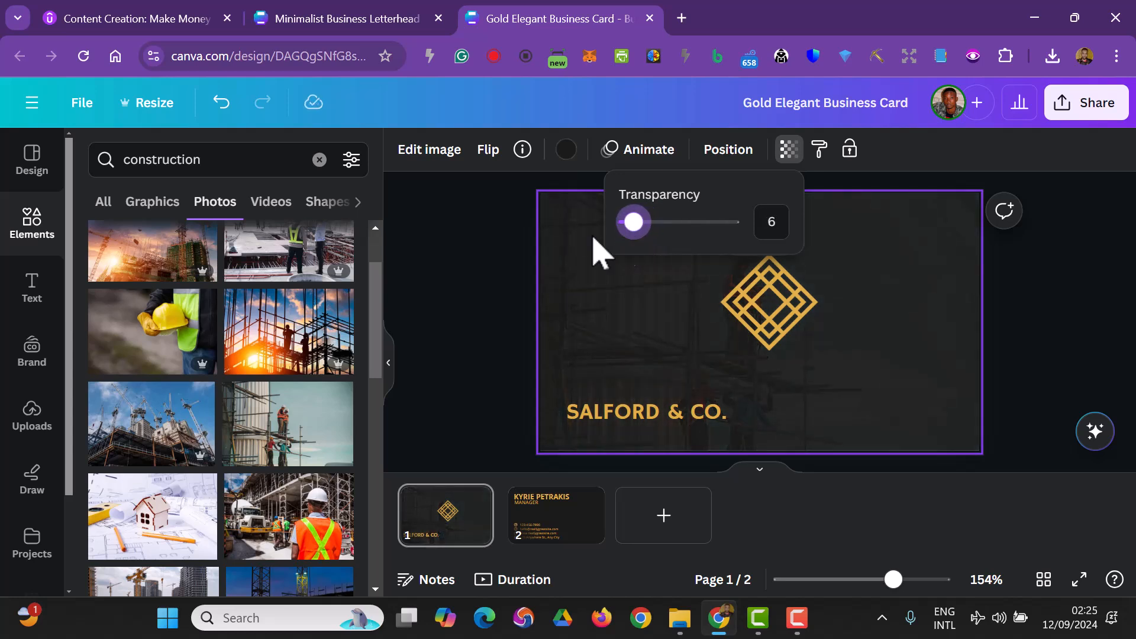
# - Move the diamond logo slightly up and centre the "SALFORD & CO." text beneath it
pyautogui.click(426, 342)
pyautogui.moveTo(753, 317); pyautogui.dragTo(739, 294)
pyautogui.moveTo(672, 410); pyautogui.dragTo(752, 388)
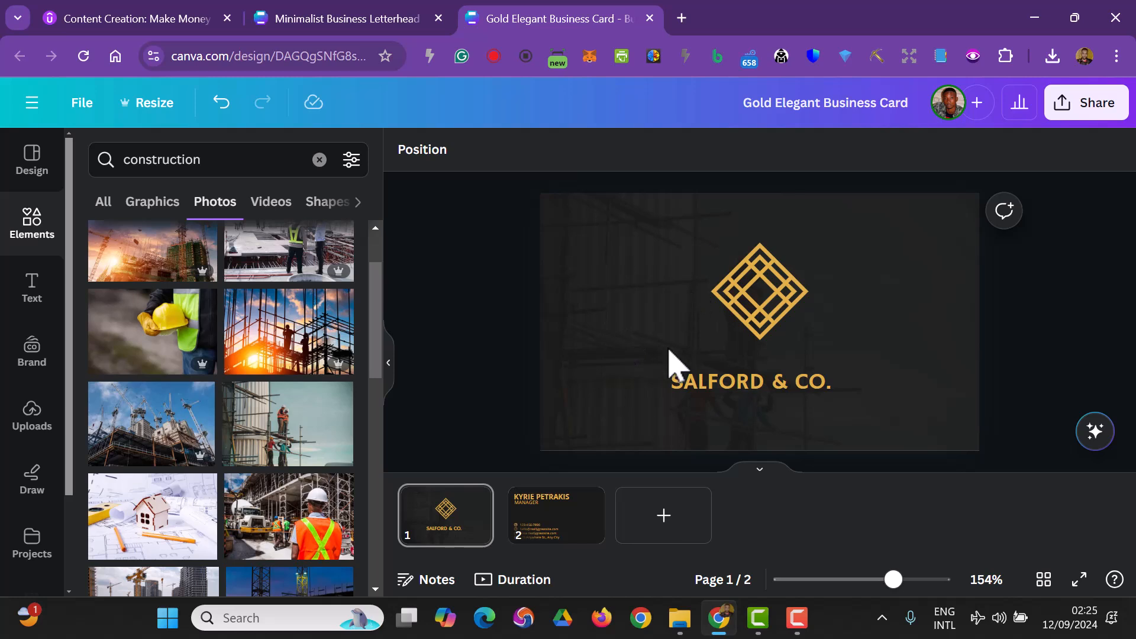
# - Duplicate the diamond logo on the card front and move the copy onto the back page
pyautogui.click(554, 533)
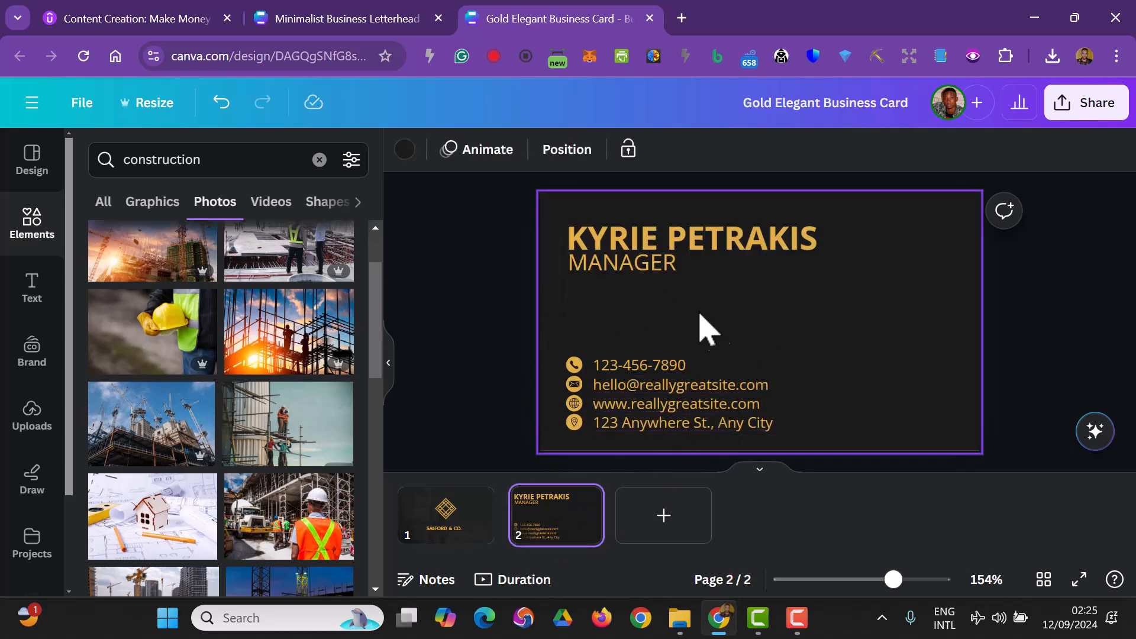
pyautogui.click(673, 245)
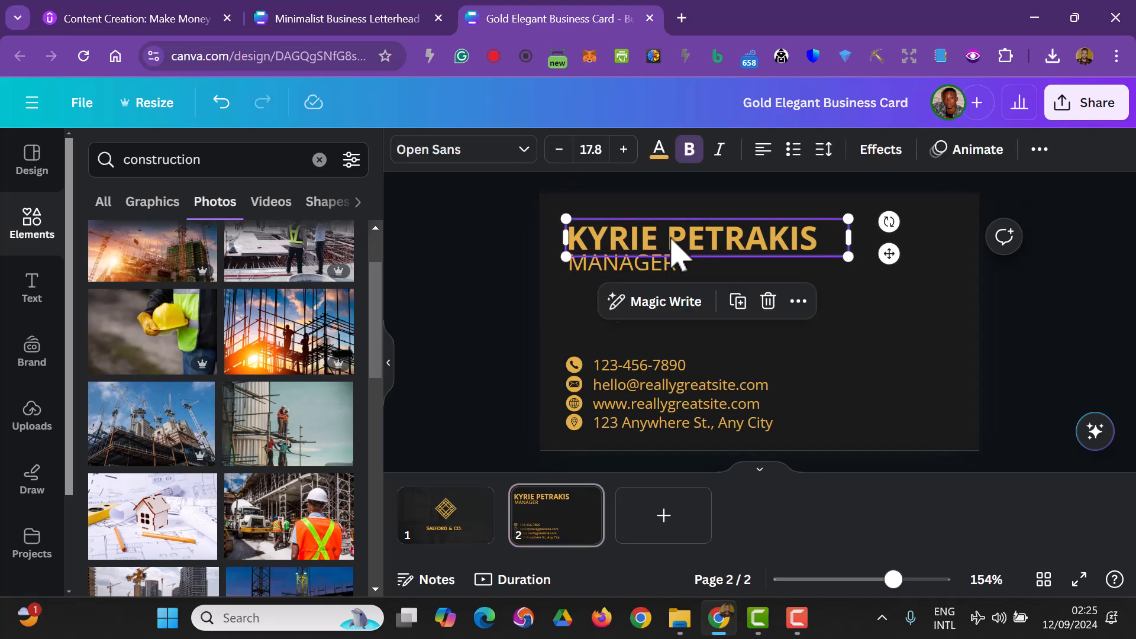
pyautogui.click(592, 277)
pyautogui.click(427, 354)
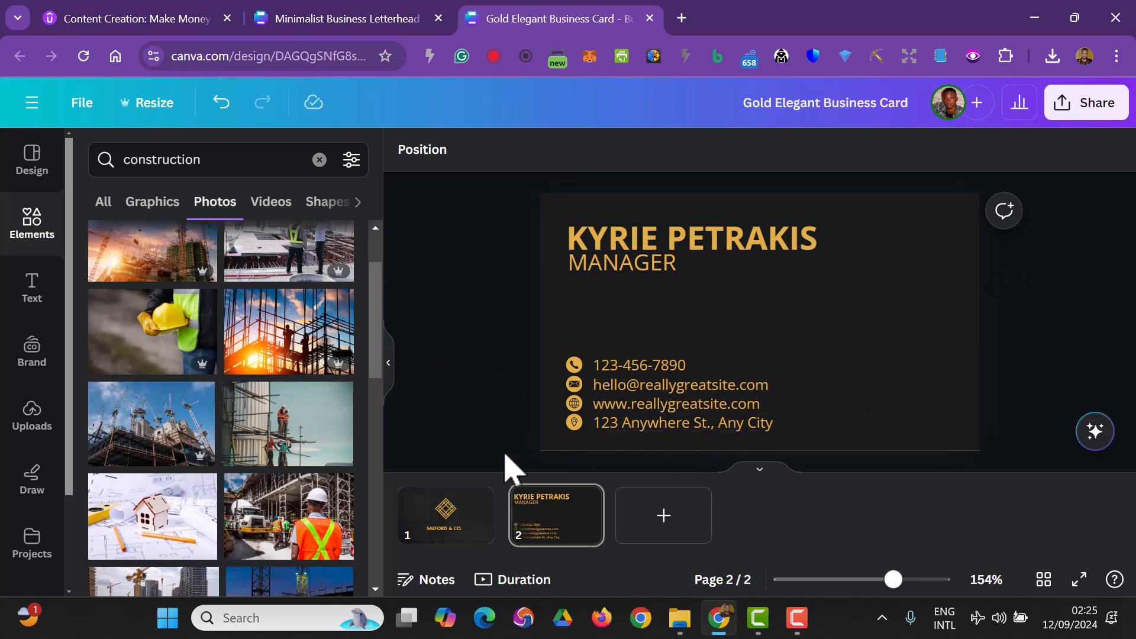
pyautogui.click(438, 536)
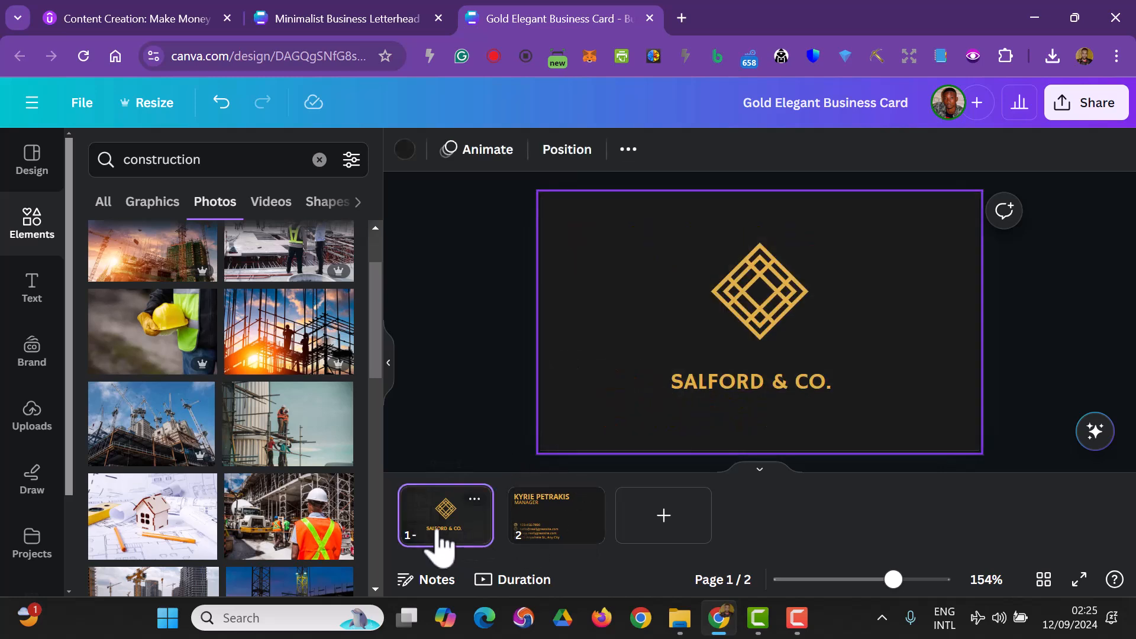
pyautogui.click(759, 310)
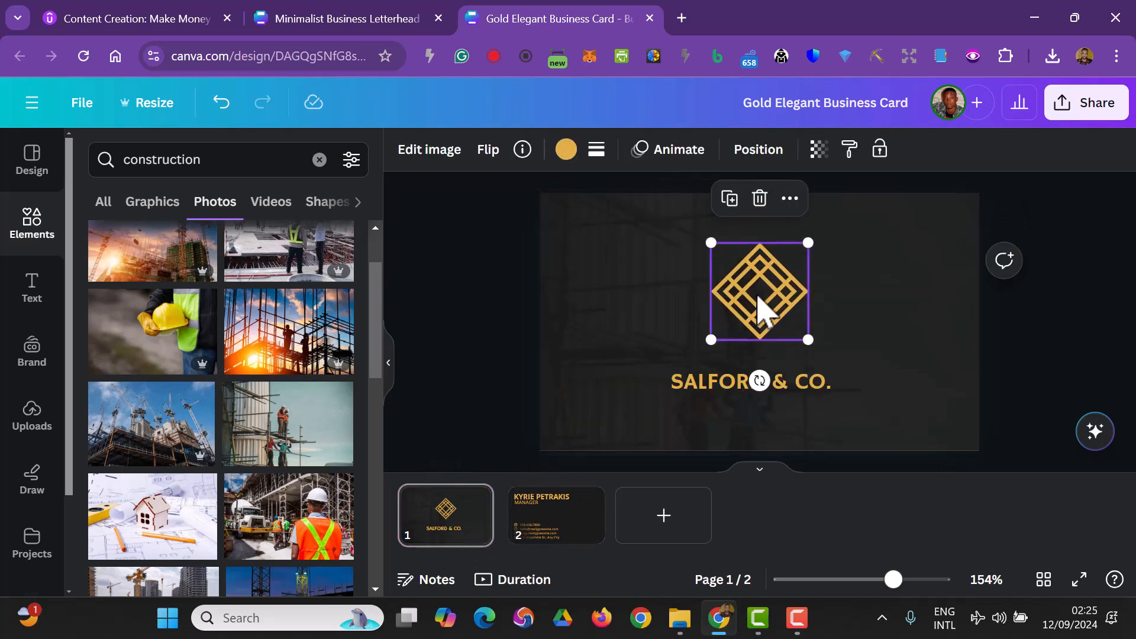
pyautogui.hotkey('ctrl', 'd')
pyautogui.moveTo(796, 346); pyautogui.dragTo(584, 525)
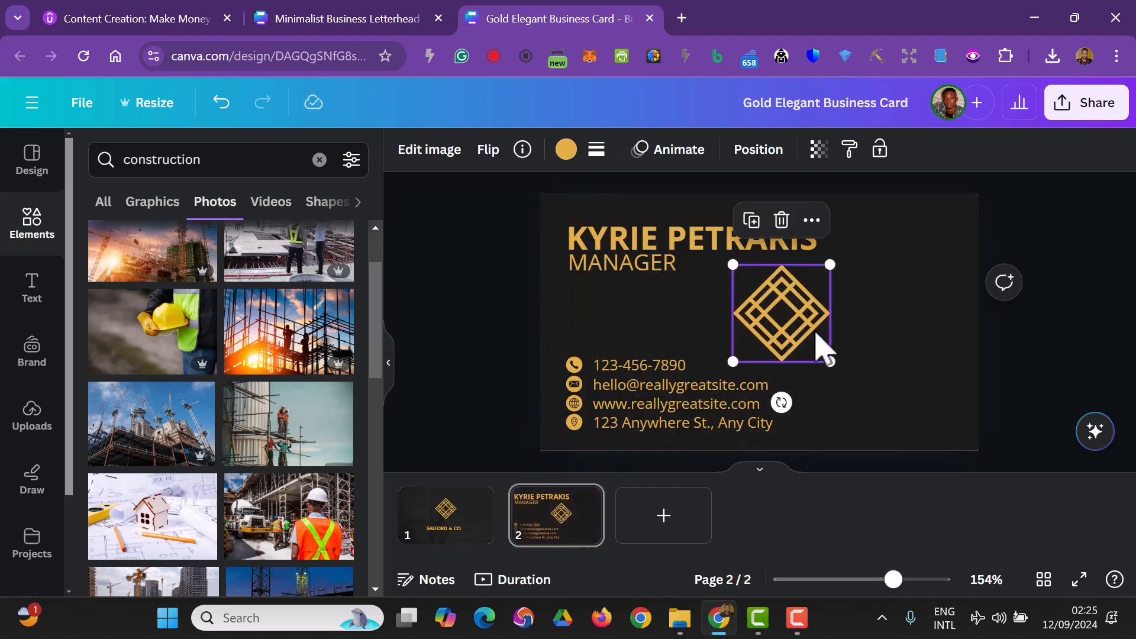
# - Enlarge the copied logo on the back, place it at the right, and lower its transparency to a faint watermark
pyautogui.moveTo(831, 361); pyautogui.dragTo(780, 352)
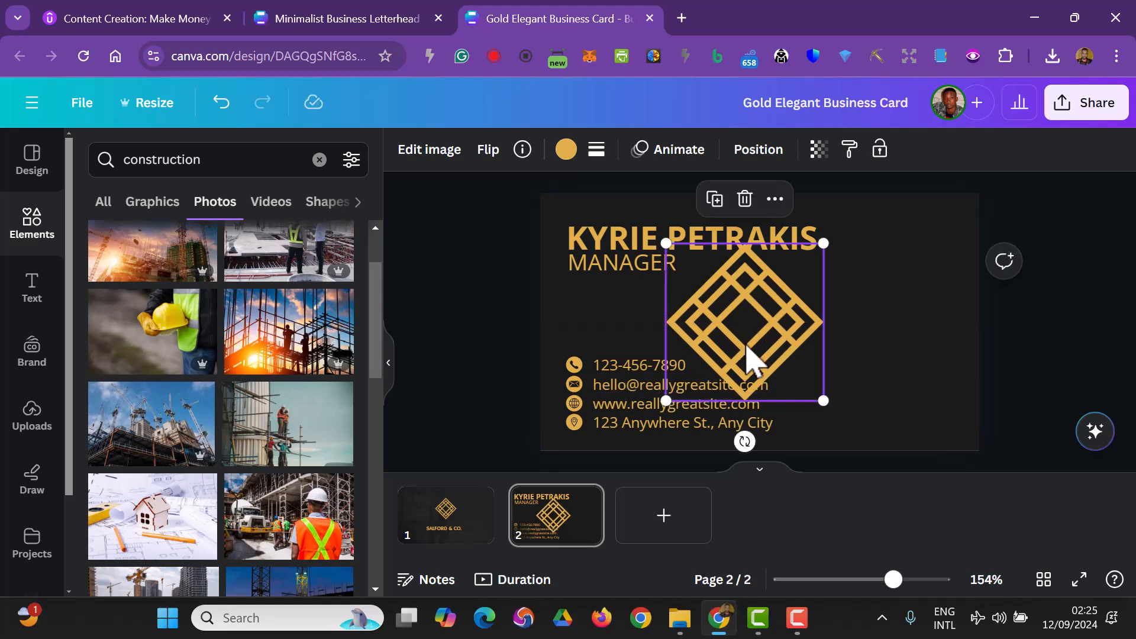
pyautogui.moveTo(828, 405); pyautogui.dragTo(853, 430)
pyautogui.moveTo(805, 366); pyautogui.dragTo(812, 355)
pyautogui.click(818, 149)
pyautogui.moveTo(768, 221); pyautogui.dragTo(671, 224)
pyautogui.click(462, 343)
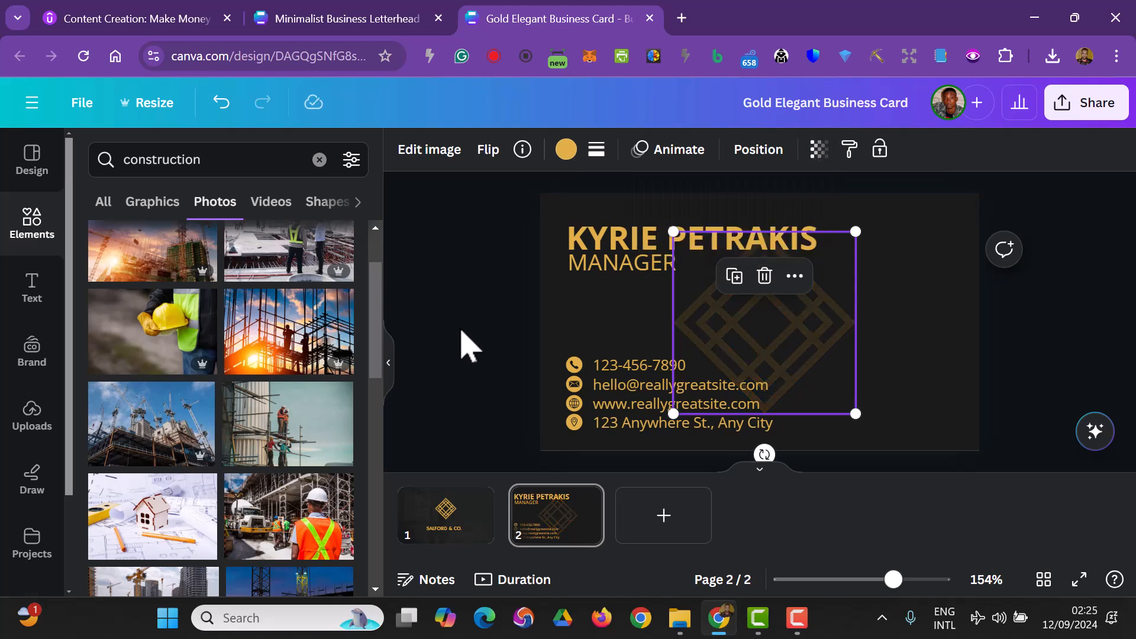
# - Change the back page's name text font to Hammersmith One
pyautogui.click(461, 342)
pyautogui.click(655, 244)
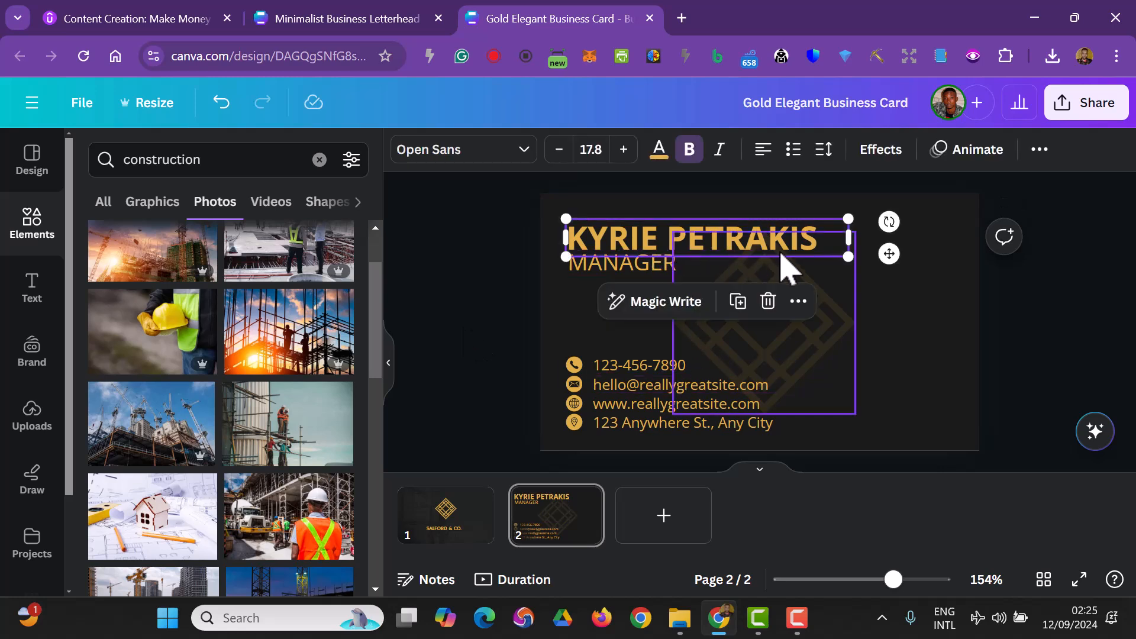
pyautogui.click(516, 155)
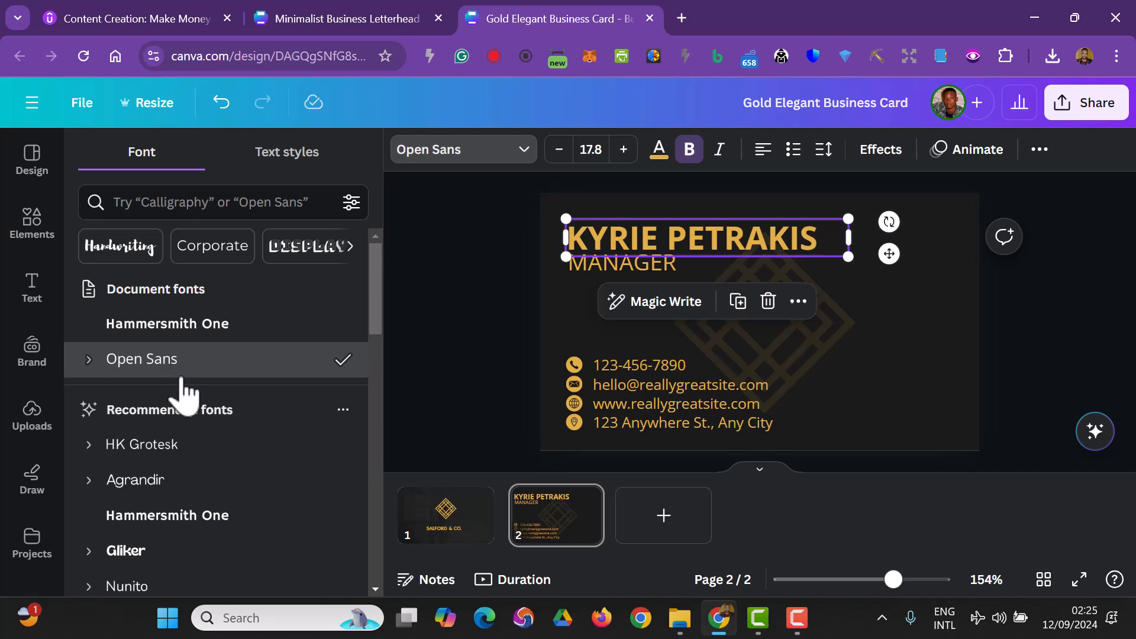
pyautogui.click(186, 445)
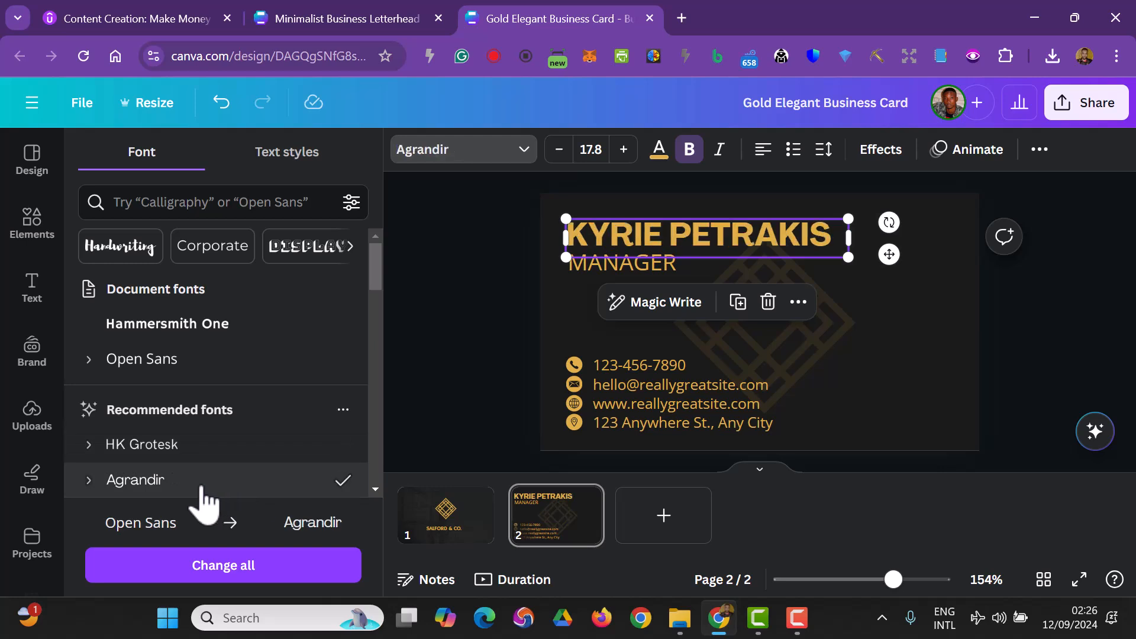
pyautogui.scroll(-3, 201, 503)
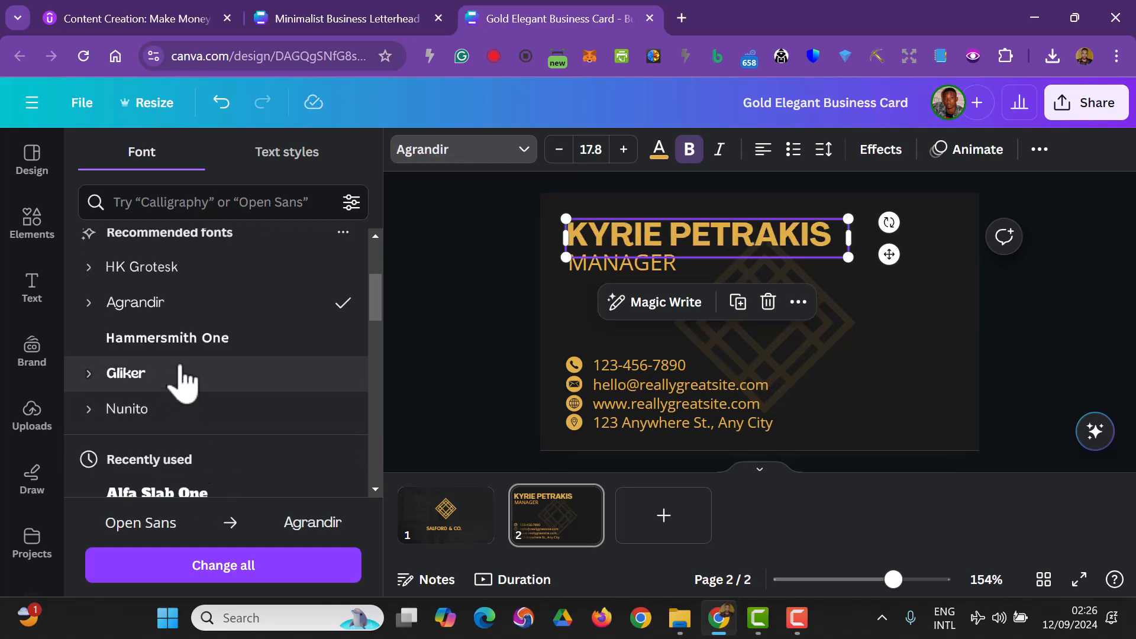
pyautogui.click(171, 338)
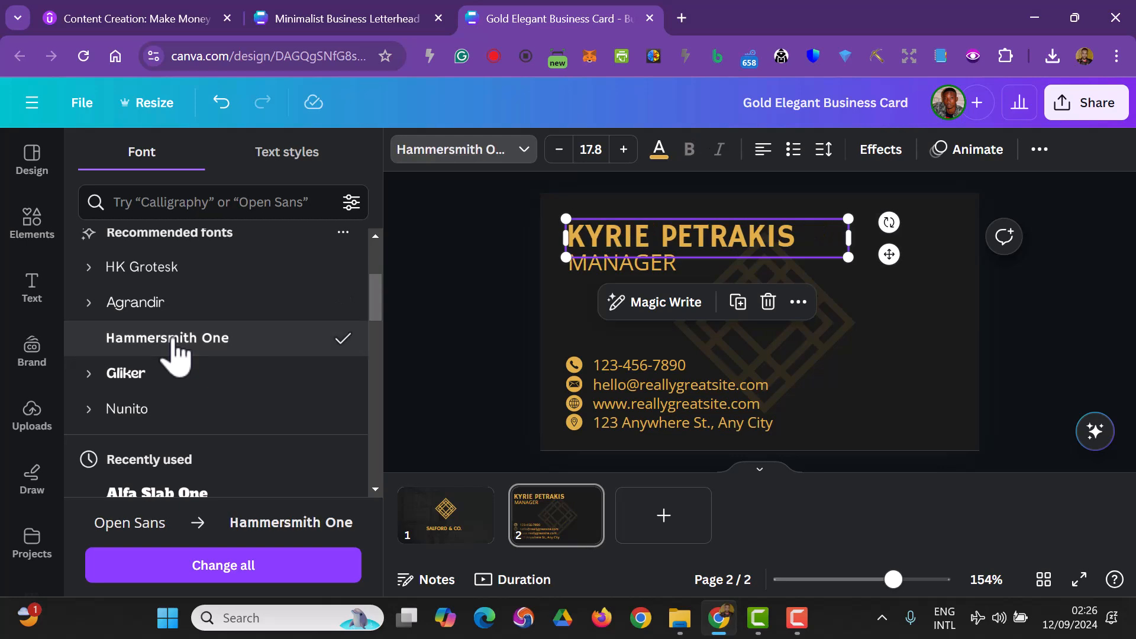
# - Change the job title "MANAGER" font to Arimo
pyautogui.click(443, 368)
pyautogui.click(594, 269)
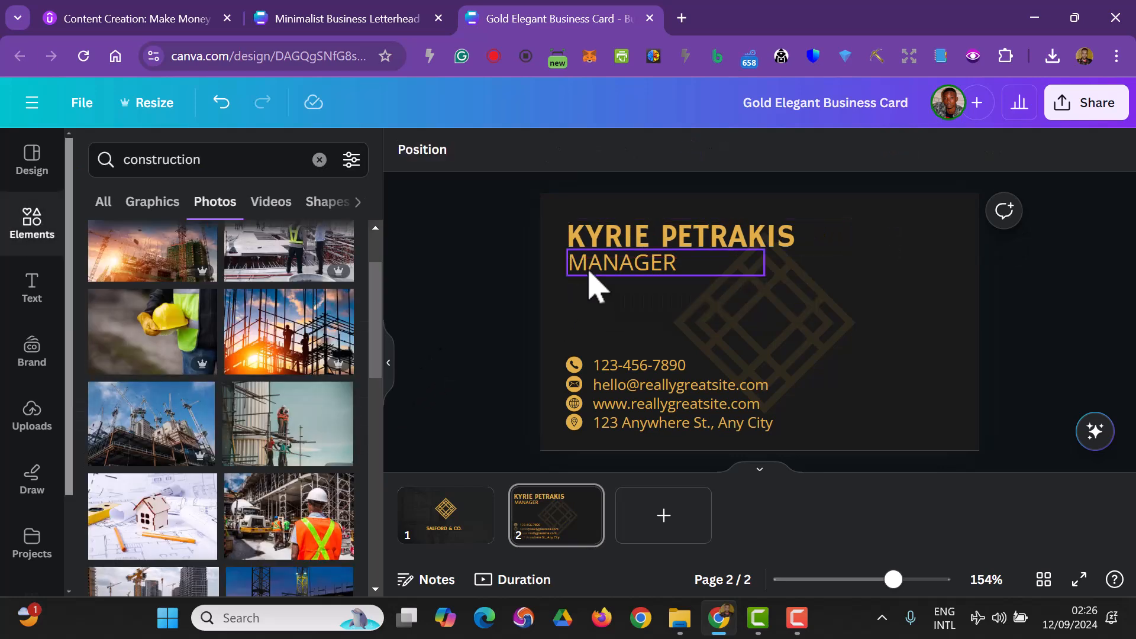
pyautogui.click(591, 149)
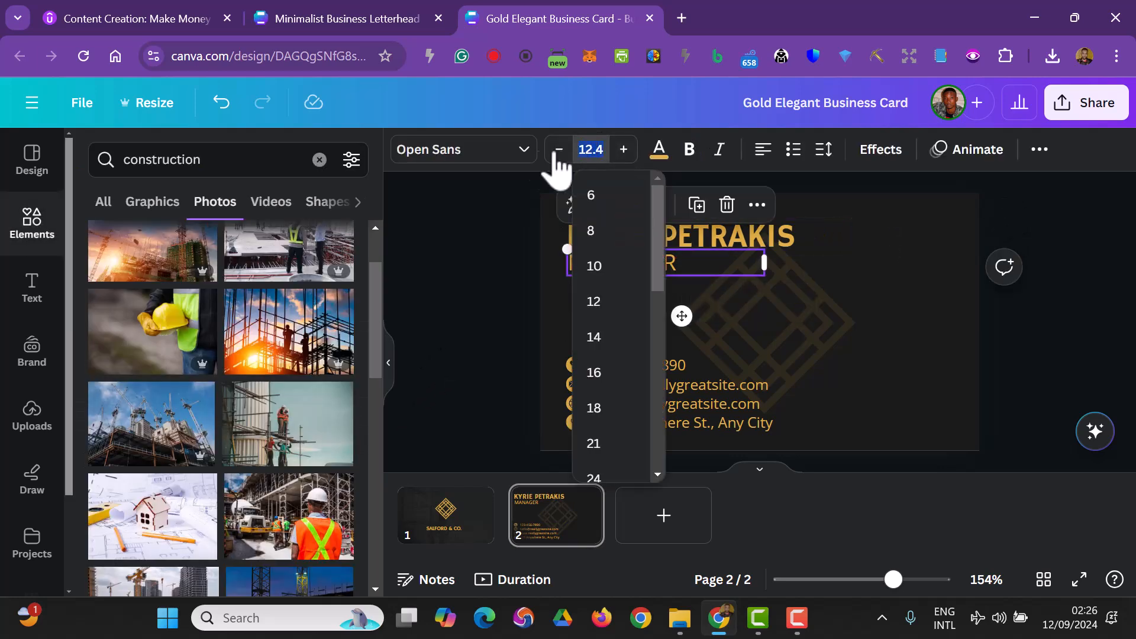
pyautogui.click(522, 151)
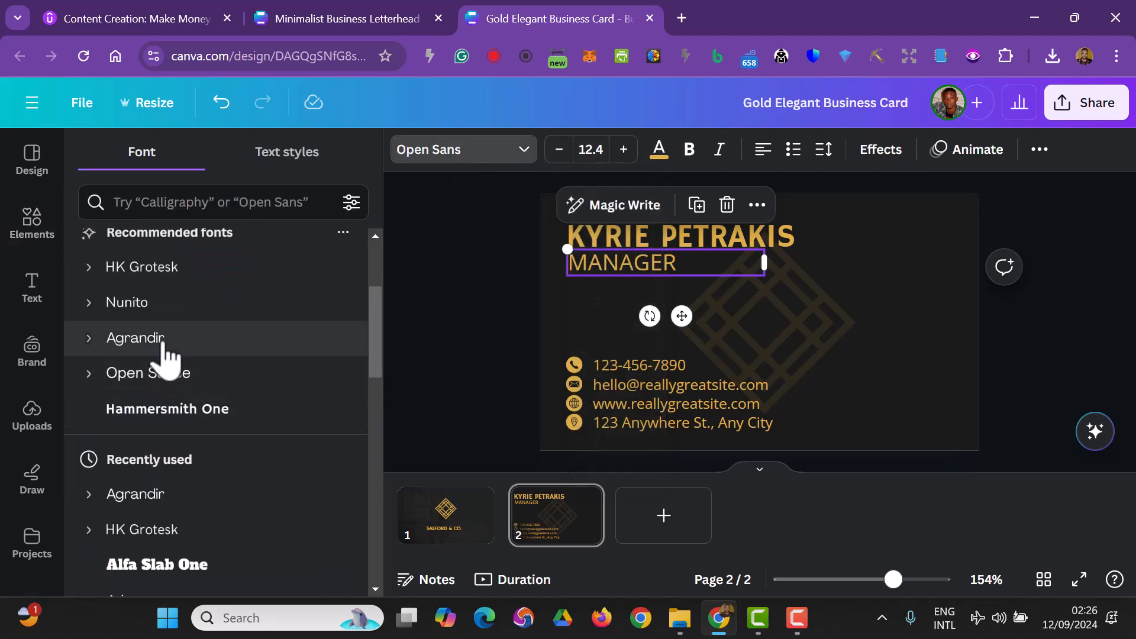
pyautogui.click(164, 340)
pyautogui.scroll(-3, 166, 364)
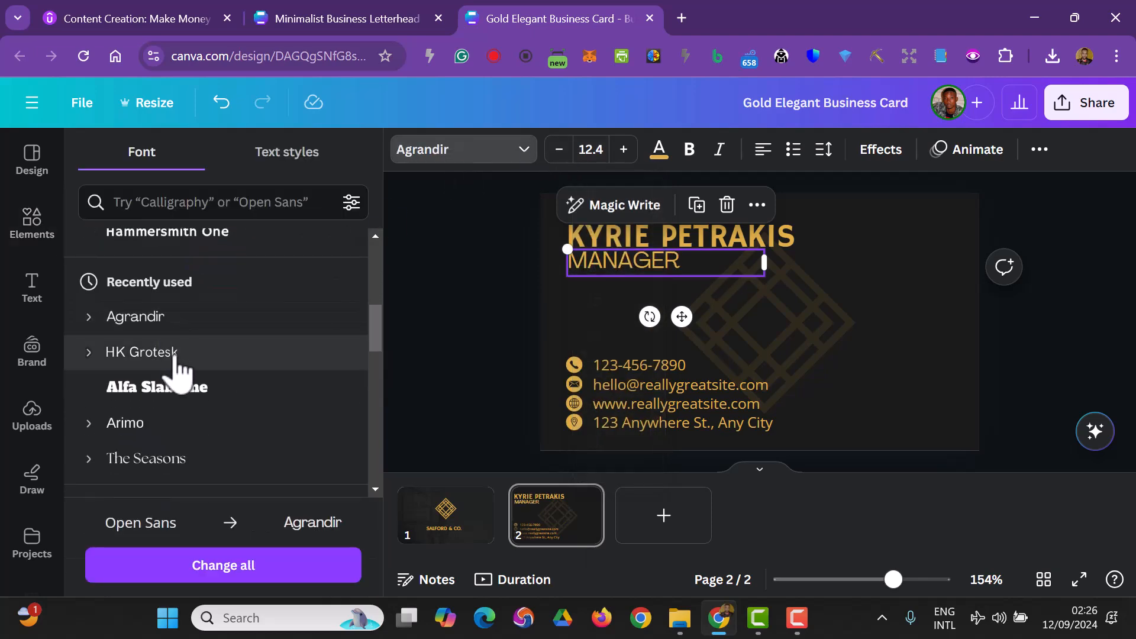
pyautogui.click(161, 438)
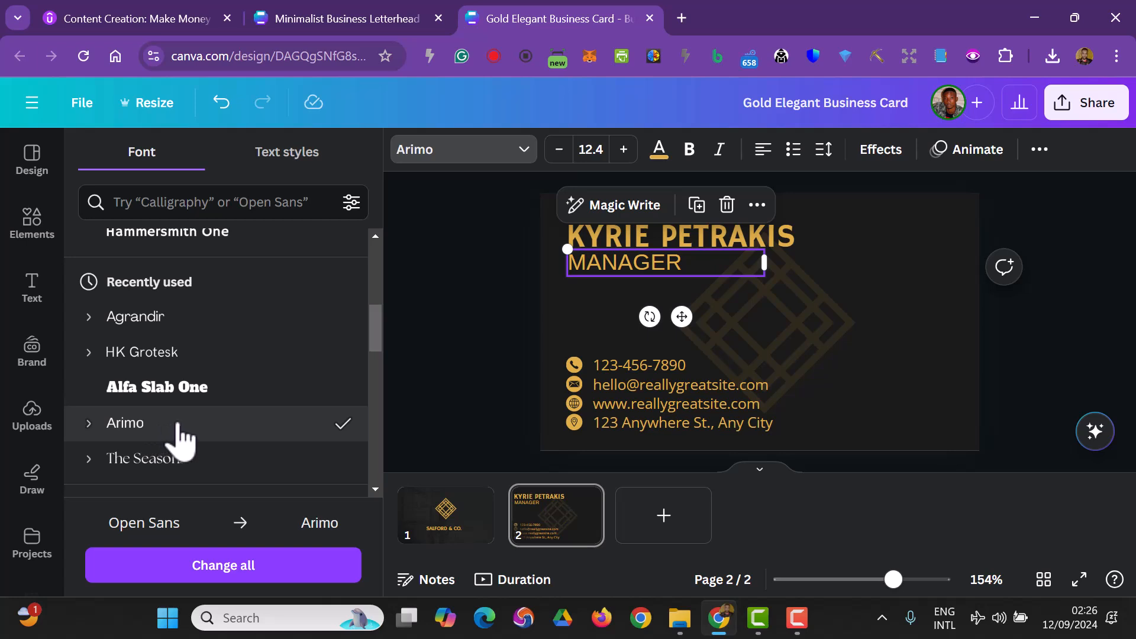
# - Turn off uppercase on the job title so it reads "Manager" and narrow its text box
pyautogui.click(1040, 151)
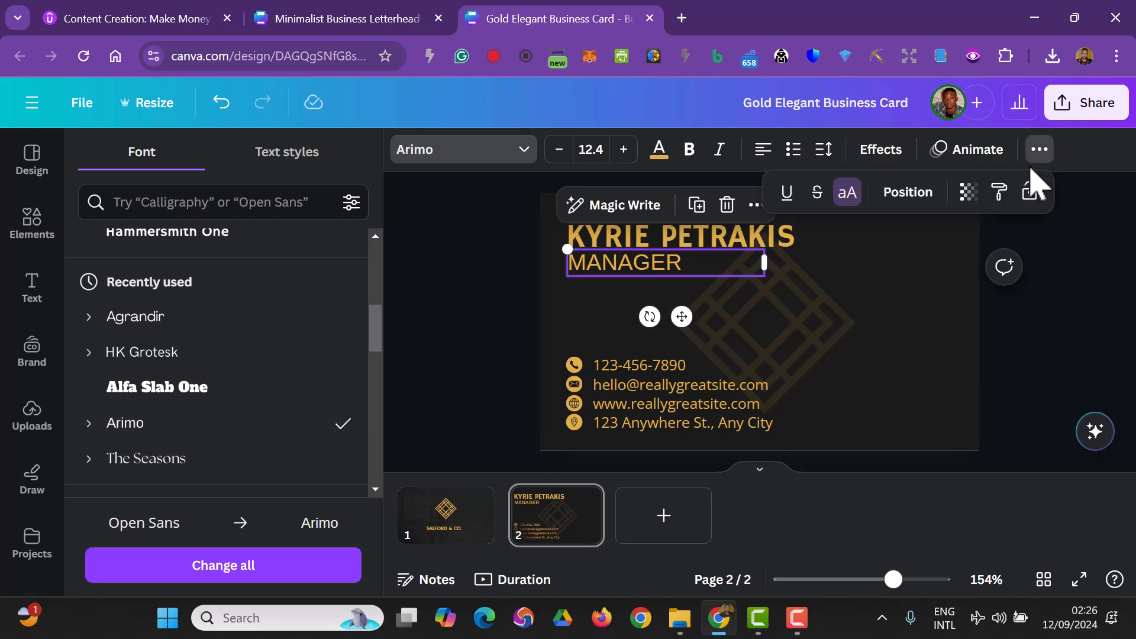
pyautogui.click(847, 198)
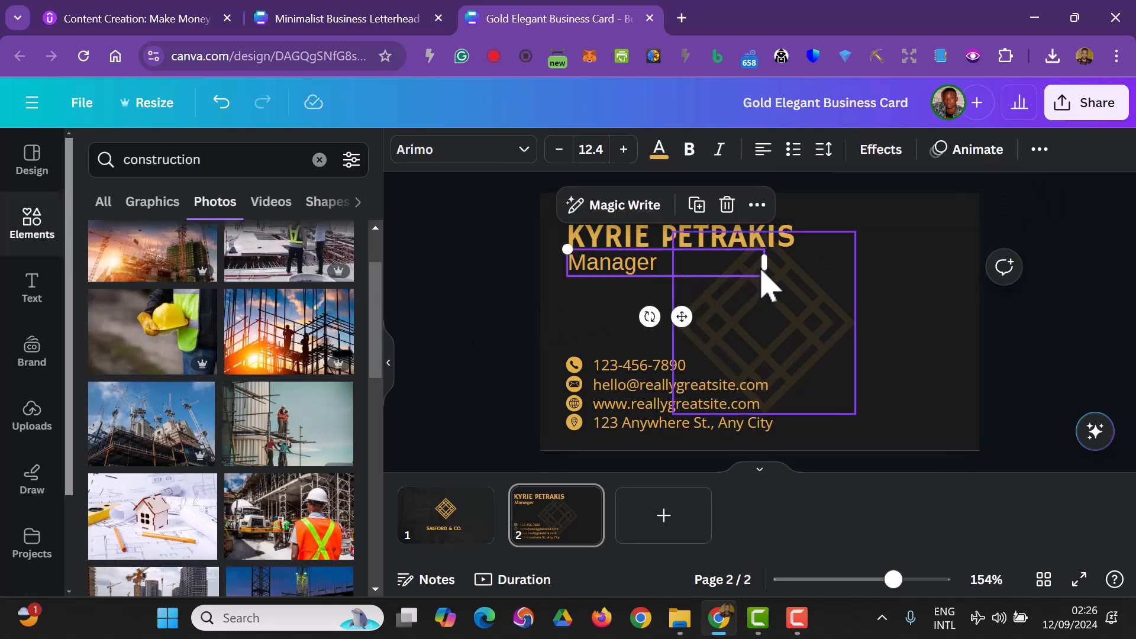
pyautogui.moveTo(763, 265); pyautogui.dragTo(687, 268)
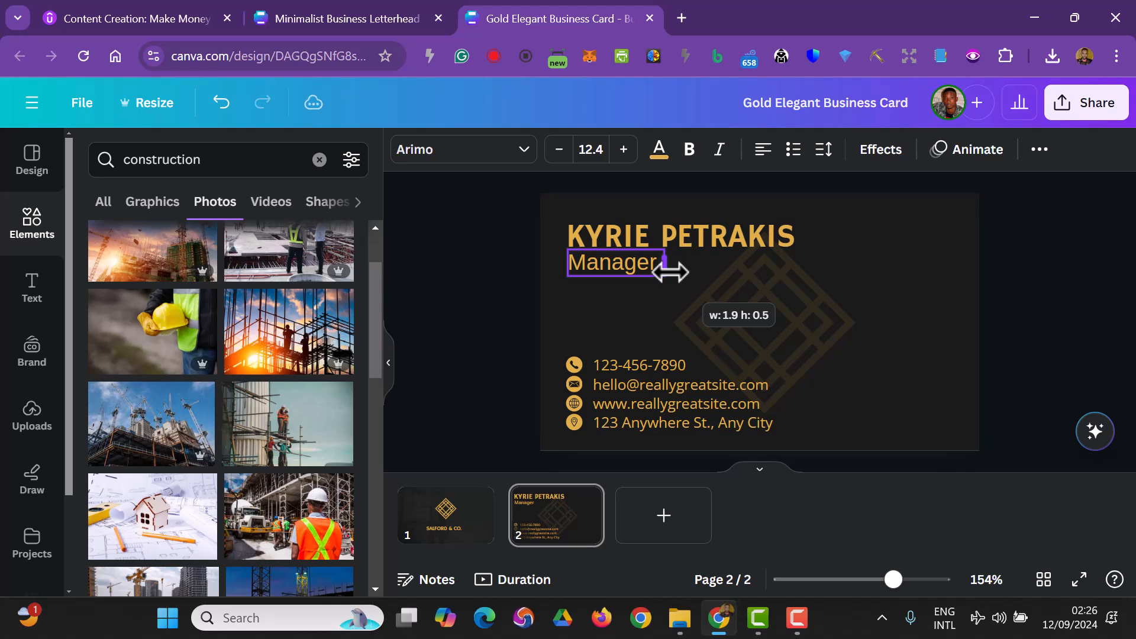
pyautogui.moveTo(668, 272); pyautogui.dragTo(669, 272)
# - Set the job title's font size to 10
pyautogui.click(590, 149)
pyautogui.click(604, 234)
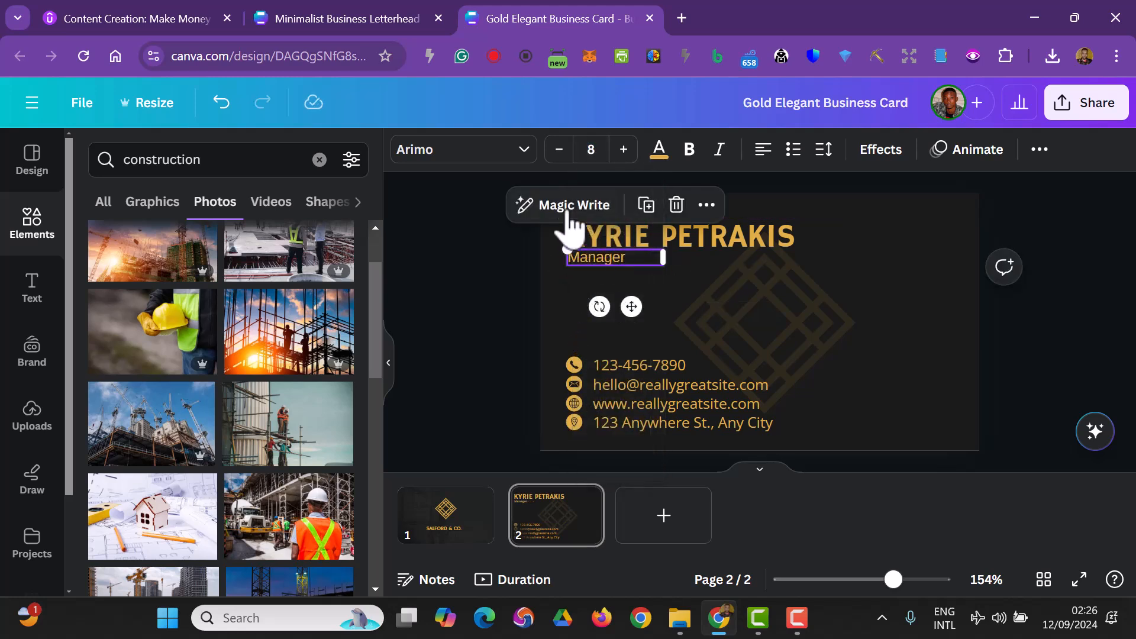
pyautogui.click(591, 149)
pyautogui.click(595, 264)
pyautogui.click(474, 330)
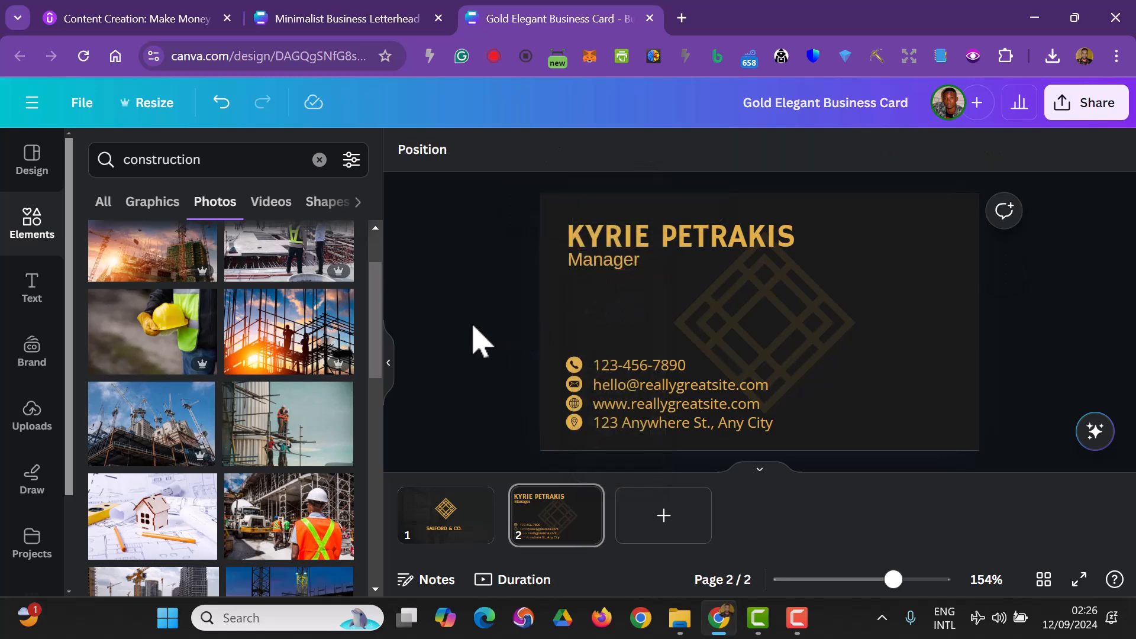
# - Select the name and job title together and scale them down
pyautogui.click(727, 249)
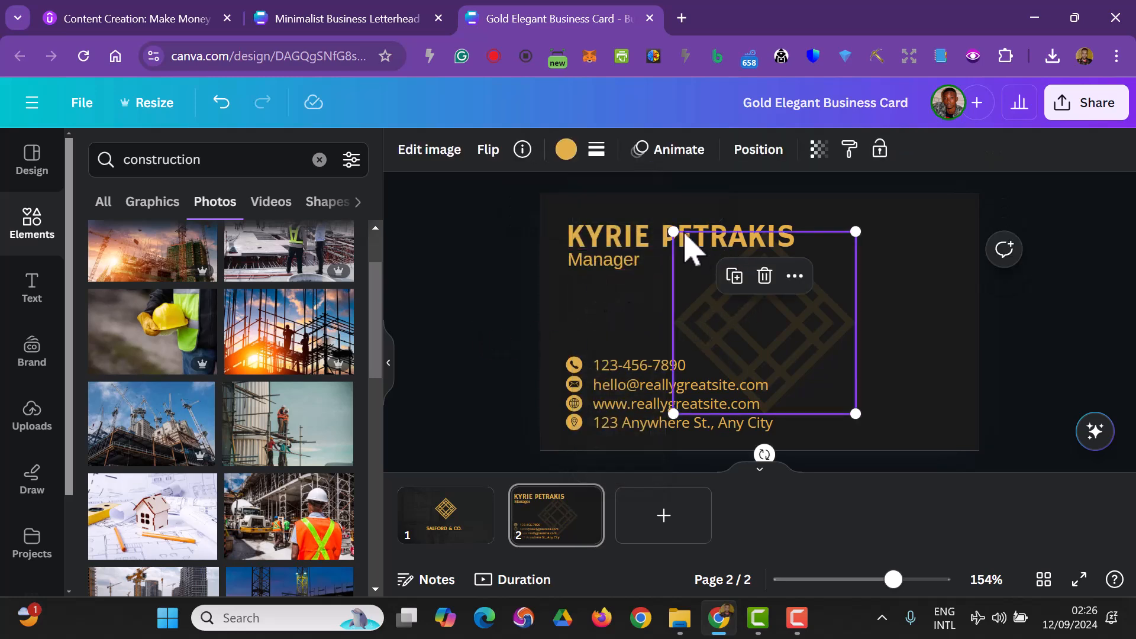
pyautogui.click(638, 261)
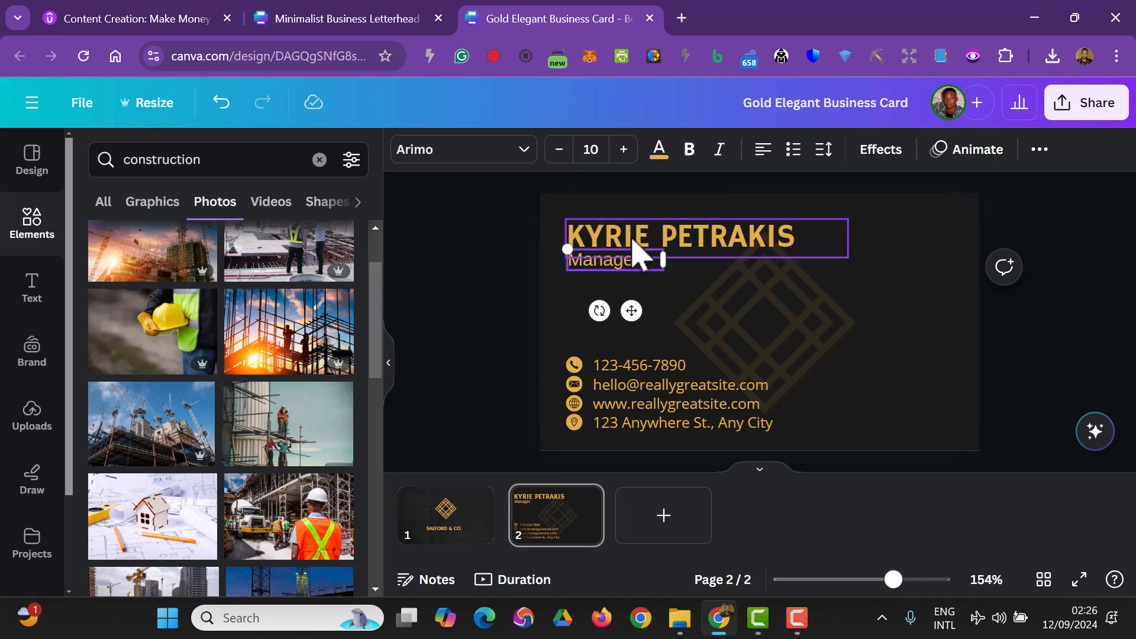
pyautogui.keyDown('shift'); pyautogui.click(634, 239); pyautogui.keyUp('shift')
pyautogui.moveTo(848, 270); pyautogui.dragTo(737, 250)
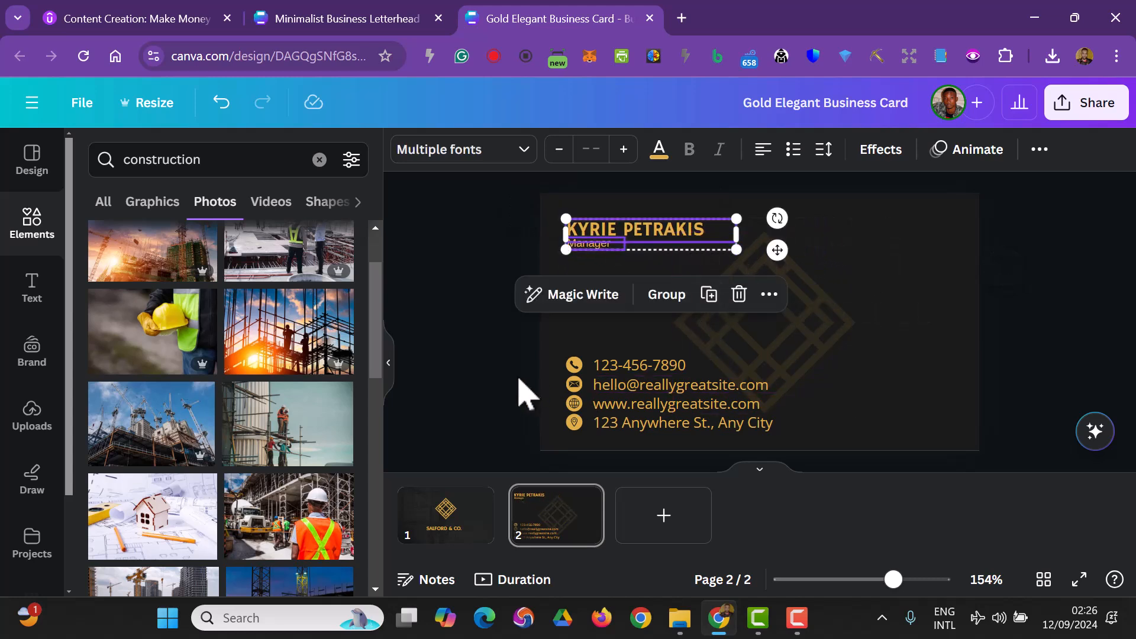
pyautogui.click(471, 380)
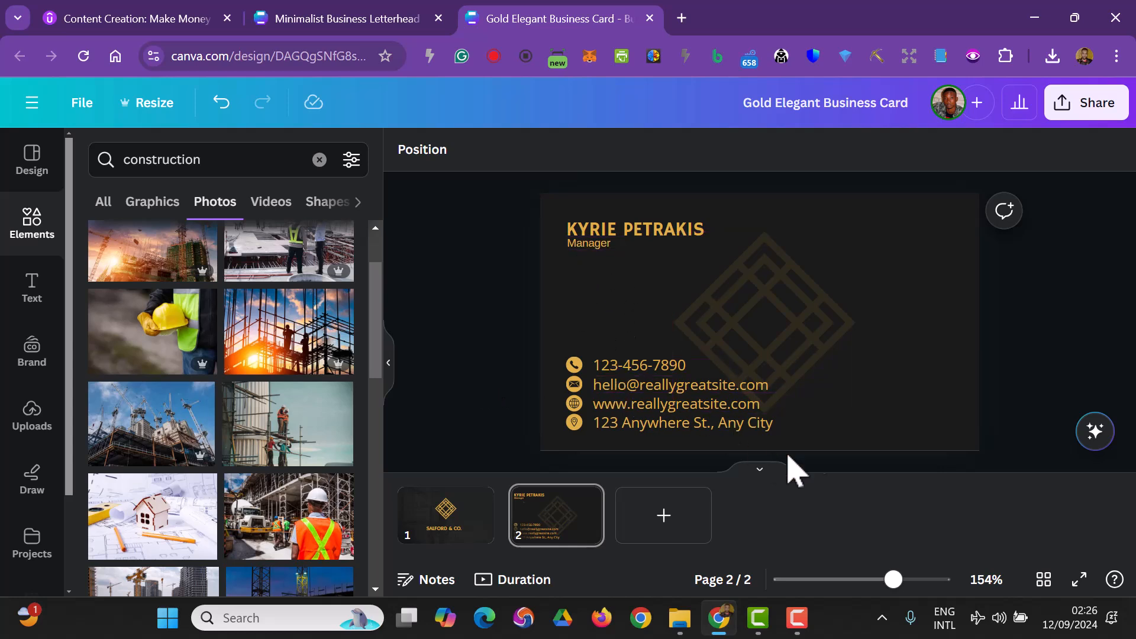
# - Delete the email, website and address lines and their icons, keeping only the phone number
pyautogui.moveTo(481, 343); pyautogui.dragTo(616, 417)
pyautogui.moveTo(772, 444); pyautogui.dragTo(546, 386)
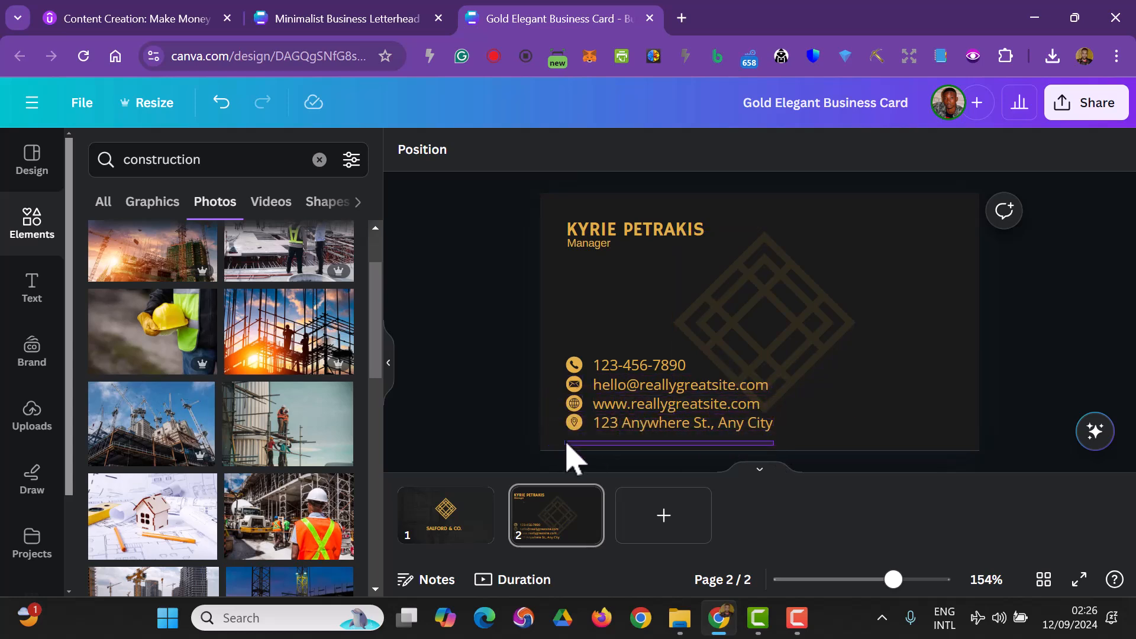
pyautogui.click(616, 427)
pyautogui.press('Delete')
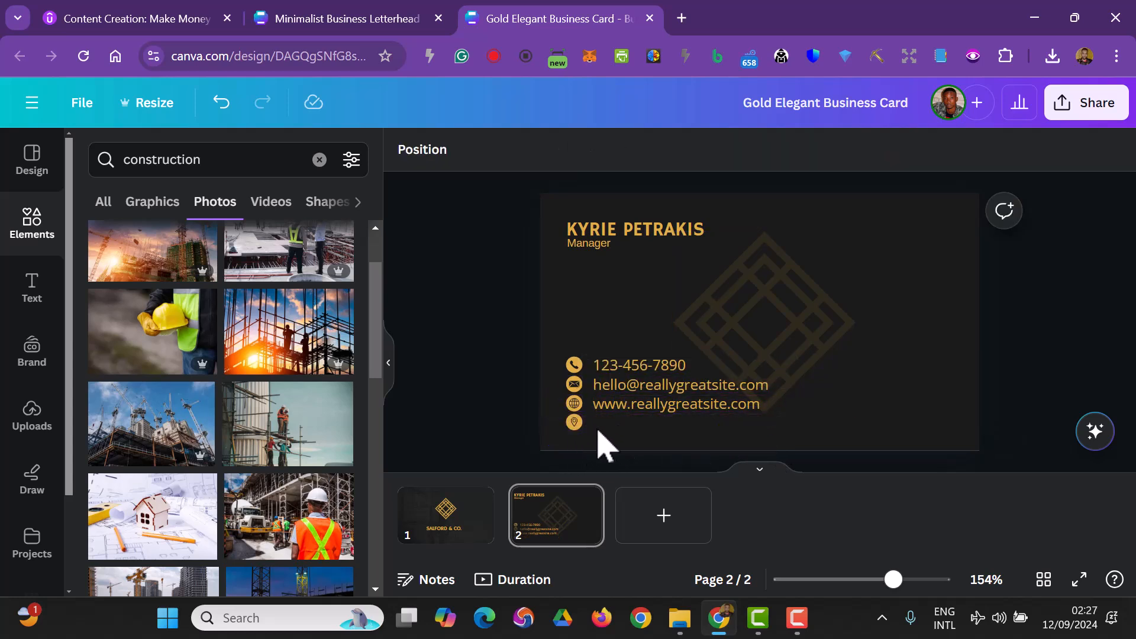
pyautogui.click(572, 390)
pyautogui.press('Delete')
pyautogui.click(607, 403)
pyautogui.press('Delete')
pyautogui.click(622, 391)
pyautogui.press('Delete')
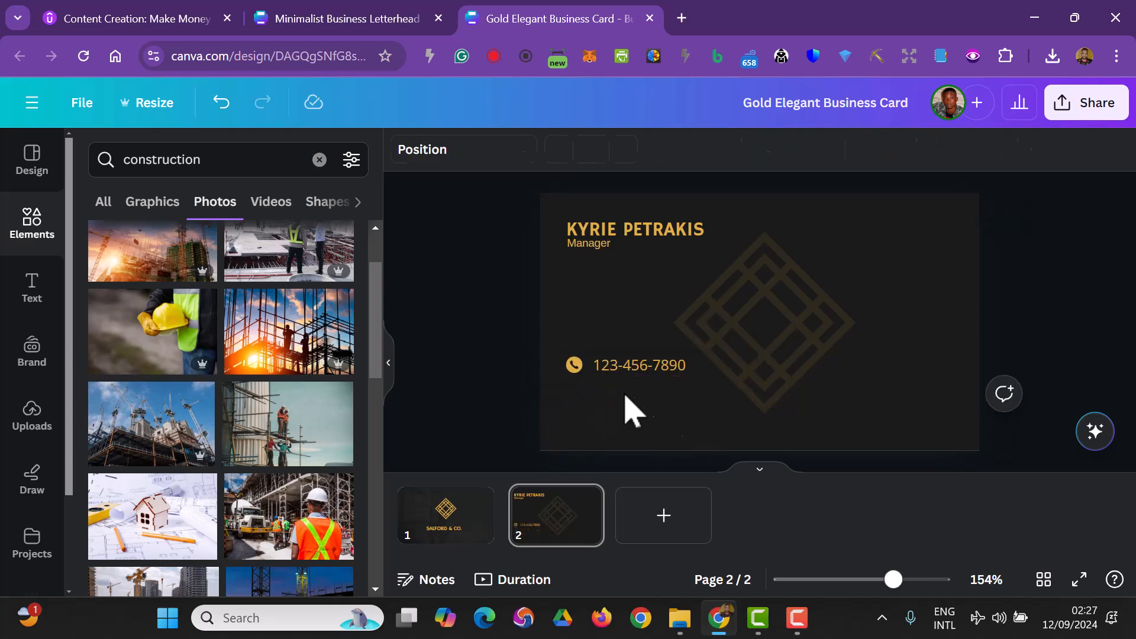
# - Select the phone icon and number together and change their font to Arimo
pyautogui.click(654, 378)
pyautogui.click(516, 376)
pyautogui.moveTo(515, 376); pyautogui.dragTo(651, 385)
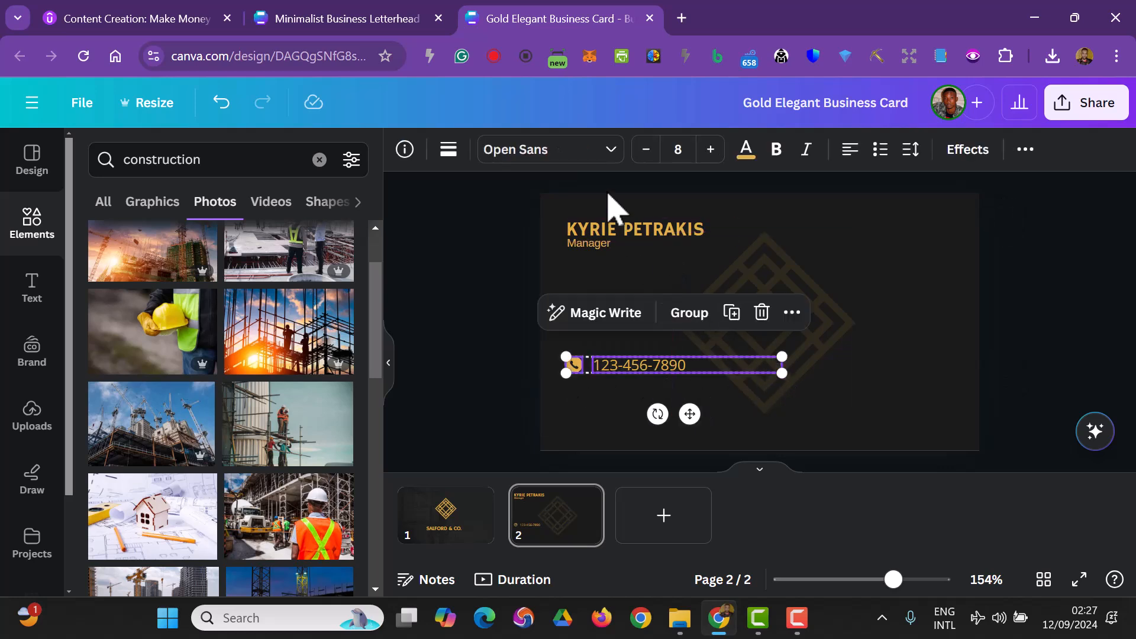
pyautogui.click(593, 155)
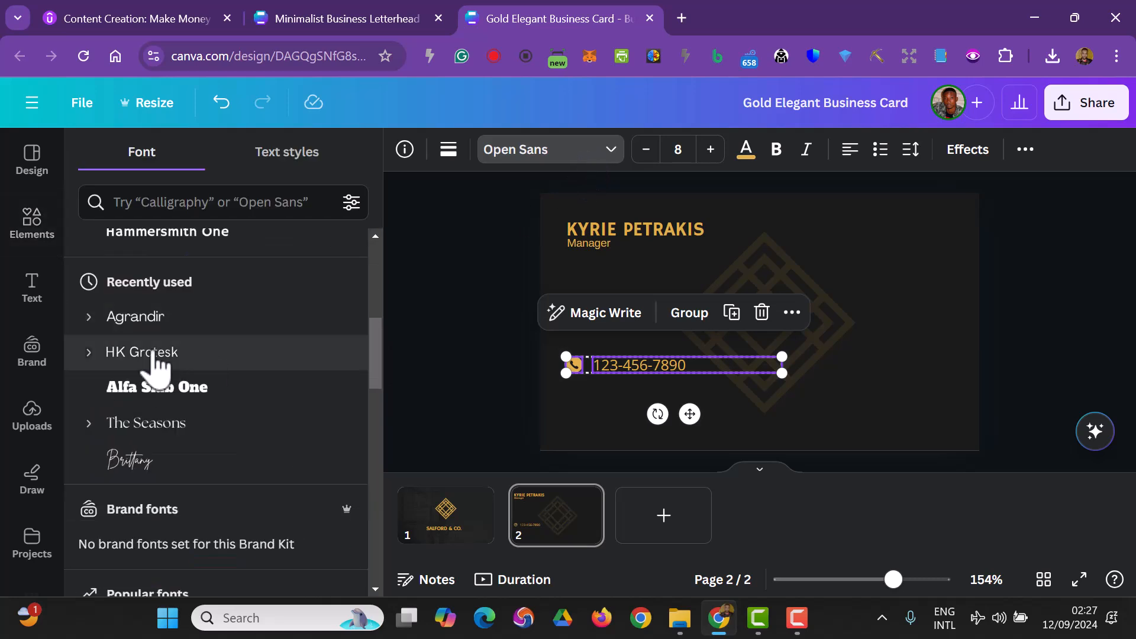
pyautogui.scroll(-3, 201, 378)
pyautogui.click(190, 453)
pyautogui.moveTo(780, 371)
pyautogui.mouseDown()
pyautogui.moveTo(714, 372)
pyautogui.moveTo(780, 370)
pyautogui.mouseUp()
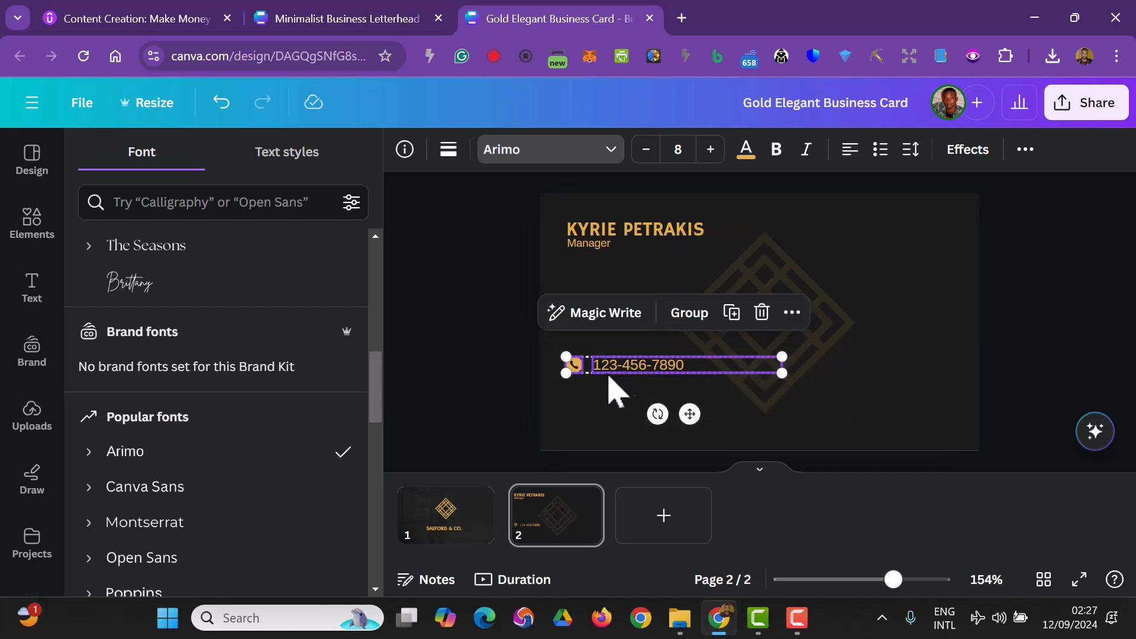
# - Select the phone number text and narrow its text box
pyautogui.click(439, 364)
pyautogui.click(452, 407)
pyautogui.click(622, 372)
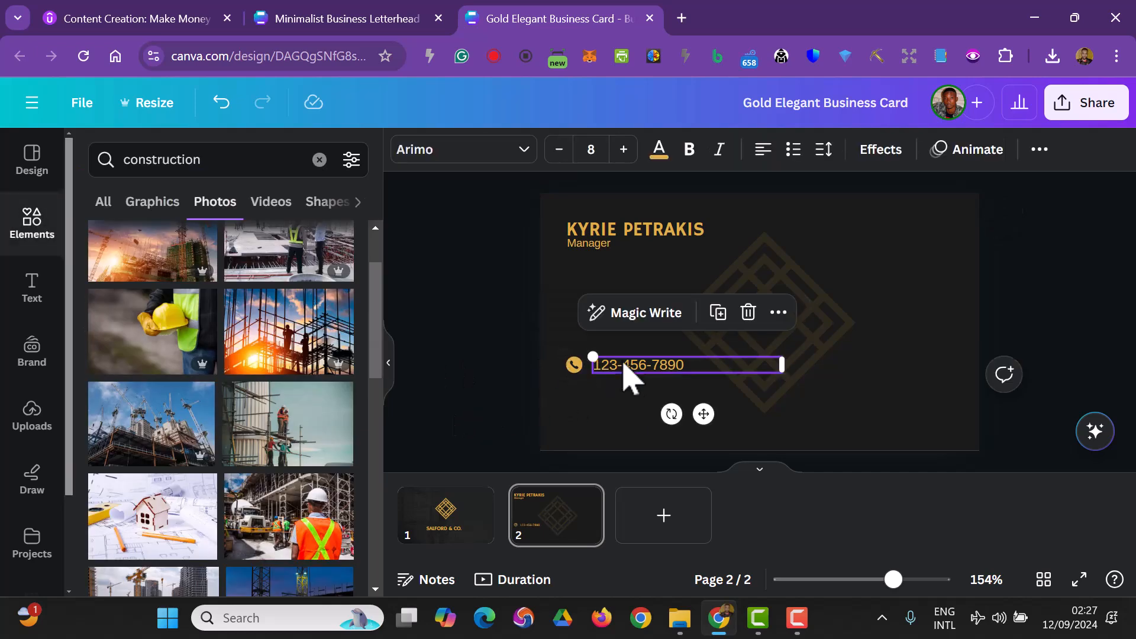
pyautogui.moveTo(782, 364); pyautogui.dragTo(698, 368)
pyautogui.click(510, 370)
# - Set the diamond graphic's transparency to 8
pyautogui.click(786, 339)
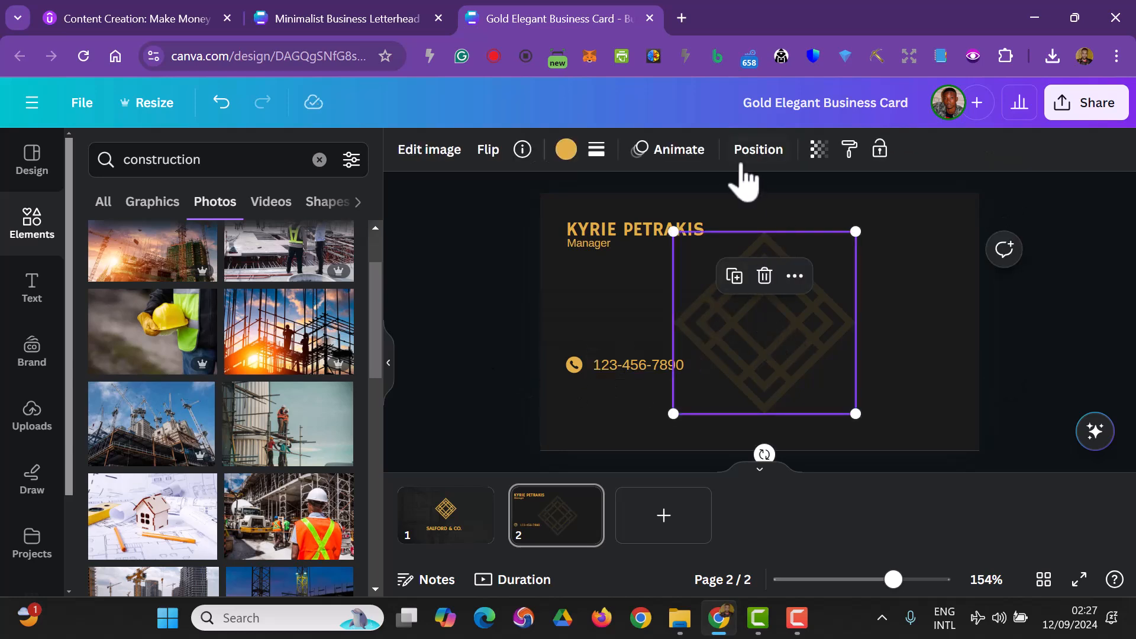
pyautogui.click(819, 150)
pyautogui.moveTo(675, 236); pyautogui.dragTo(667, 236)
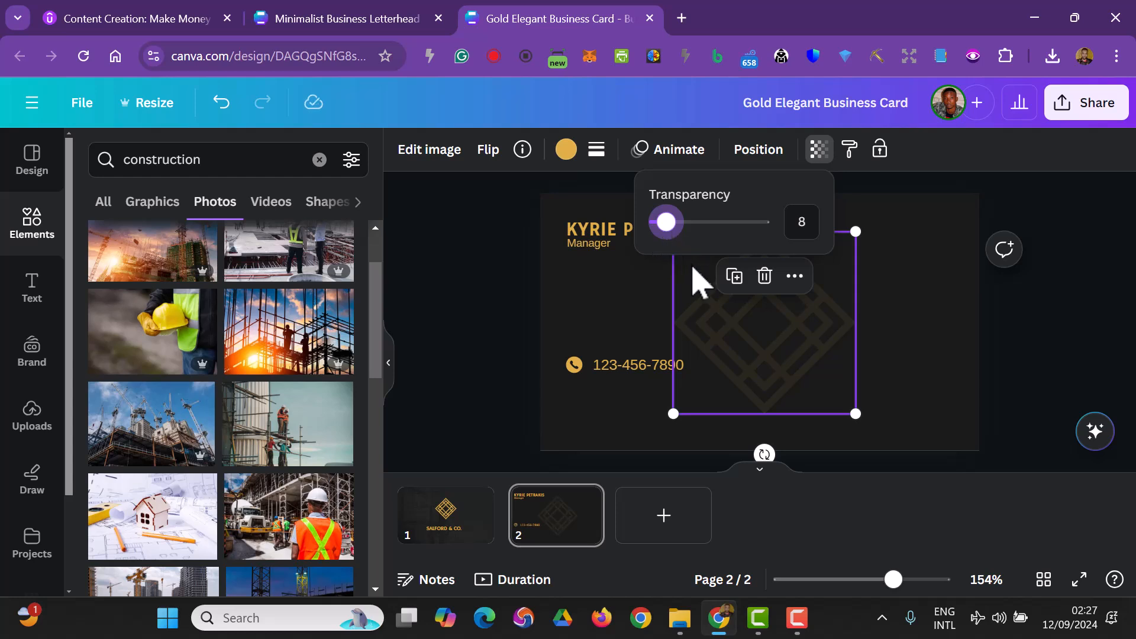
pyautogui.click(515, 359)
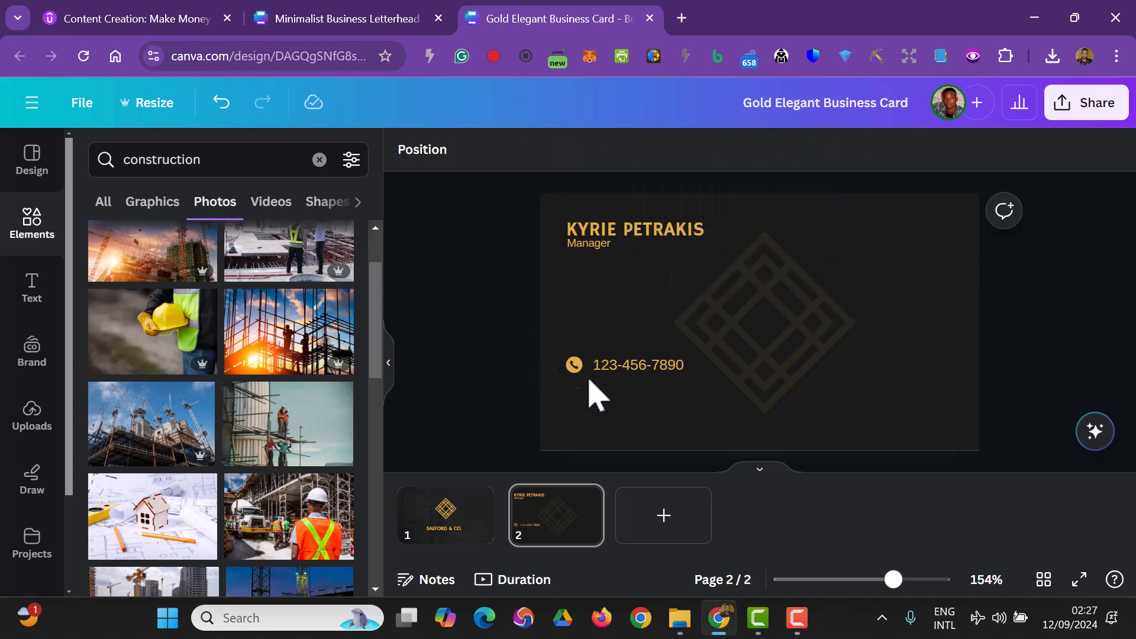
# - Add a rectangle stretched across the card's bottom edge as a band and fill it gold
pyautogui.moveTo(505, 347); pyautogui.dragTo(680, 388)
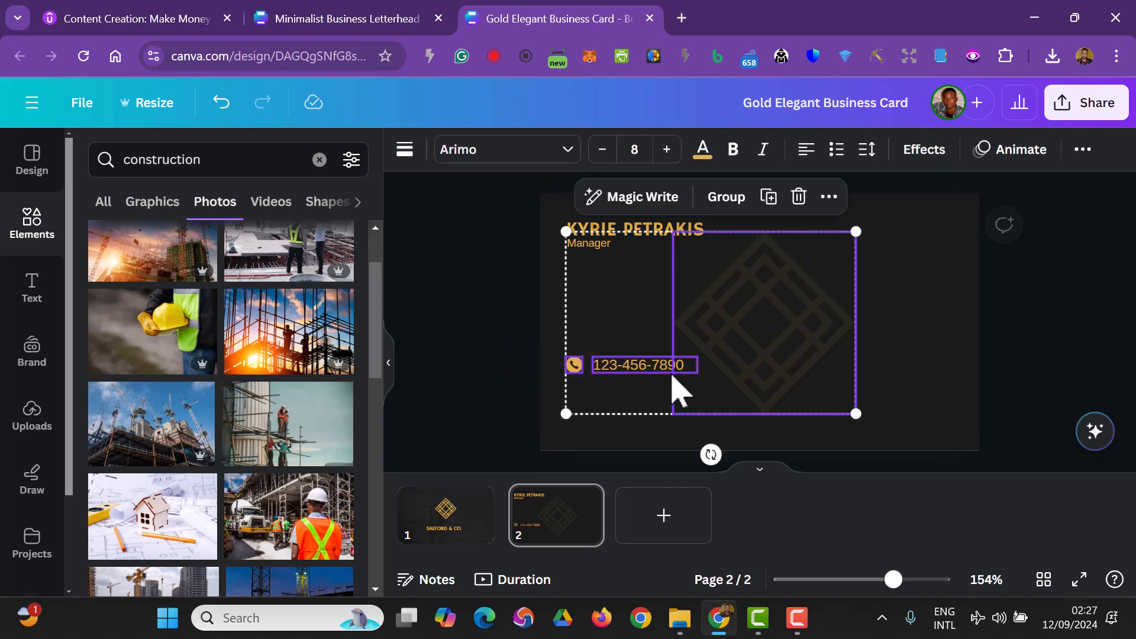
pyautogui.click(431, 371)
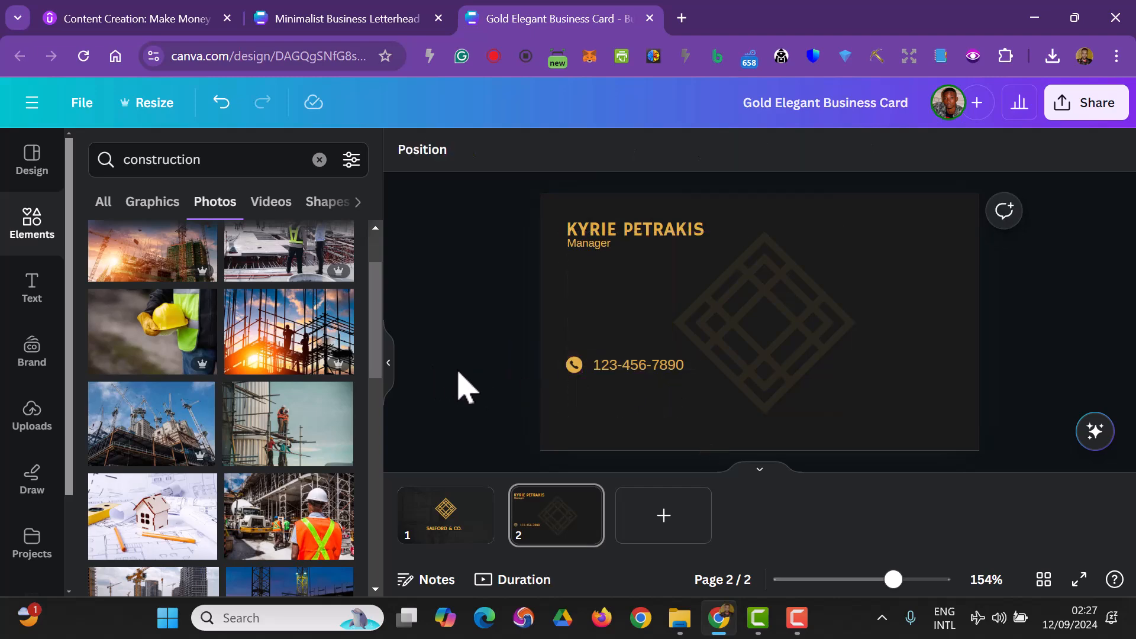
pyautogui.click(33, 235)
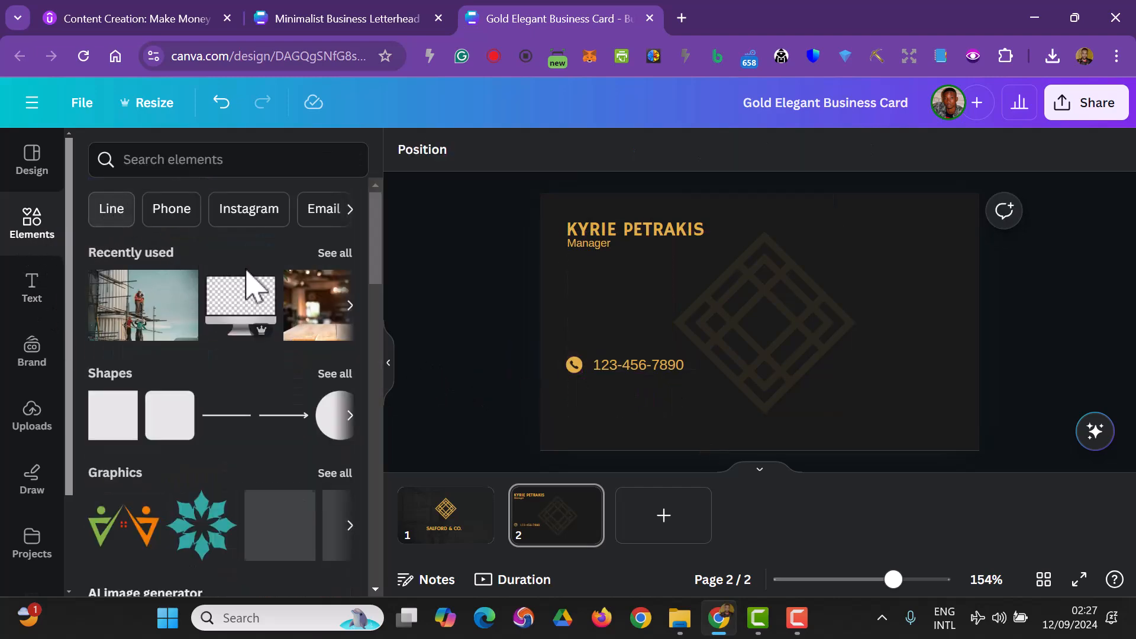
pyautogui.click(101, 450)
pyautogui.moveTo(756, 354); pyautogui.dragTo(981, 441)
pyautogui.click(786, 343)
pyautogui.moveTo(852, 411); pyautogui.dragTo(813, 376)
pyautogui.moveTo(784, 317); pyautogui.dragTo(803, 326)
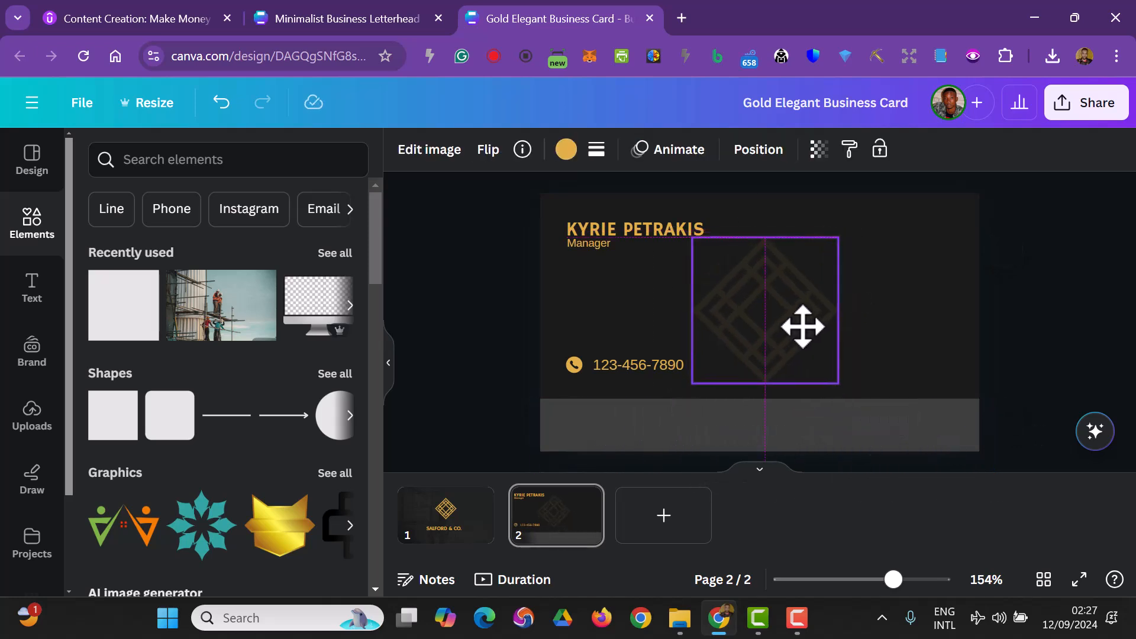
pyautogui.click(836, 407)
pyautogui.moveTo(768, 398); pyautogui.dragTo(766, 413)
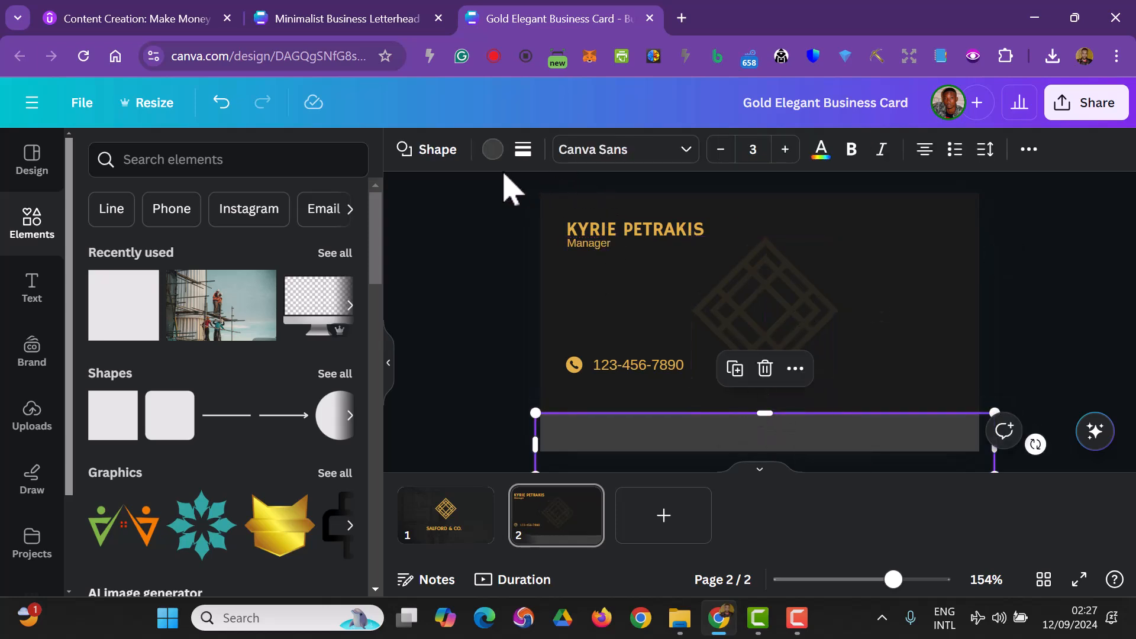
pyautogui.click(492, 150)
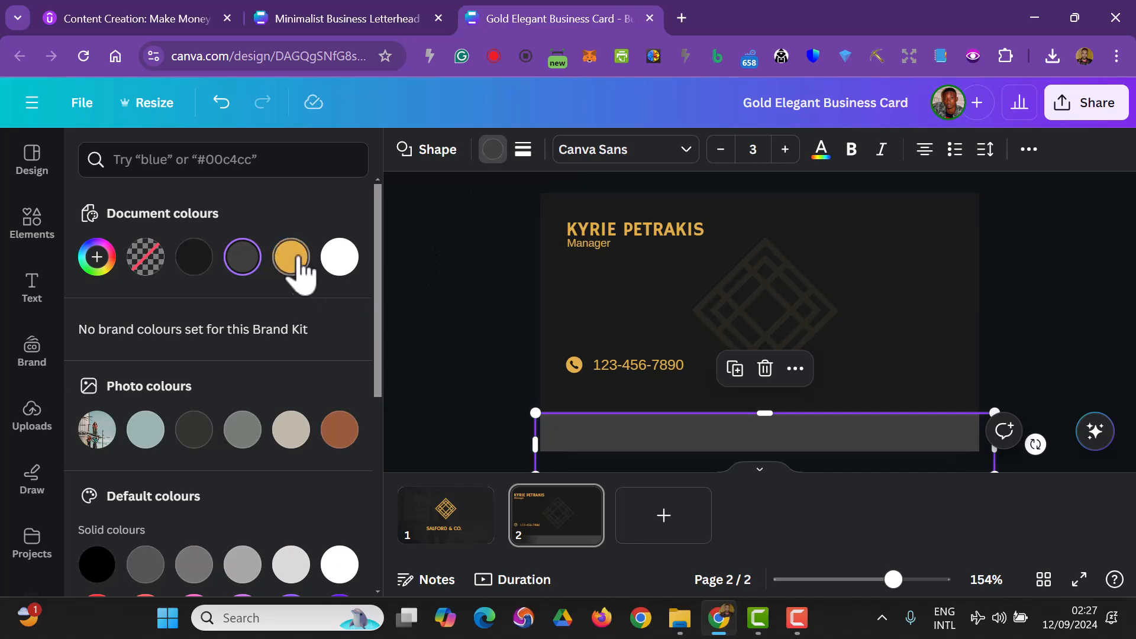
pyautogui.click(292, 258)
pyautogui.press('Escape')
# - Move the phone icon and number down onto the gold band and set the number's text colour to dark
pyautogui.moveTo(509, 357); pyautogui.dragTo(705, 388)
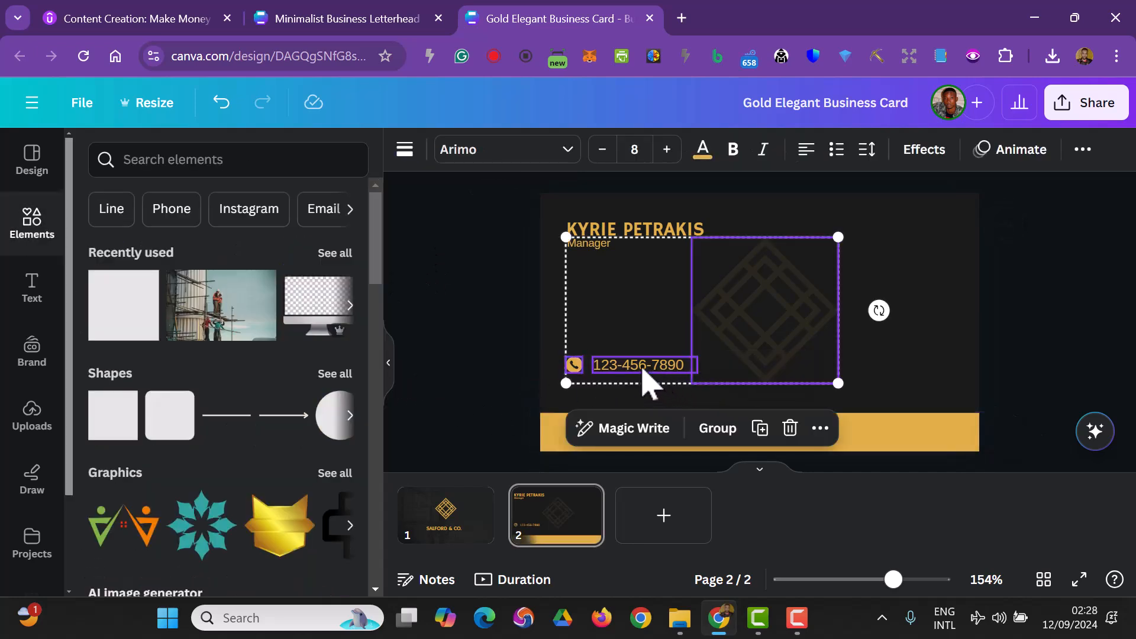
pyautogui.moveTo(506, 374); pyautogui.dragTo(653, 436)
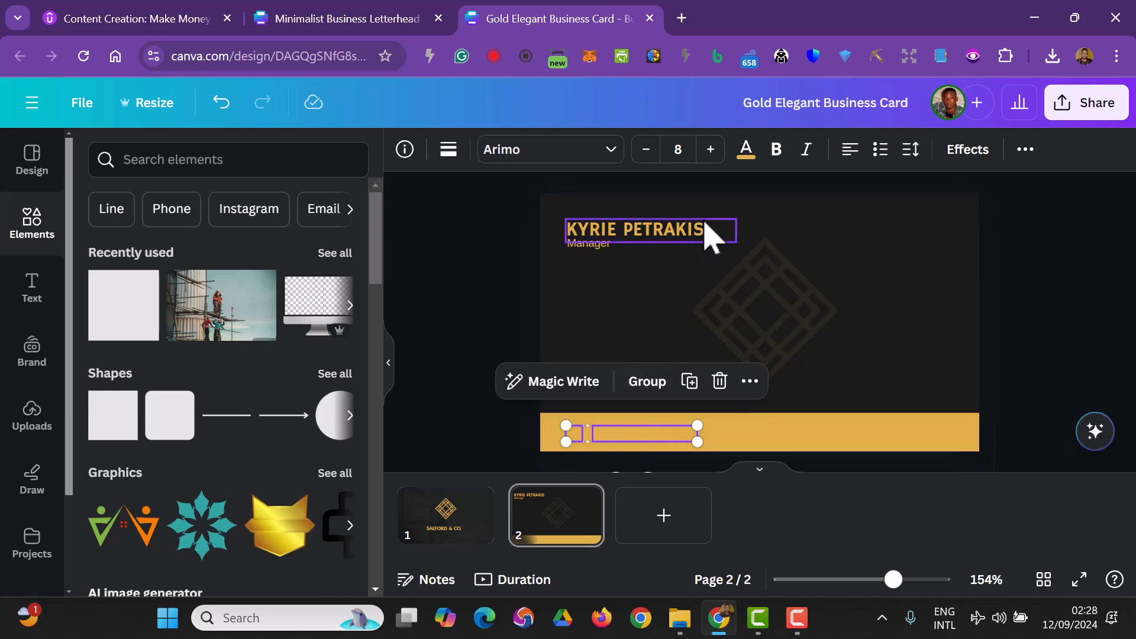
pyautogui.click(745, 148)
pyautogui.click(144, 256)
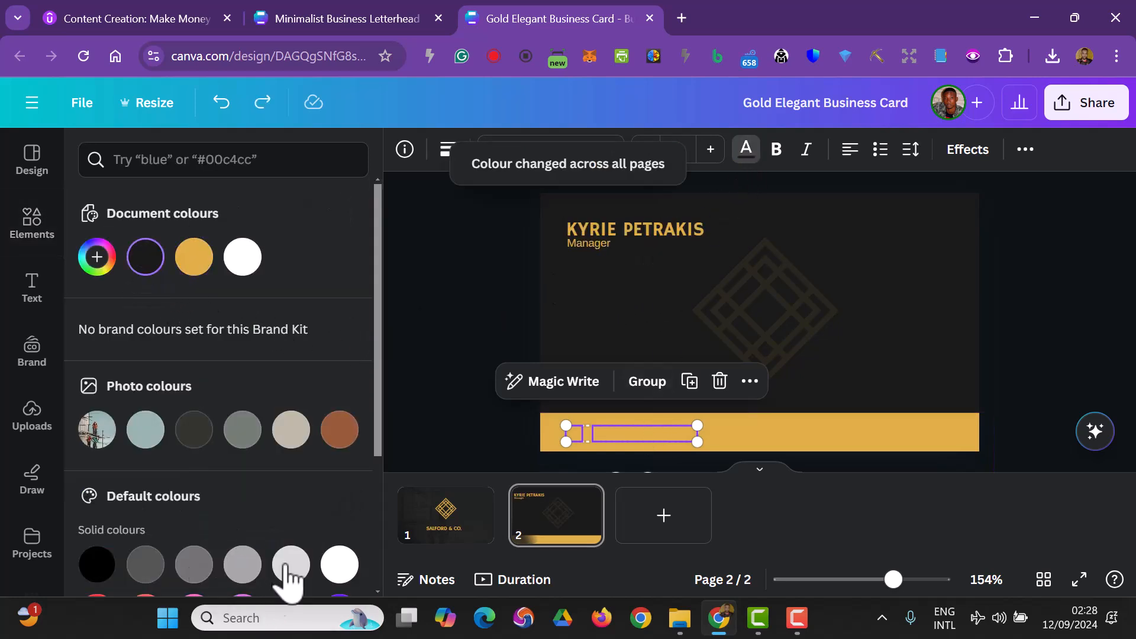
pyautogui.click(462, 412)
# - Send the gold band behind the phone details in the layer order
pyautogui.click(922, 435)
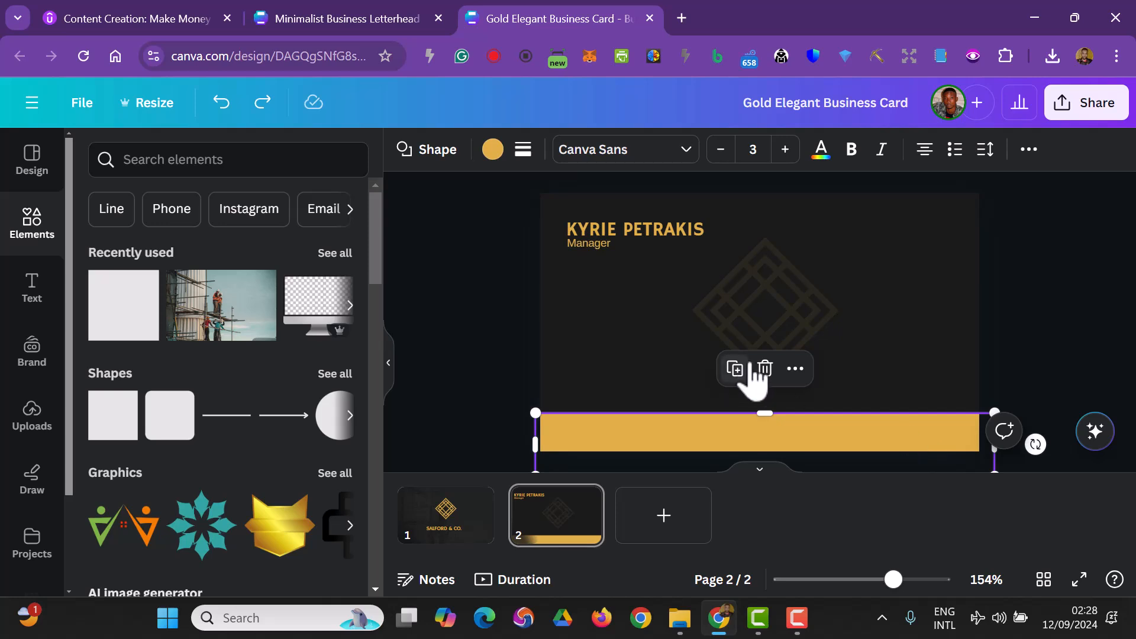
pyautogui.click(795, 369)
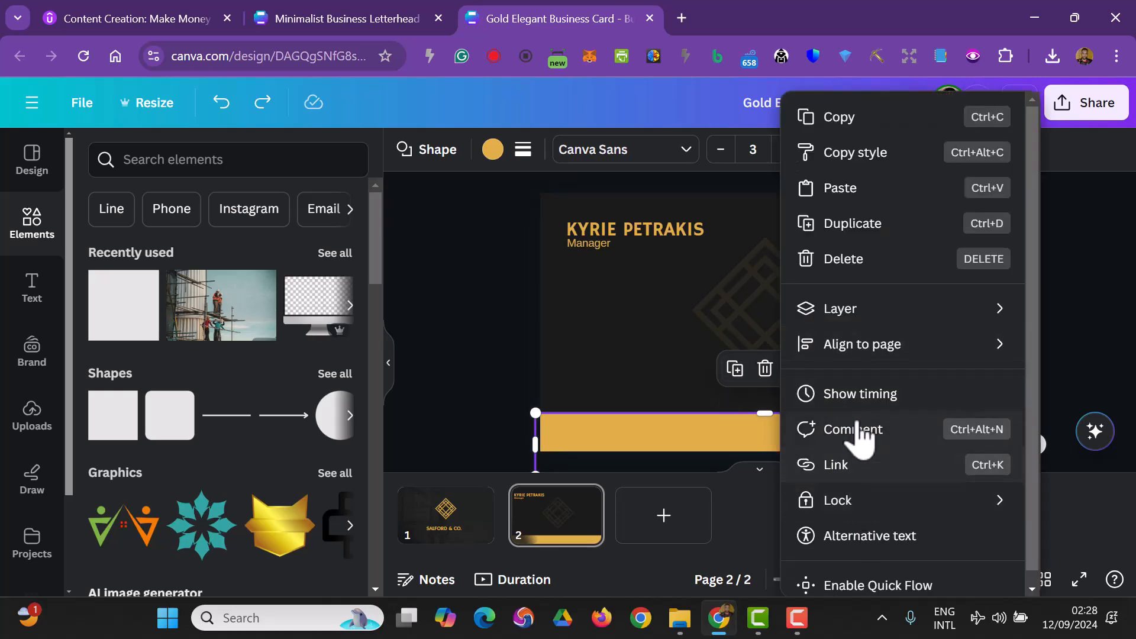
pyautogui.moveTo(836, 317)
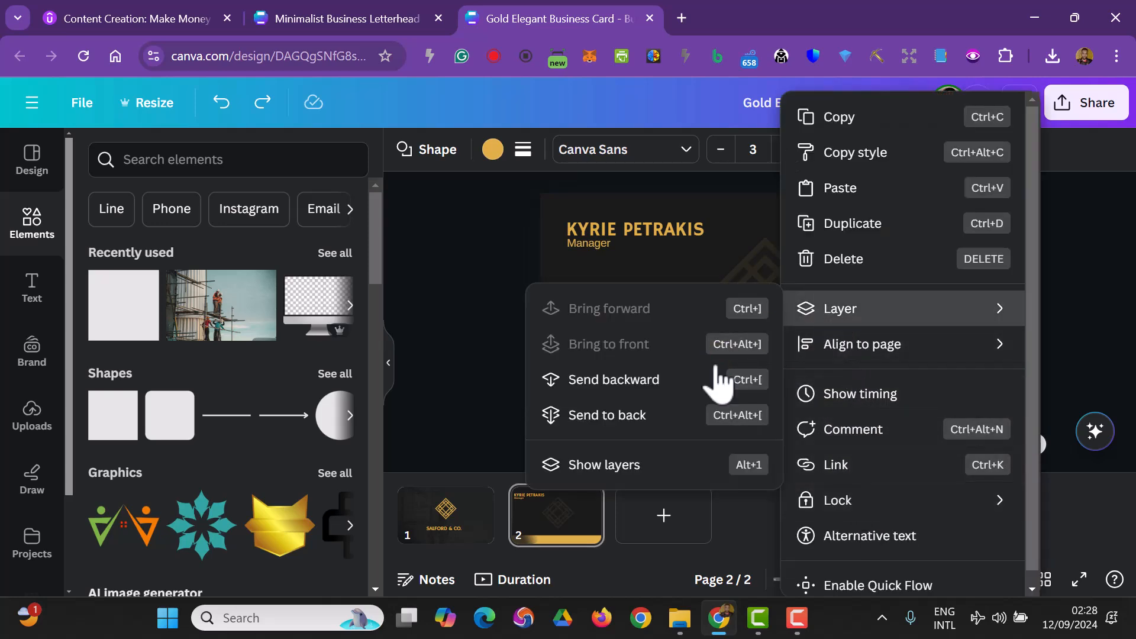
pyautogui.click(654, 466)
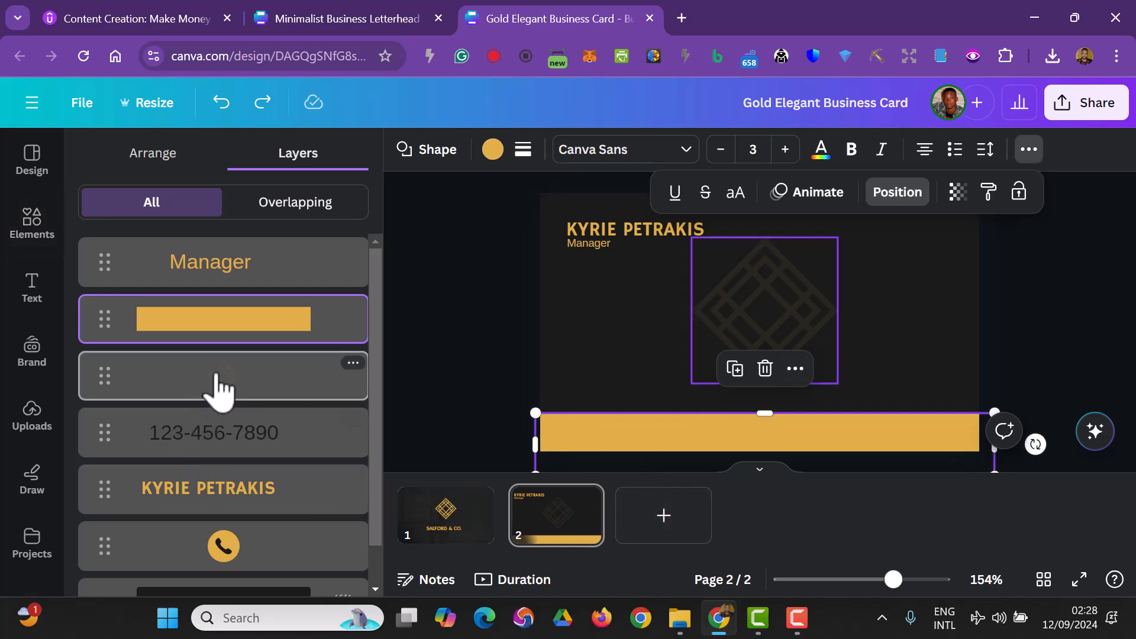
pyautogui.moveTo(246, 330); pyautogui.dragTo(245, 529)
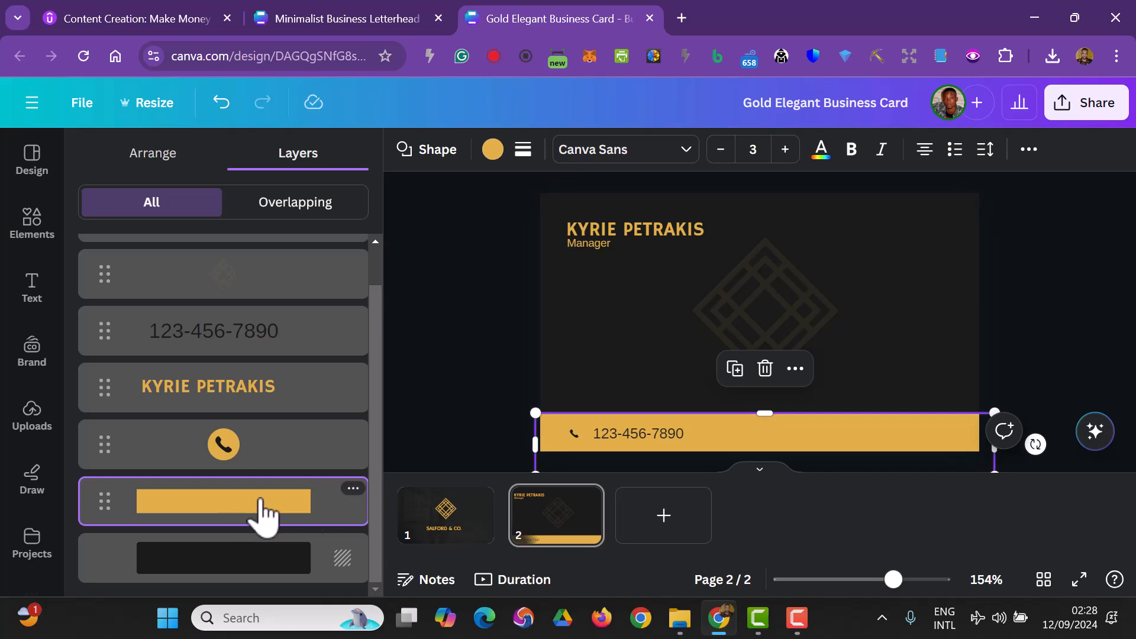
pyautogui.click(444, 440)
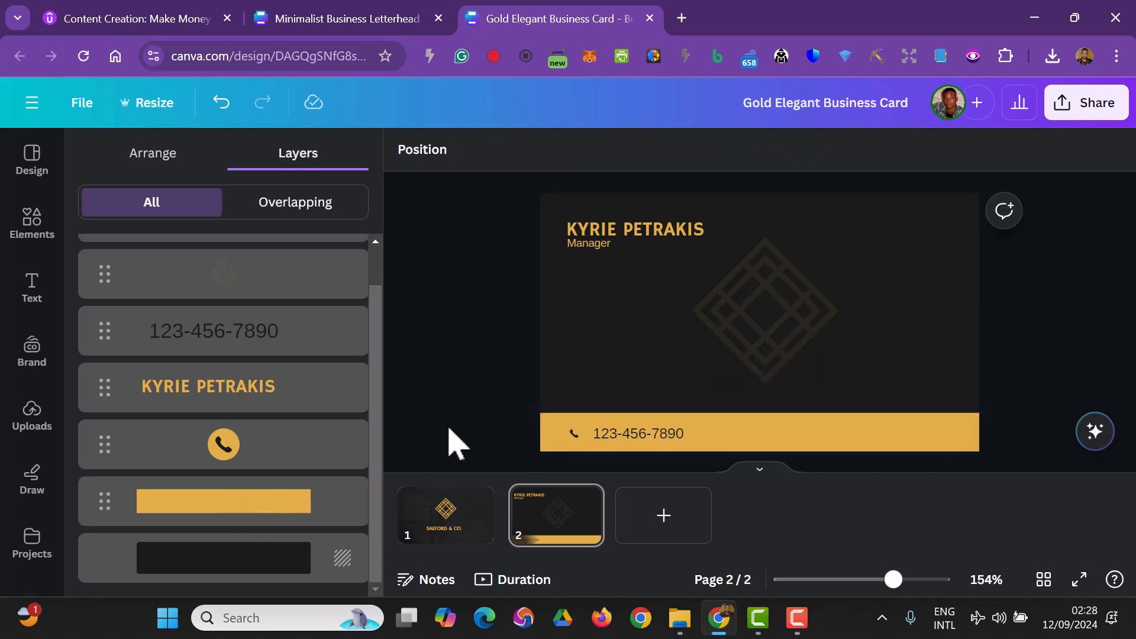
# - Recolour the phone icon with a dark circle and a gold handset
pyautogui.click(574, 434)
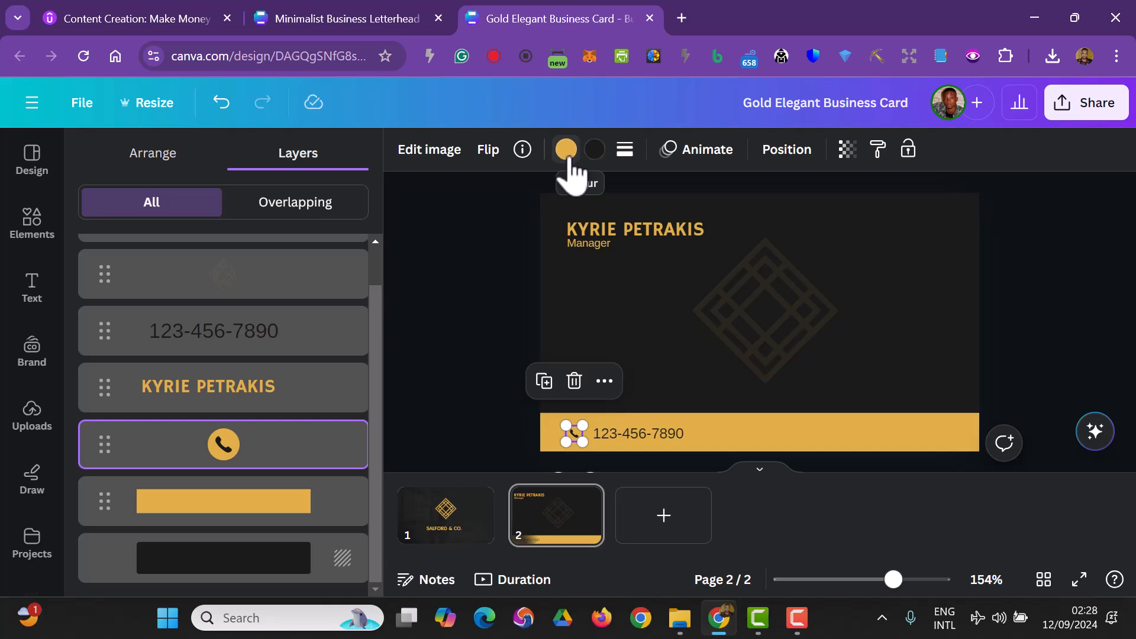
pyautogui.click(566, 149)
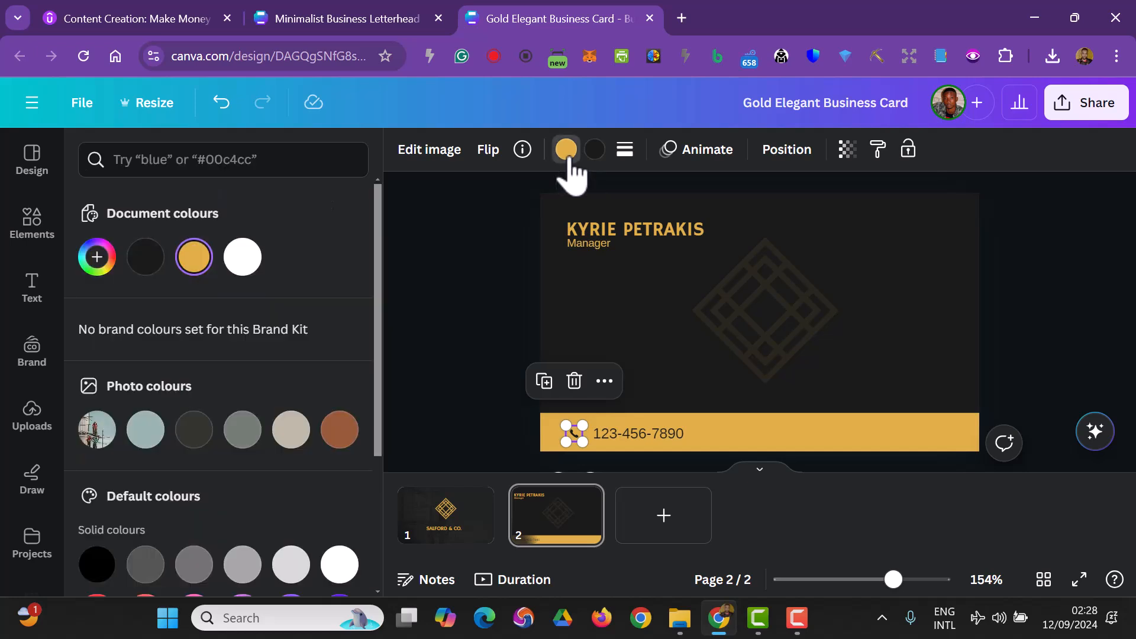
pyautogui.click(146, 257)
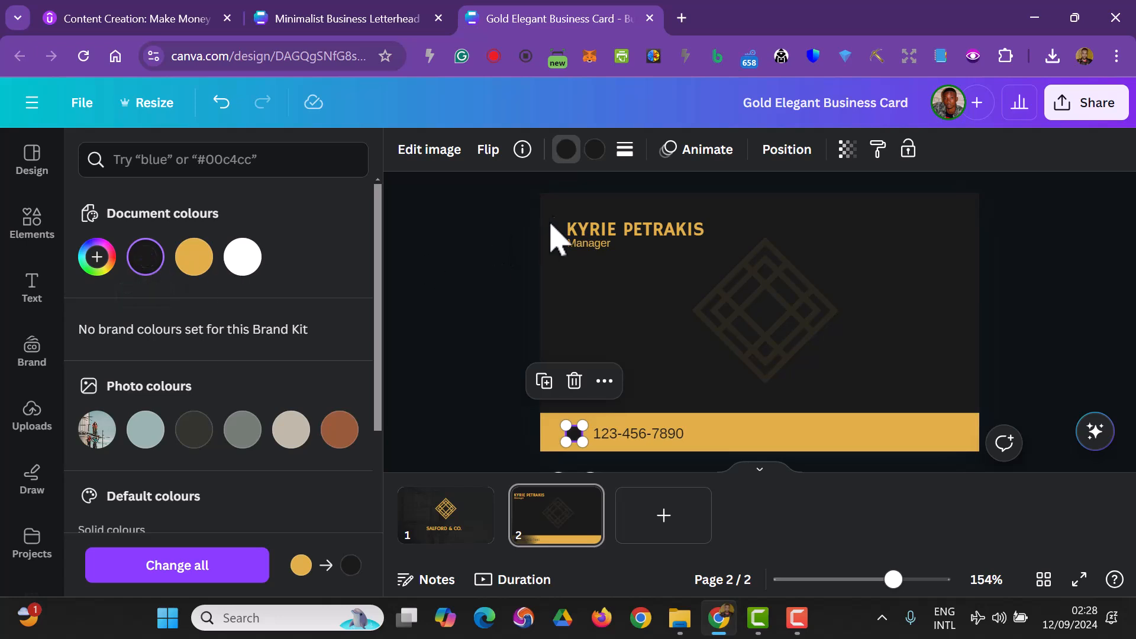
pyautogui.click(595, 151)
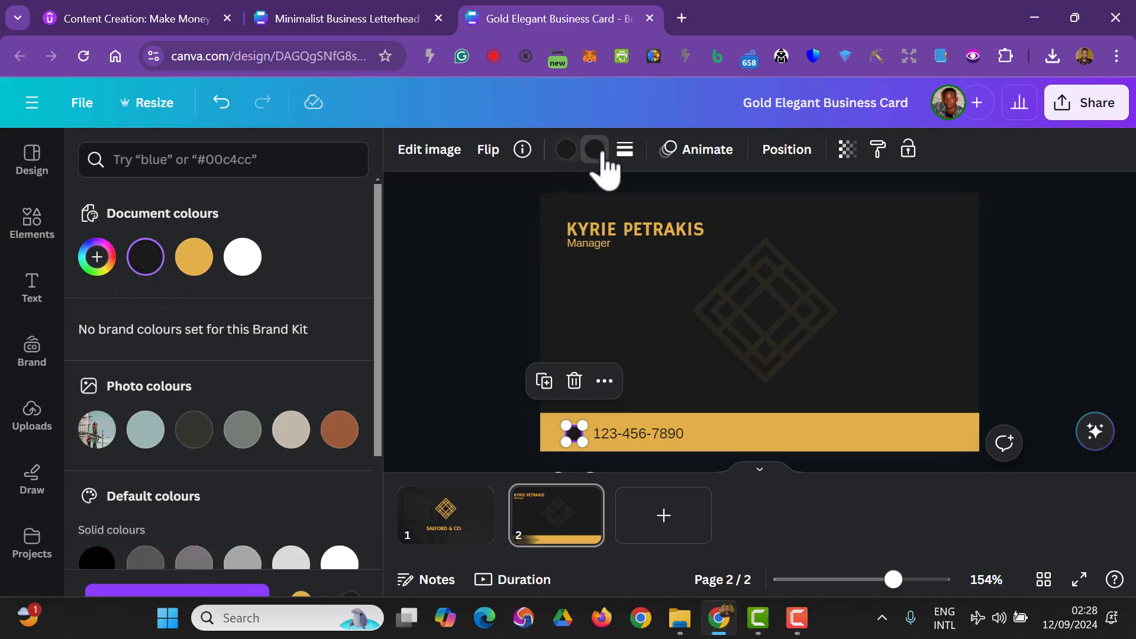
pyautogui.click(196, 260)
pyautogui.click(446, 393)
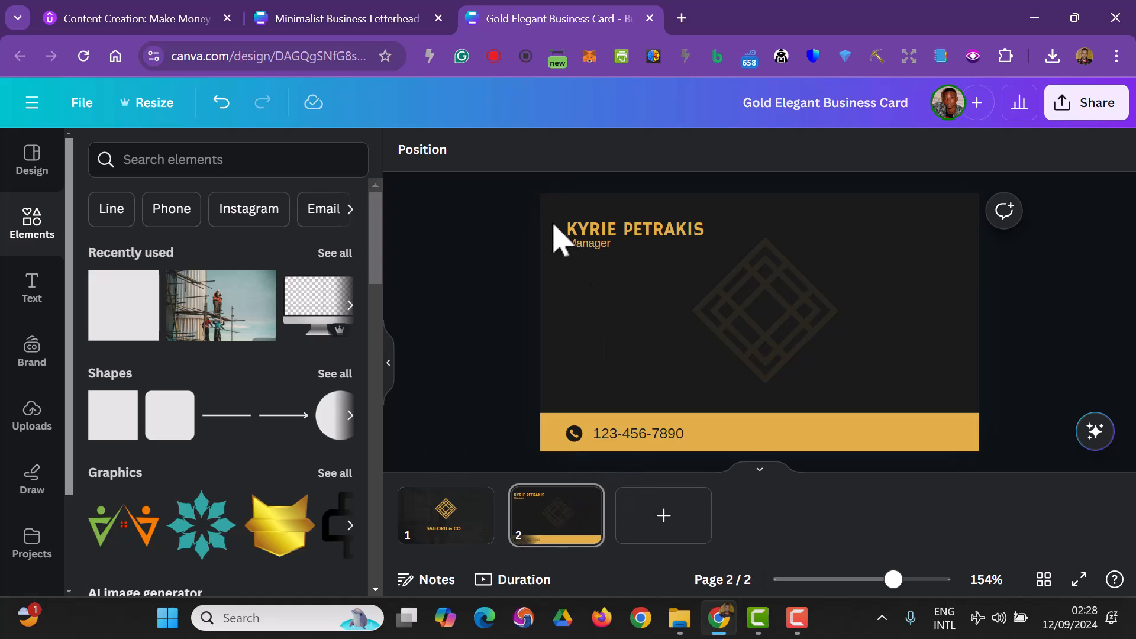
# - Select the name and job title together and enlarge them slightly
pyautogui.moveTo(513, 231); pyautogui.dragTo(649, 254)
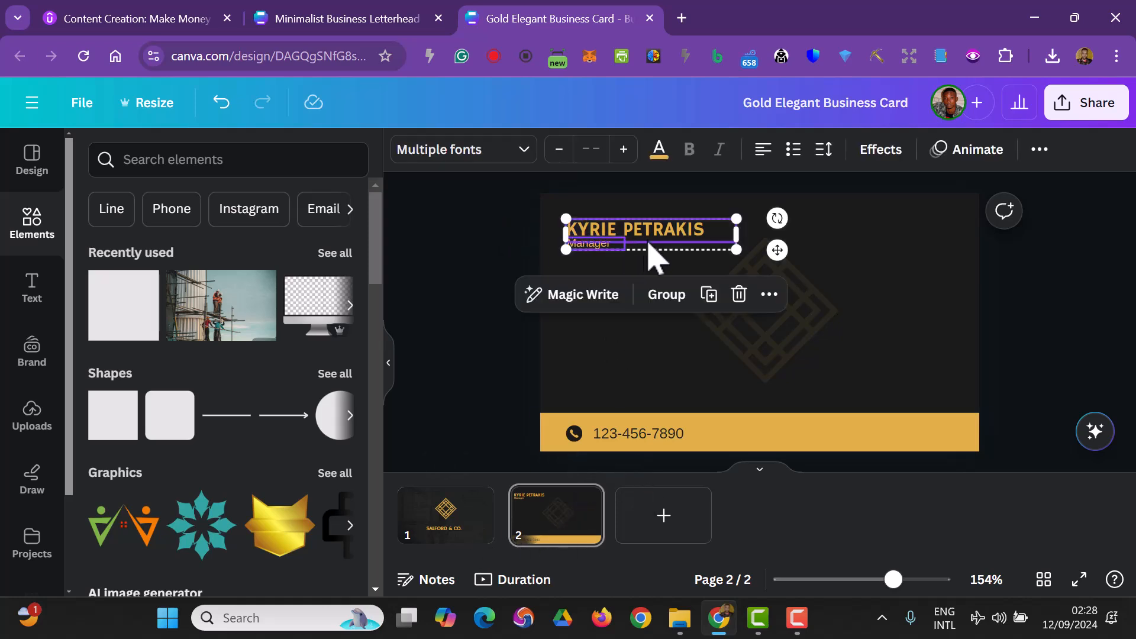
pyautogui.moveTo(733, 248); pyautogui.dragTo(782, 258)
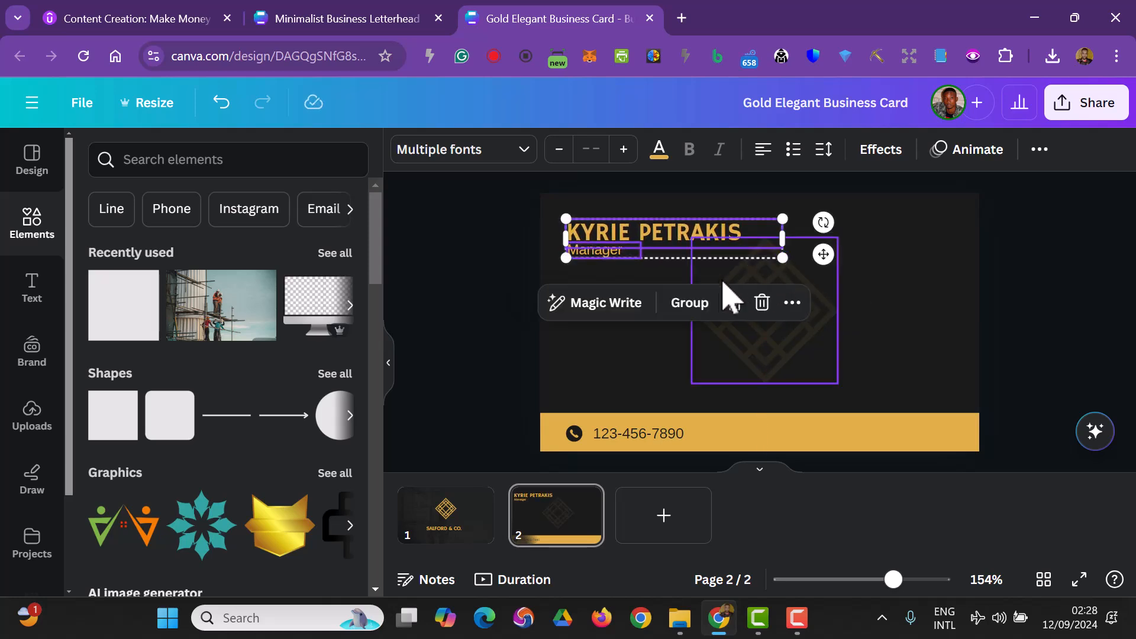
pyautogui.click(458, 366)
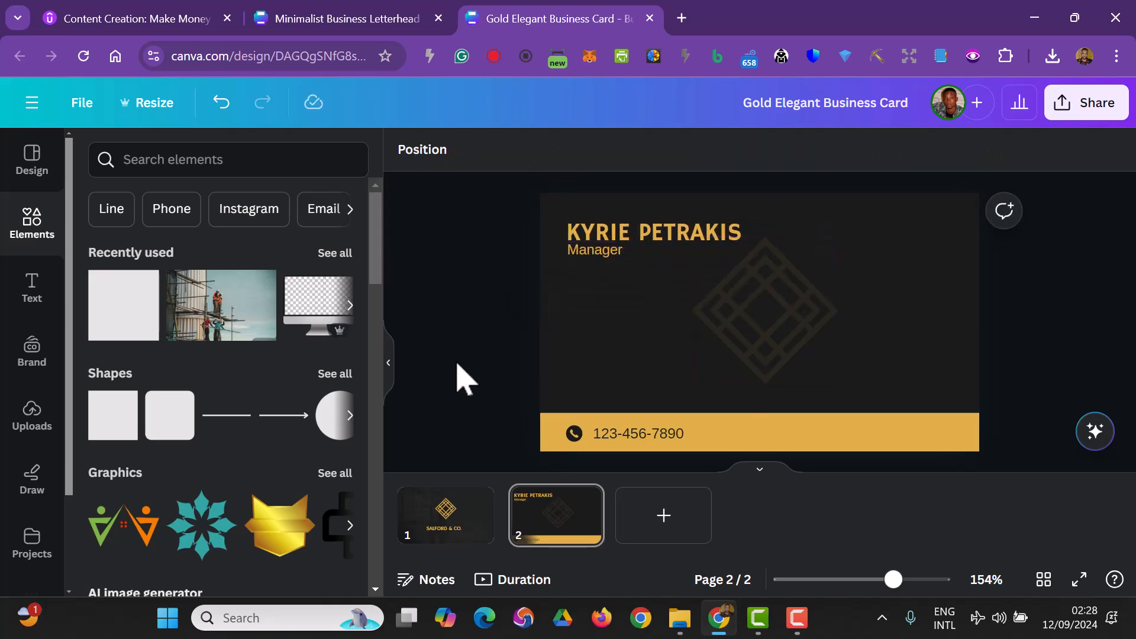
# - Search the elements for mail, place an envelope graphic on the band beside the phone number, and colour it dark
pyautogui.click(660, 433)
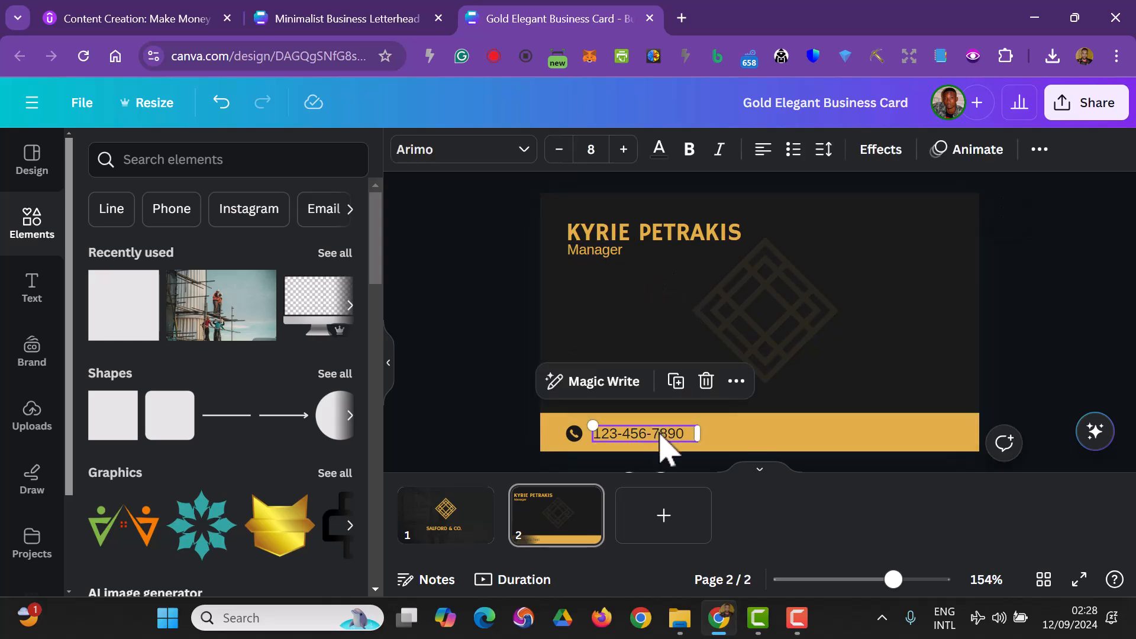
pyautogui.click(491, 441)
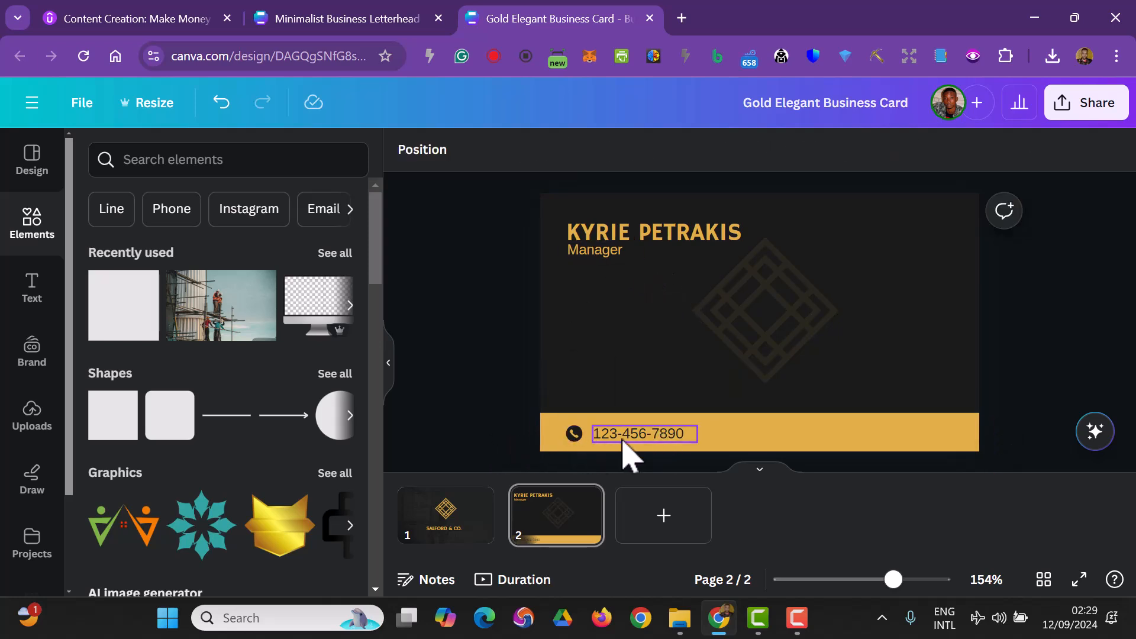
pyautogui.click(169, 161)
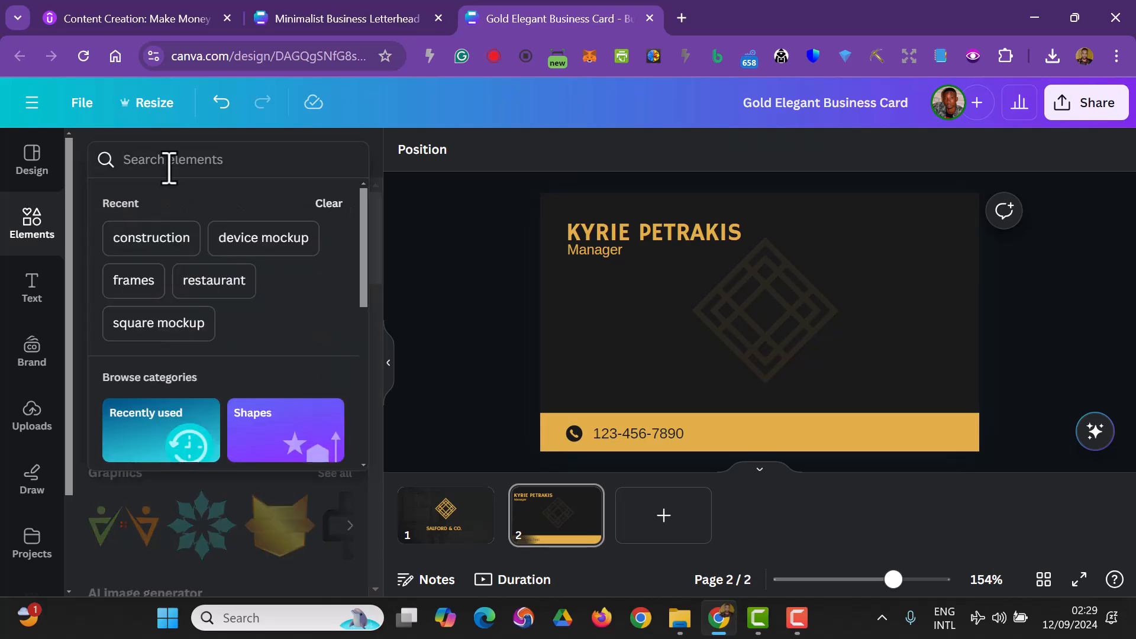
pyautogui.write('mail')
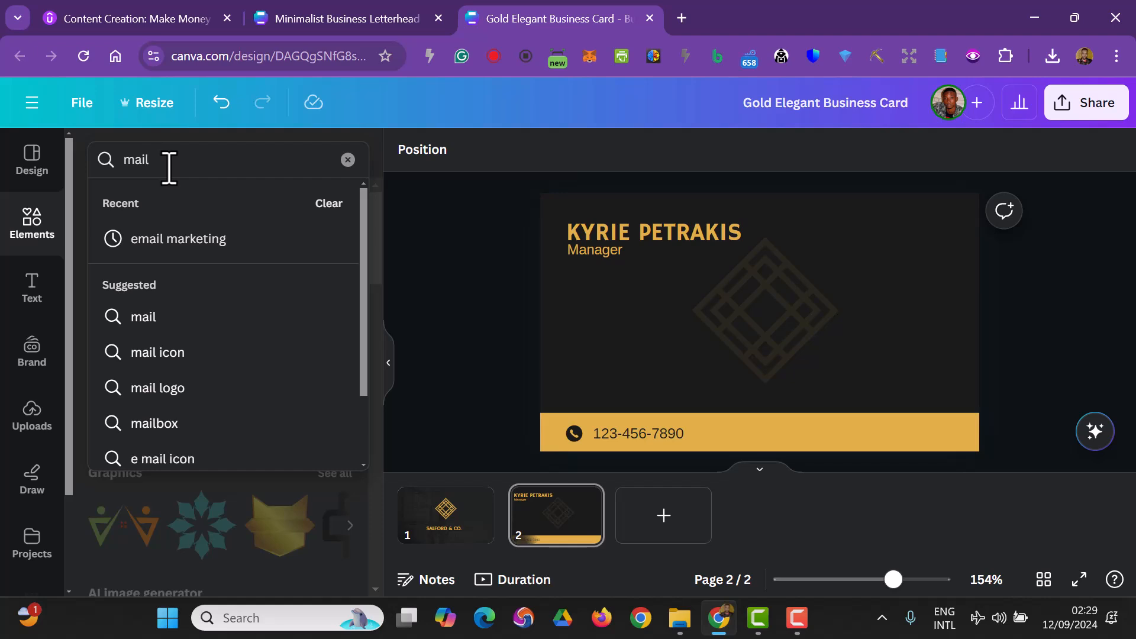
pyautogui.press('Return')
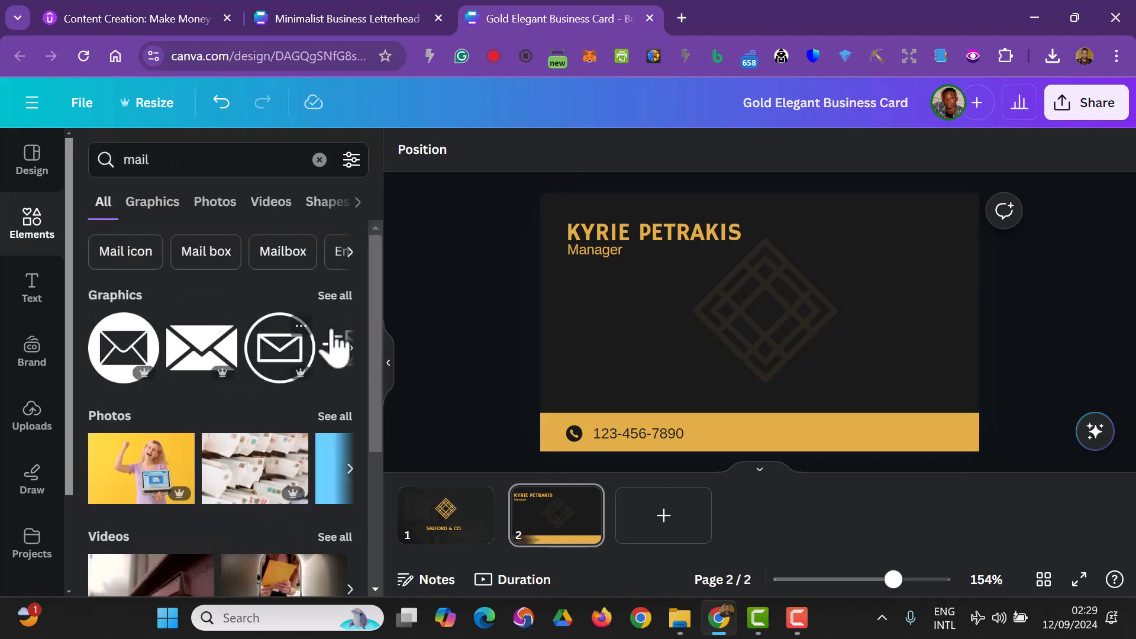
pyautogui.click(335, 297)
pyautogui.scroll(-2, 307, 366)
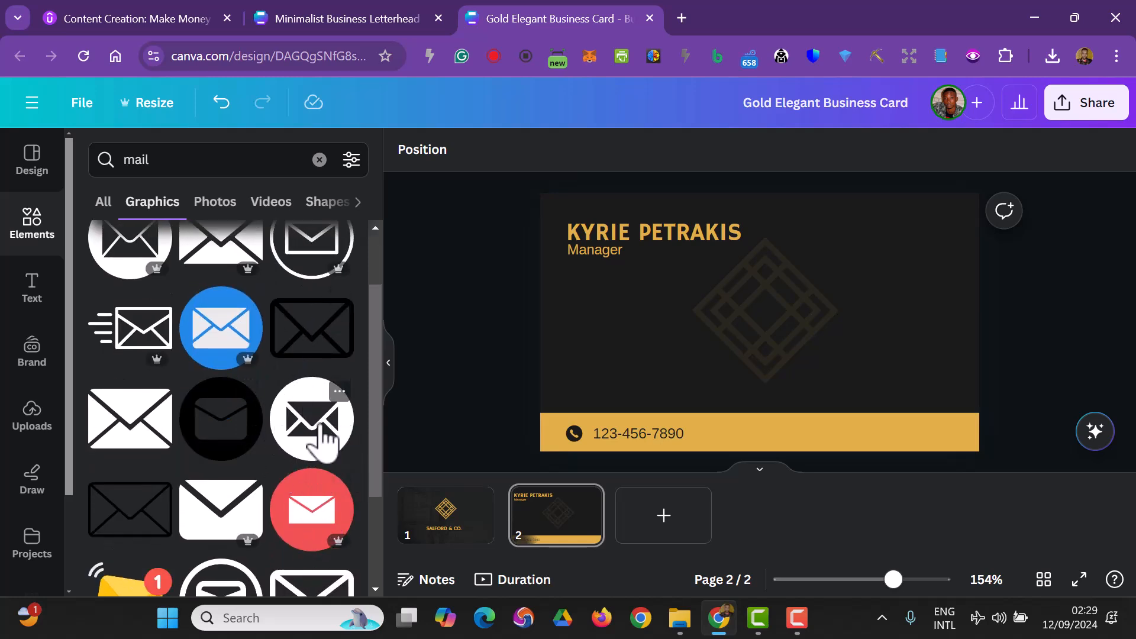
pyautogui.click(324, 438)
pyautogui.moveTo(759, 411); pyautogui.dragTo(738, 431)
pyautogui.moveTo(732, 421); pyautogui.dragTo(717, 432)
pyautogui.click(566, 152)
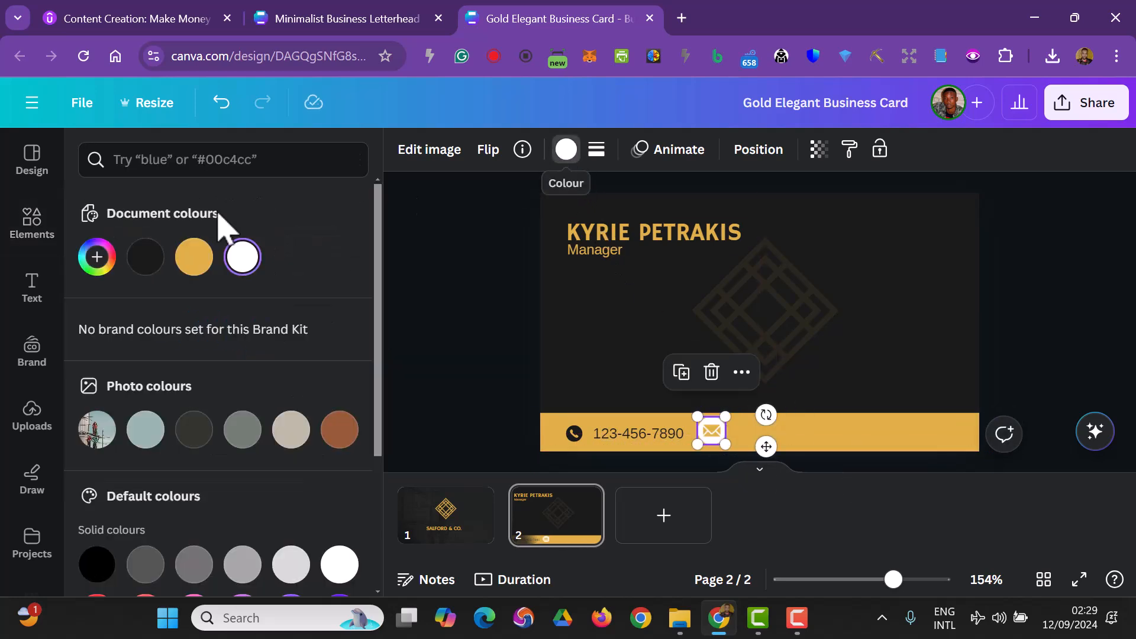
pyautogui.click(146, 257)
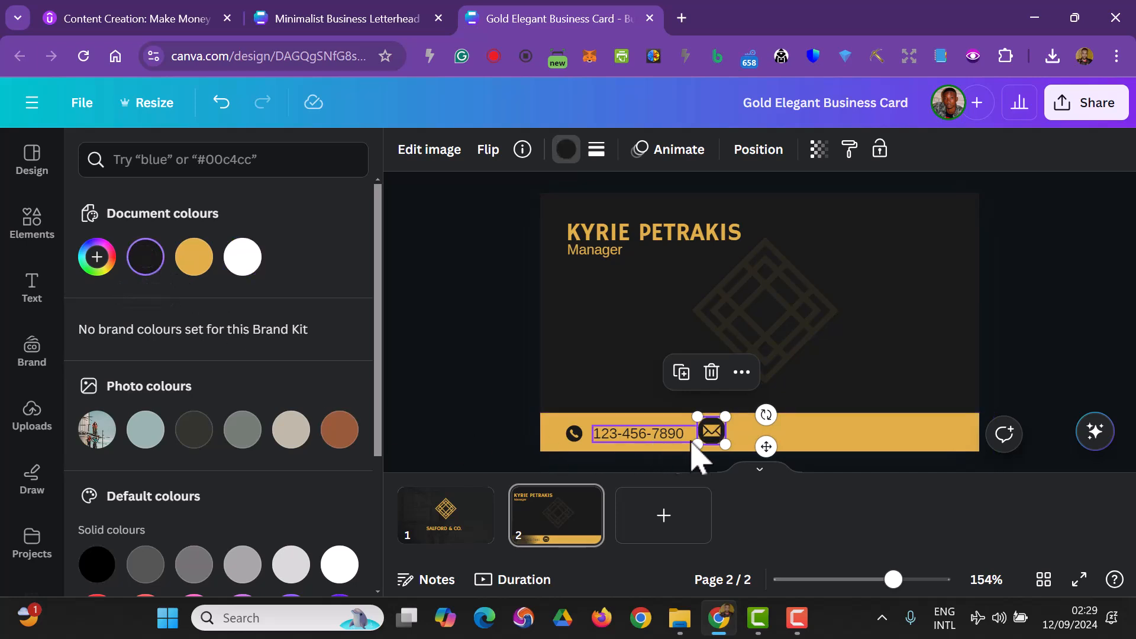
# - Nudge the envelope icon into line beside the phone number on the gold band
pyautogui.moveTo(726, 444); pyautogui.dragTo(717, 434)
pyautogui.click(573, 432)
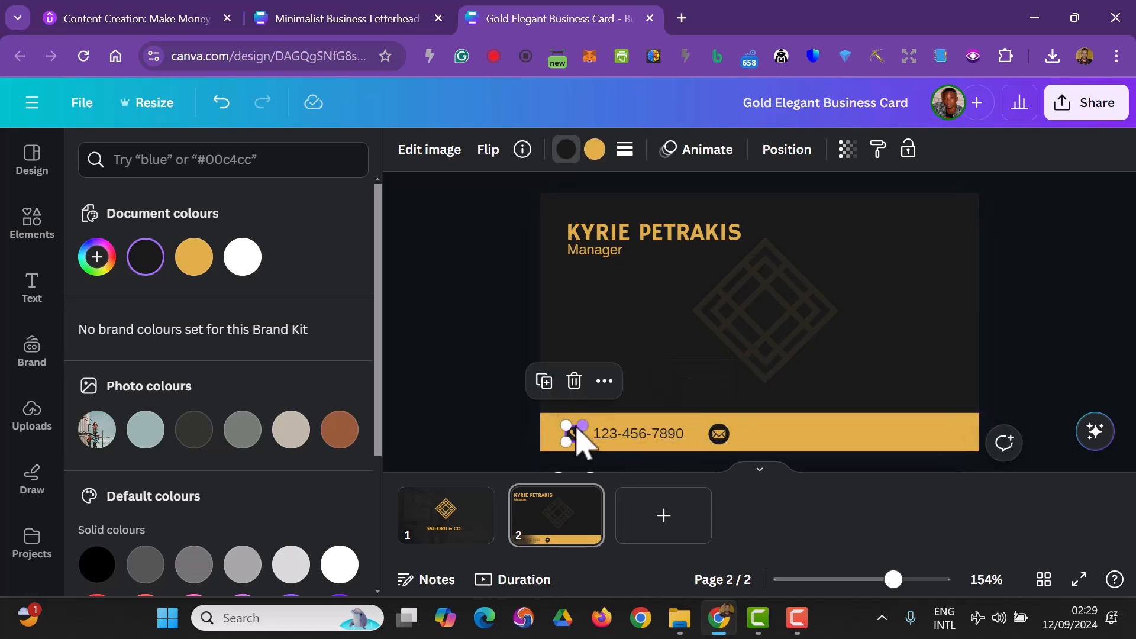
pyautogui.click(724, 441)
pyautogui.moveTo(729, 444); pyautogui.dragTo(728, 444)
pyautogui.click(460, 389)
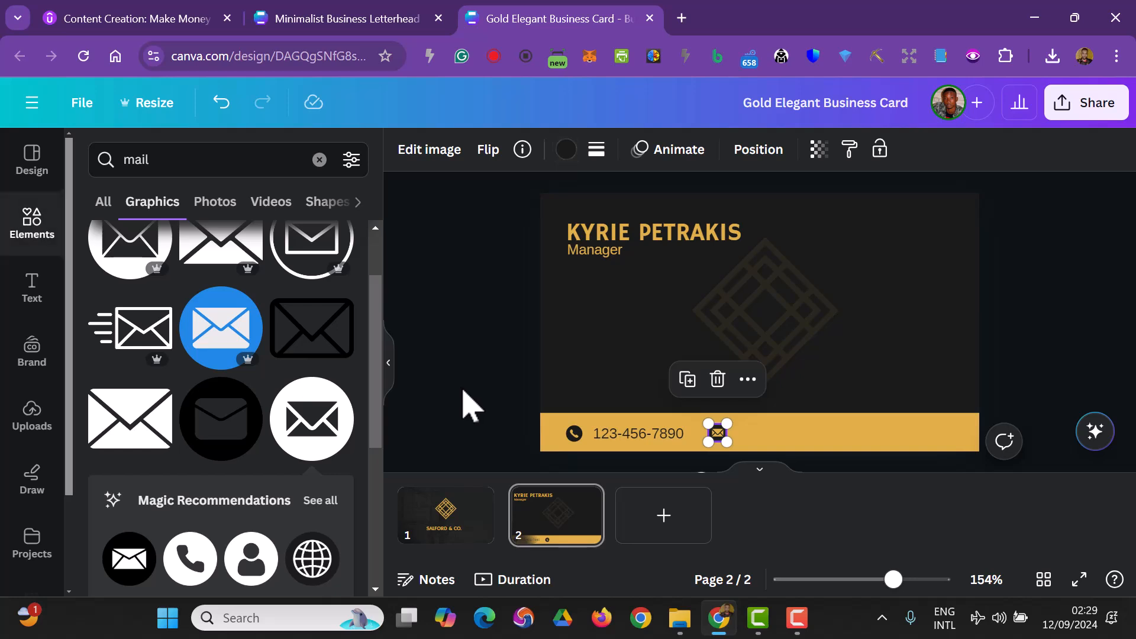
pyautogui.click(464, 390)
# - Duplicate the phone number text and move the copy beside the envelope icon
pyautogui.click(618, 436)
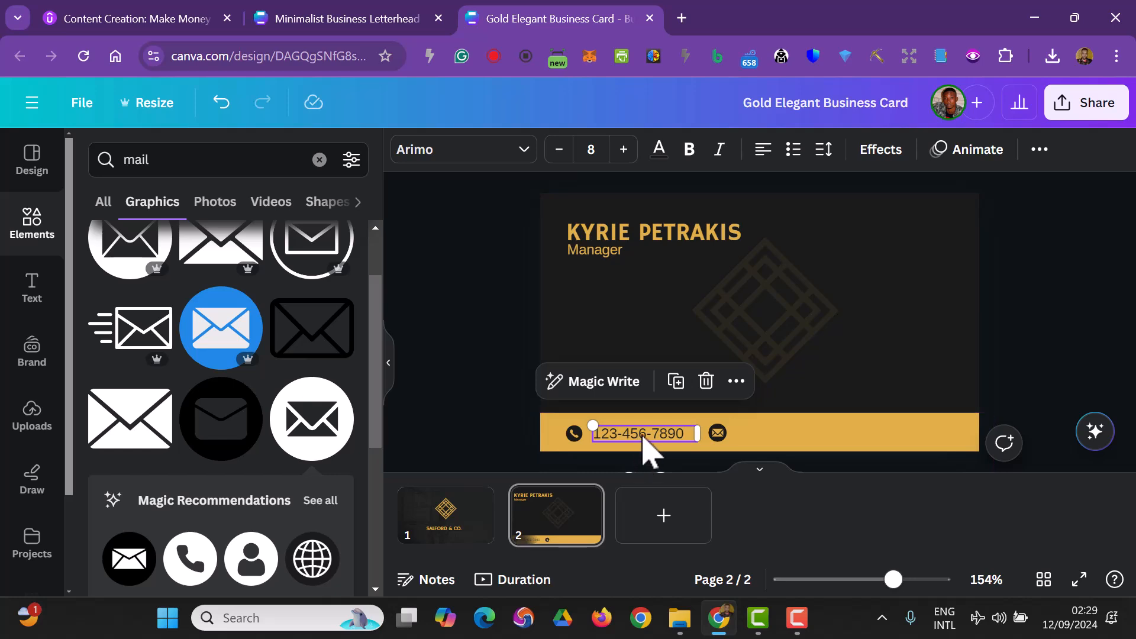
pyautogui.hotkey('ctrl', 'd')
pyautogui.moveTo(655, 455); pyautogui.dragTo(776, 431)
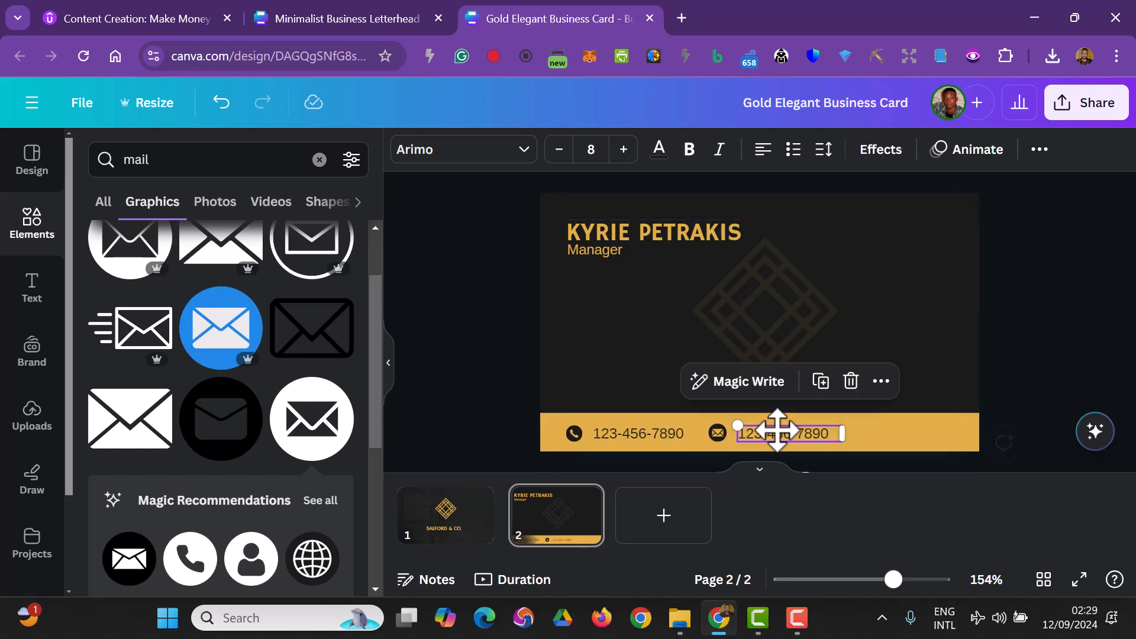
# - Replace the copied text with the manager's e-mail address and widen its text box to fit on one line
pyautogui.doubleClick(780, 435)
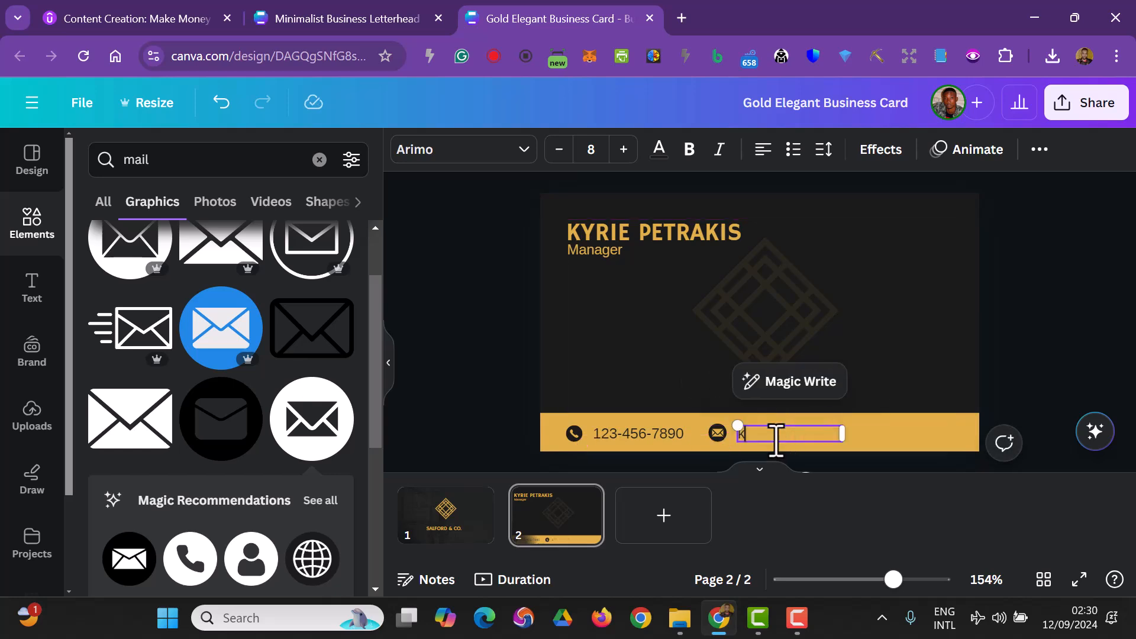
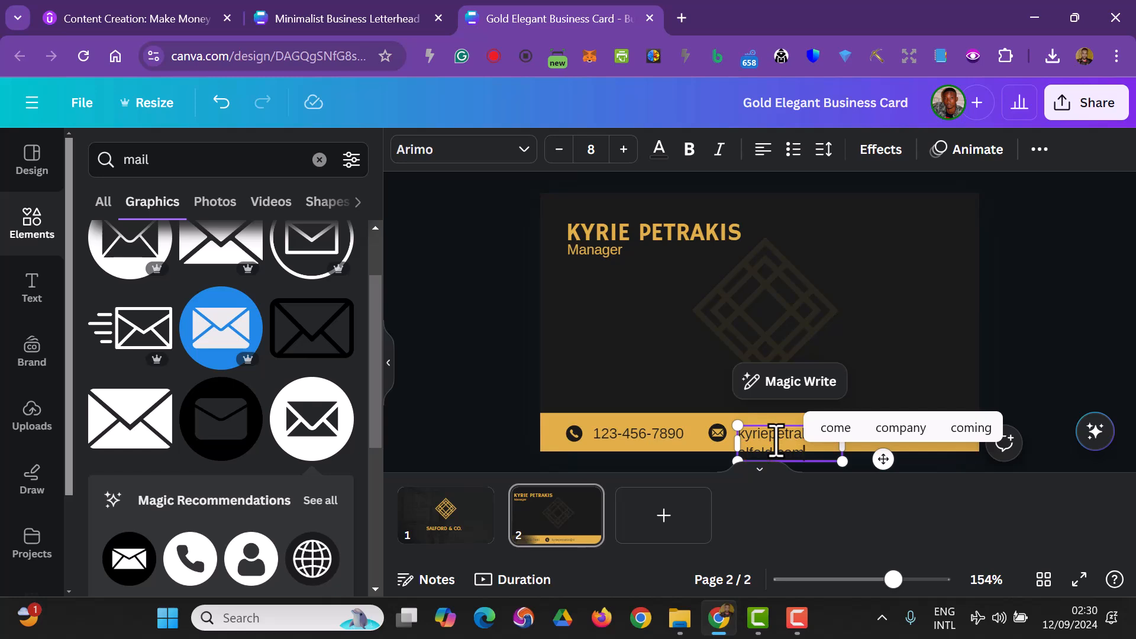
pyautogui.click(457, 375)
pyautogui.click(820, 448)
pyautogui.moveTo(844, 447); pyautogui.dragTo(943, 451)
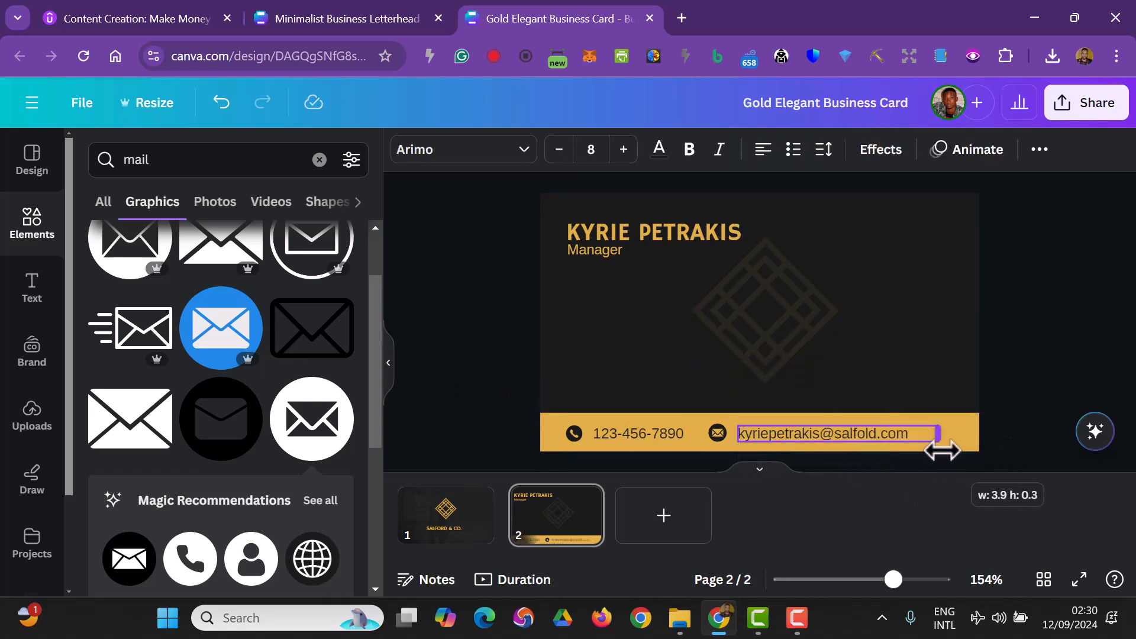
pyautogui.click(1038, 393)
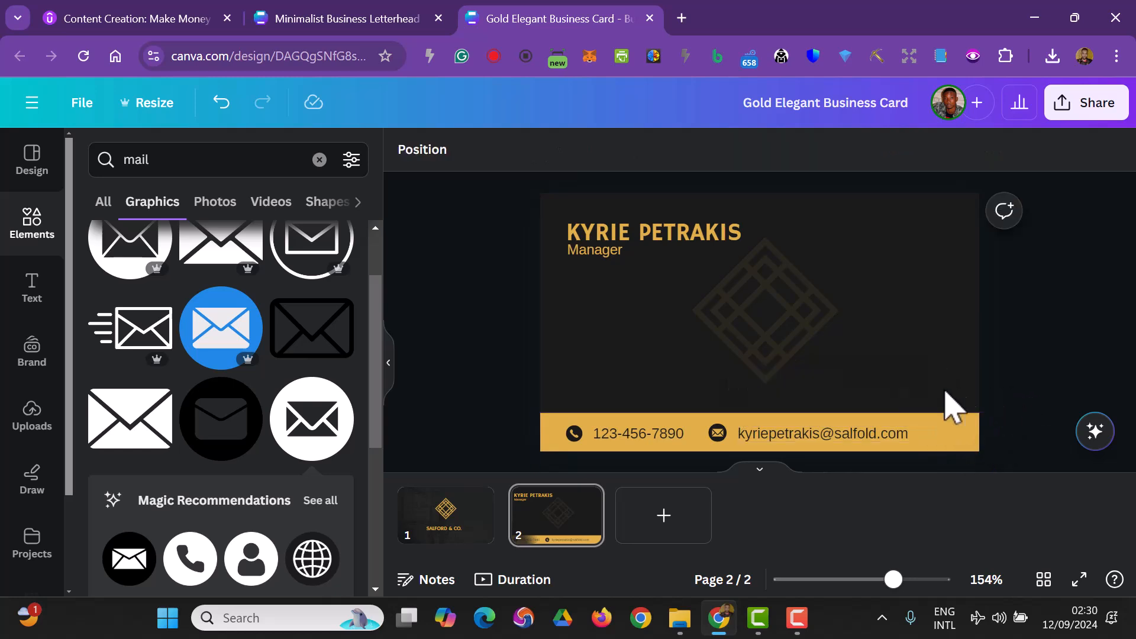
# - Download both pages of the business card as JPG files
pyautogui.click(466, 526)
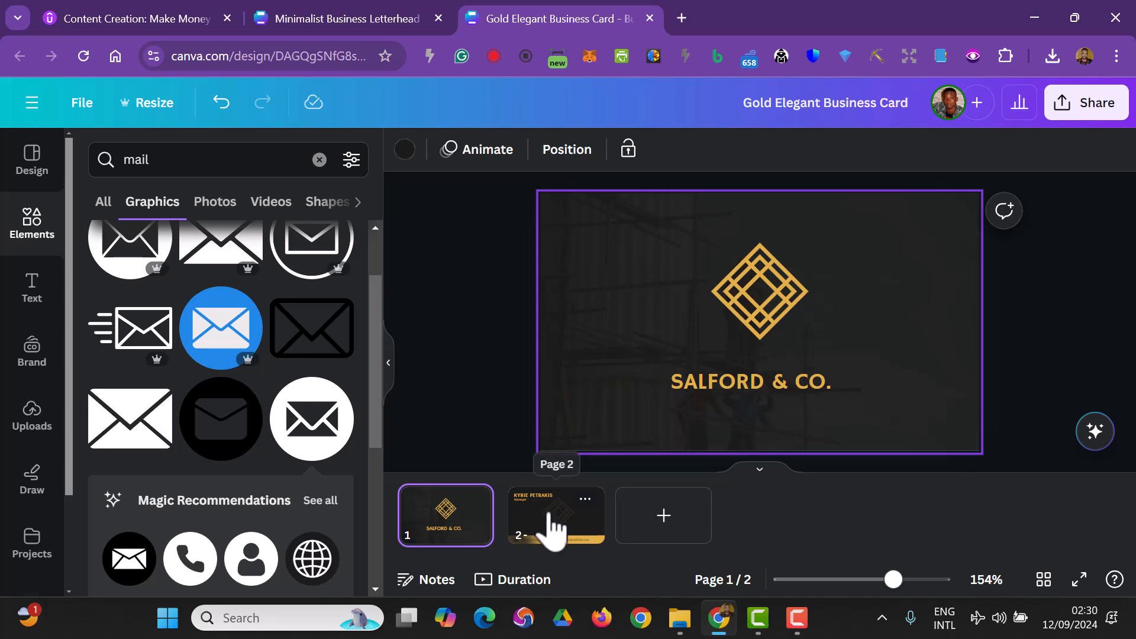
pyautogui.click(555, 532)
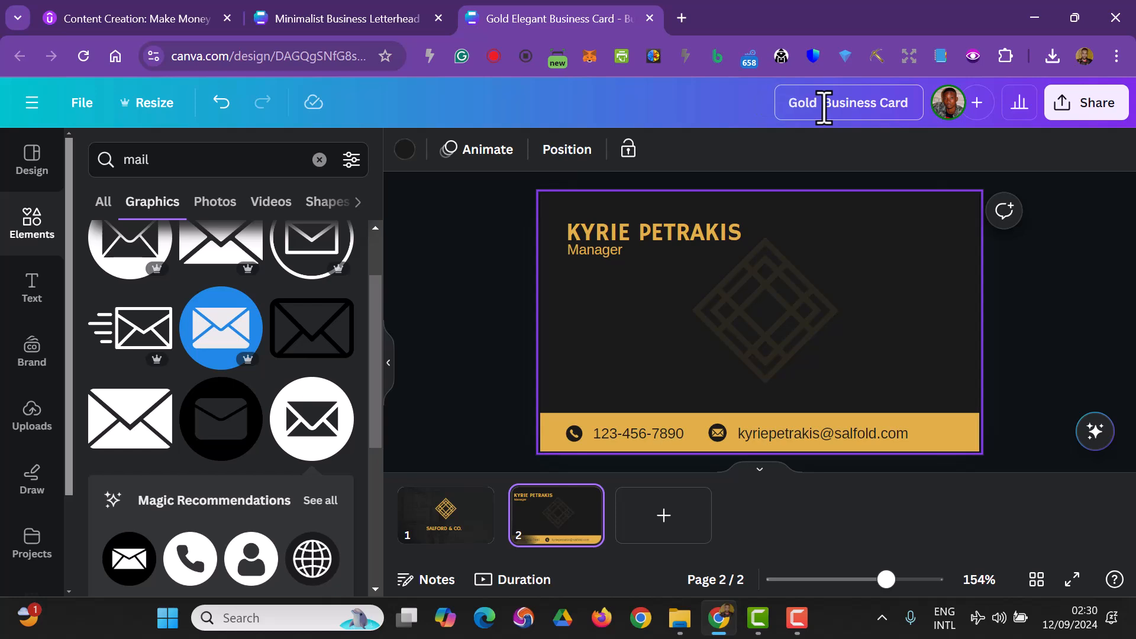
pyautogui.click(1061, 115)
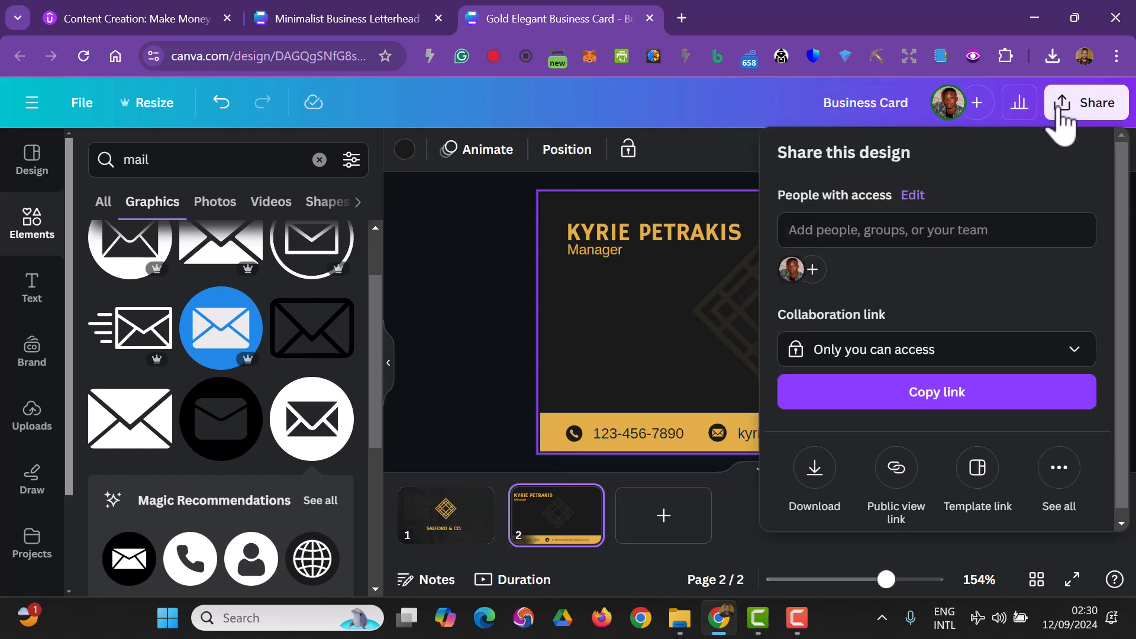
pyautogui.scroll(-1, 976, 273)
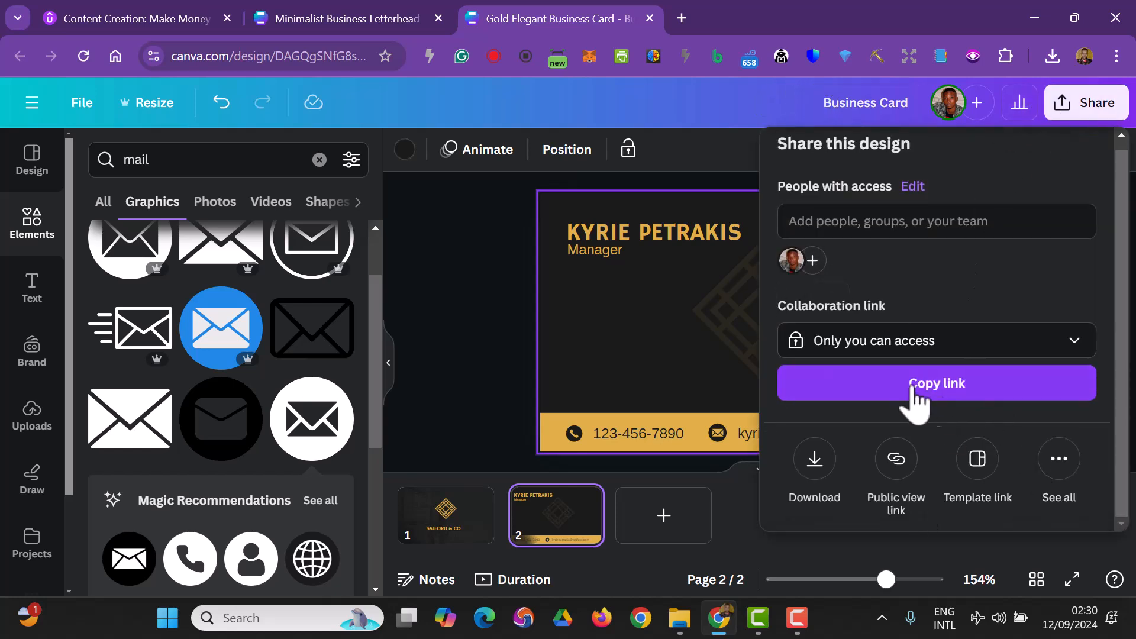
pyautogui.click(814, 473)
pyautogui.click(851, 237)
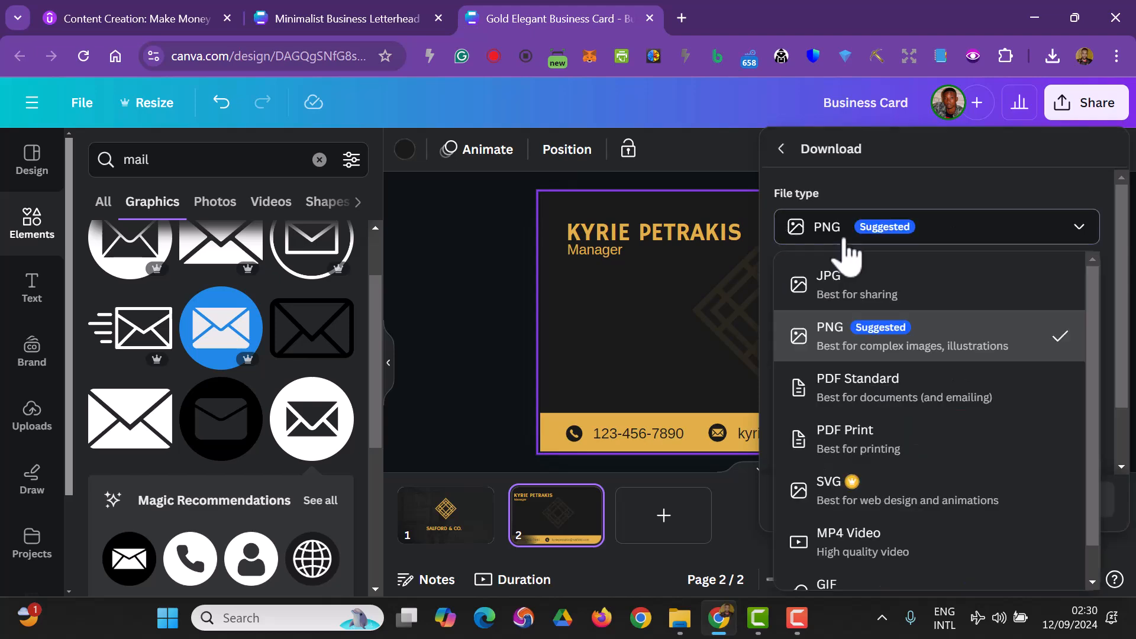
pyautogui.click(845, 239)
pyautogui.click(827, 227)
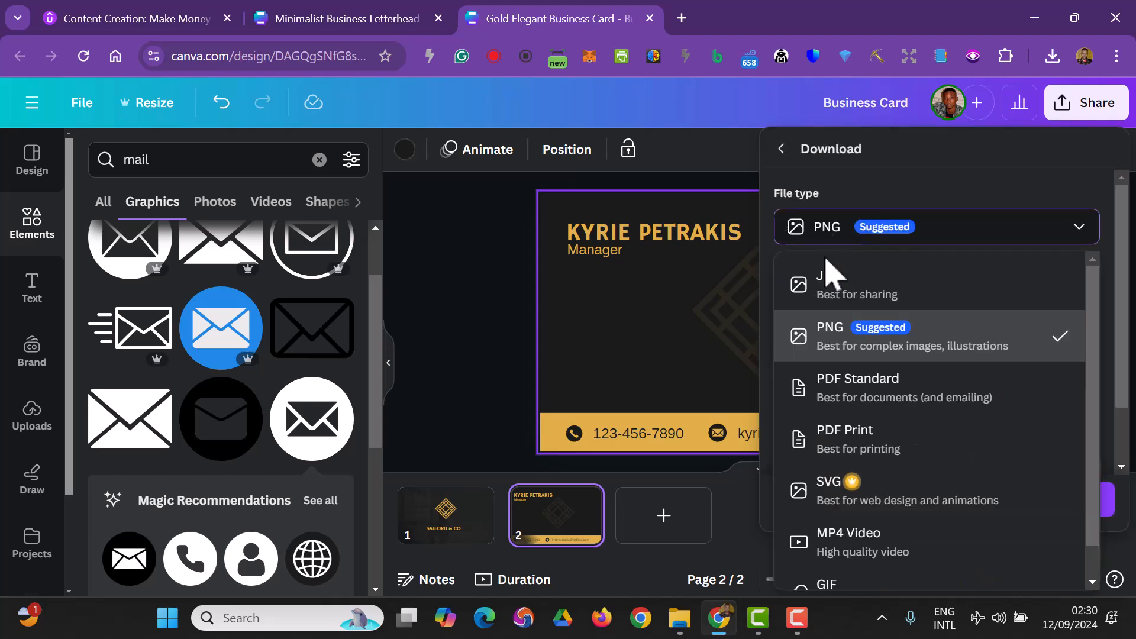
pyautogui.click(828, 292)
pyautogui.click(928, 499)
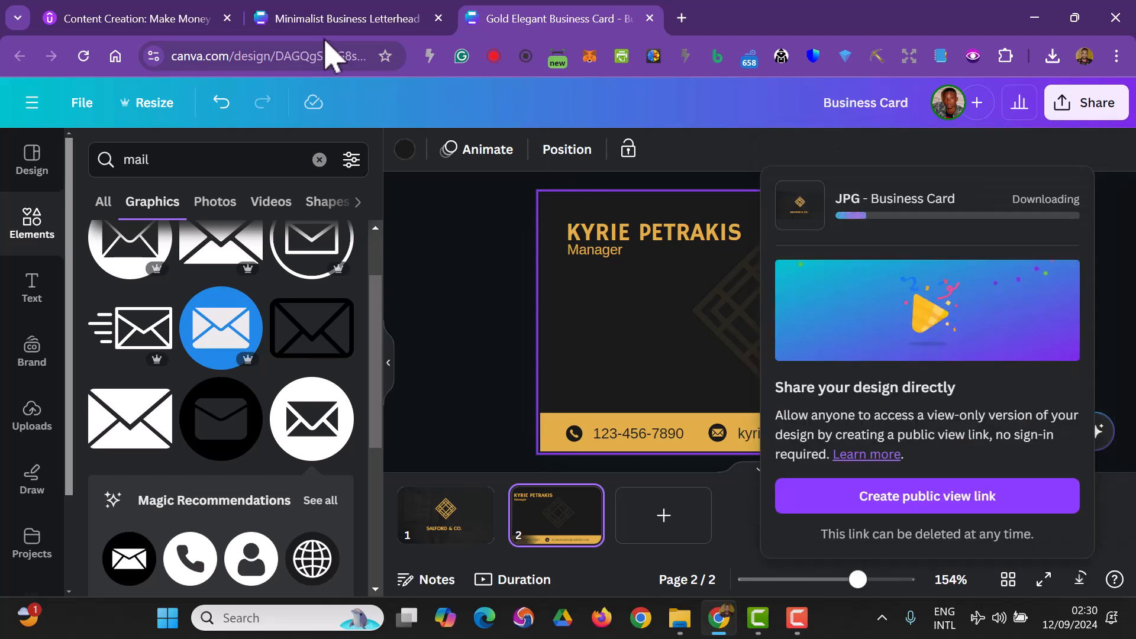
# - Extract the downloaded _Business Card zip folder in Downloads
pyautogui.click(344, 18)
pyautogui.click(681, 628)
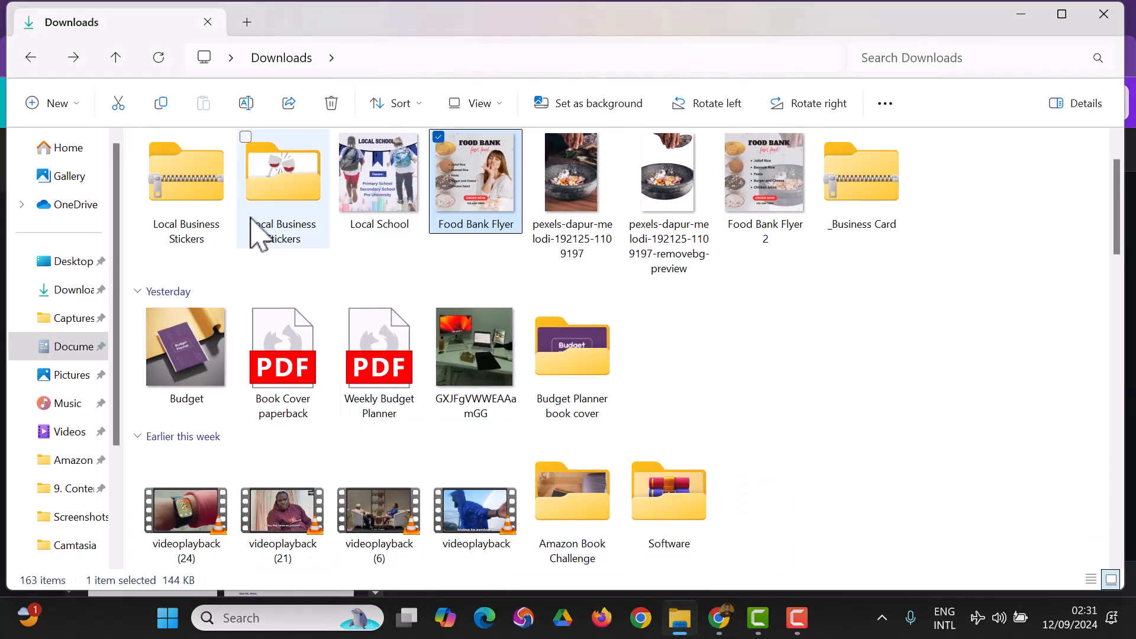
pyautogui.click(850, 204)
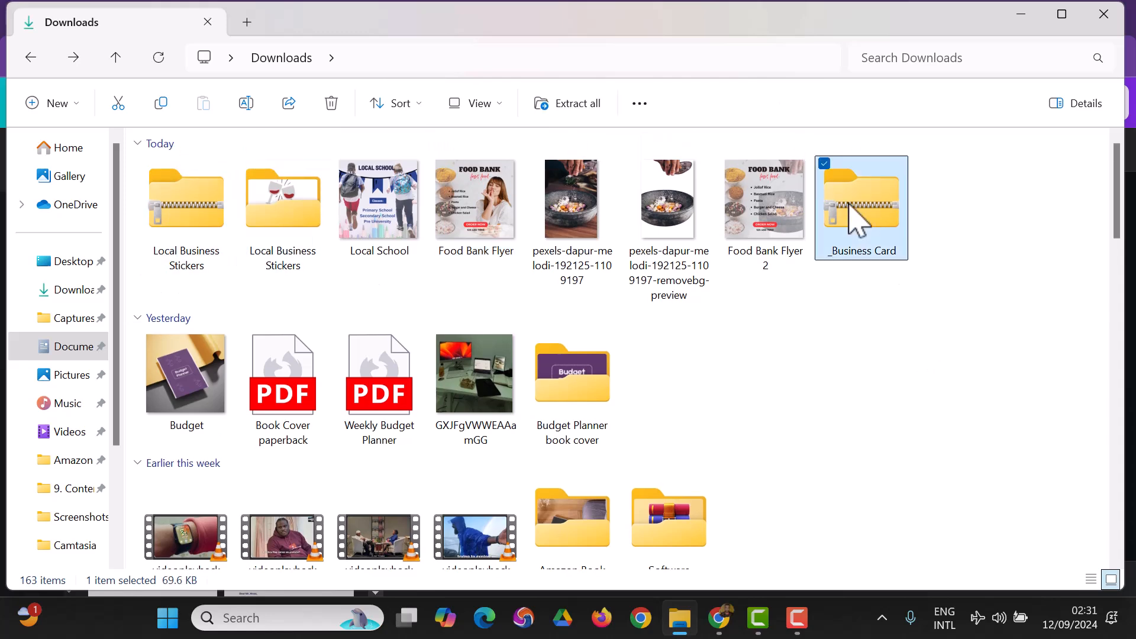
pyautogui.rightClick(856, 219)
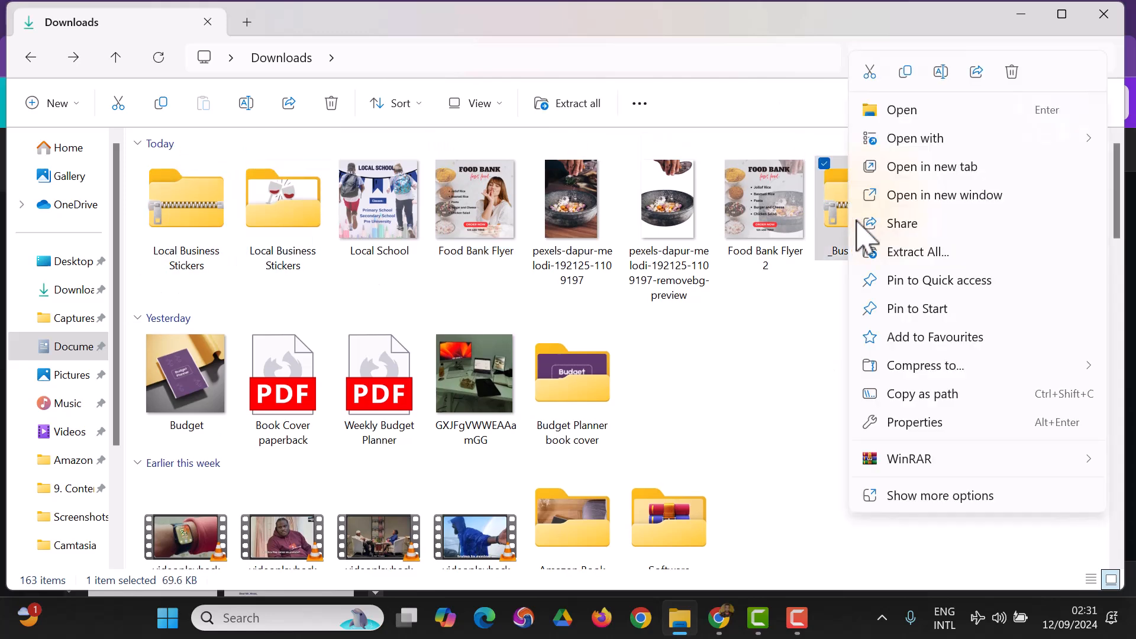
pyautogui.click(898, 251)
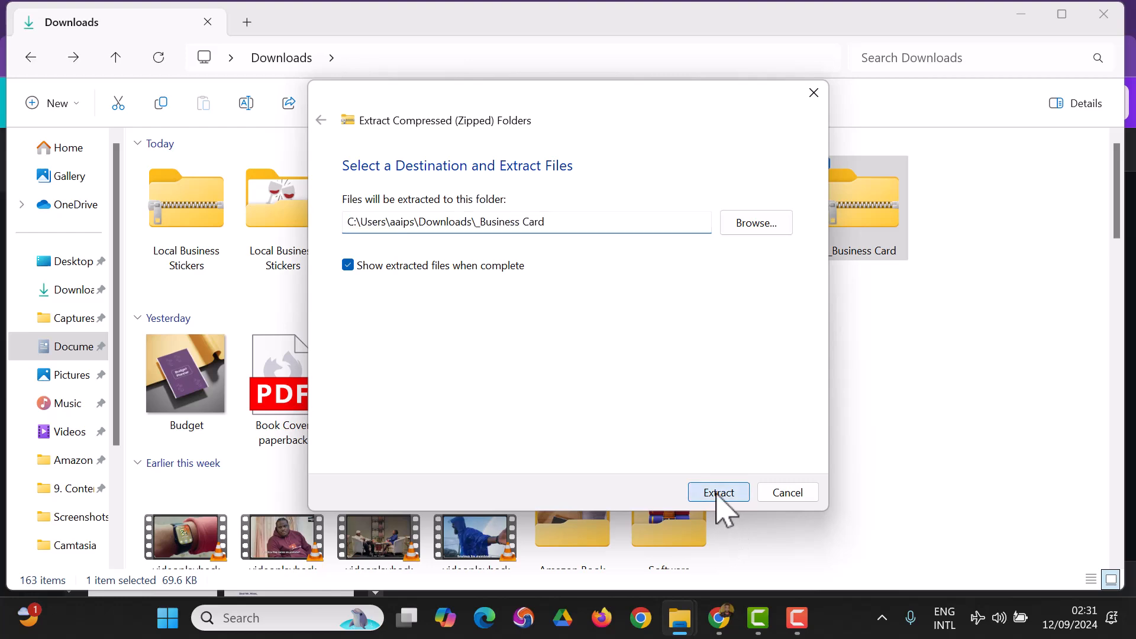
pyautogui.click(718, 494)
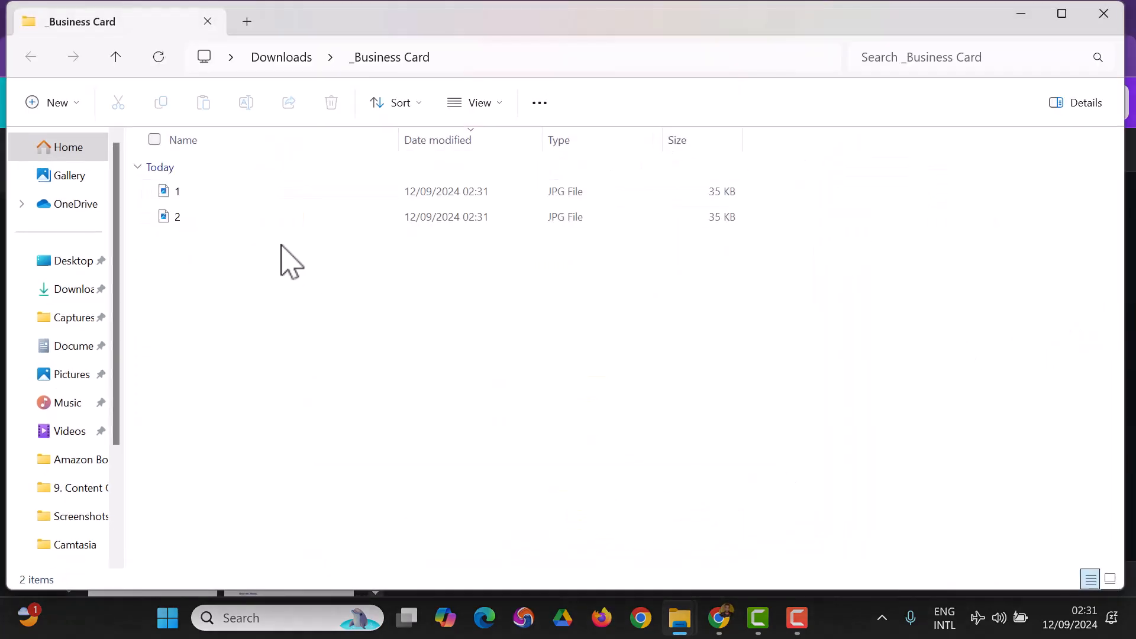
# - Open each extracted card image to check it, then close the viewer
pyautogui.click(163, 195)
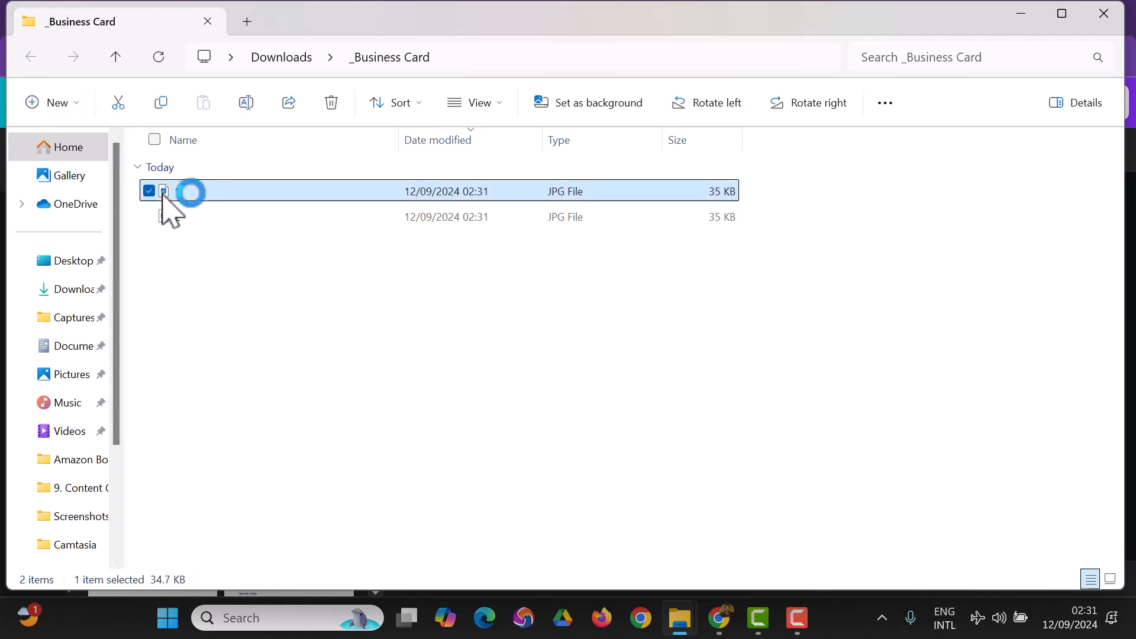
pyautogui.doubleClick(163, 194)
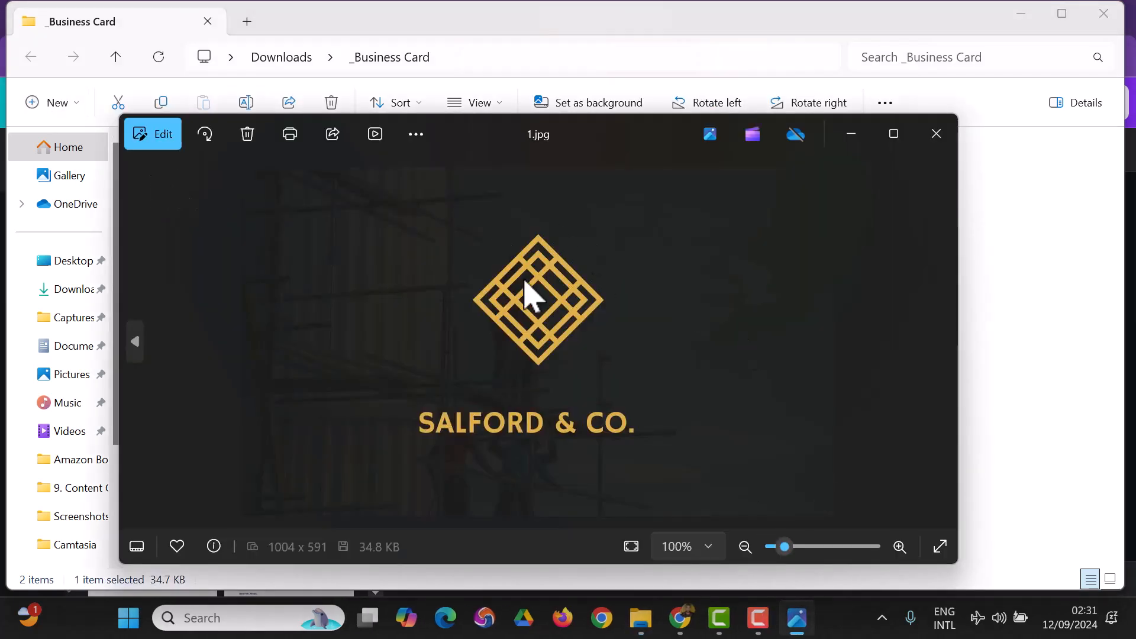
pyautogui.click(936, 134)
pyautogui.doubleClick(307, 215)
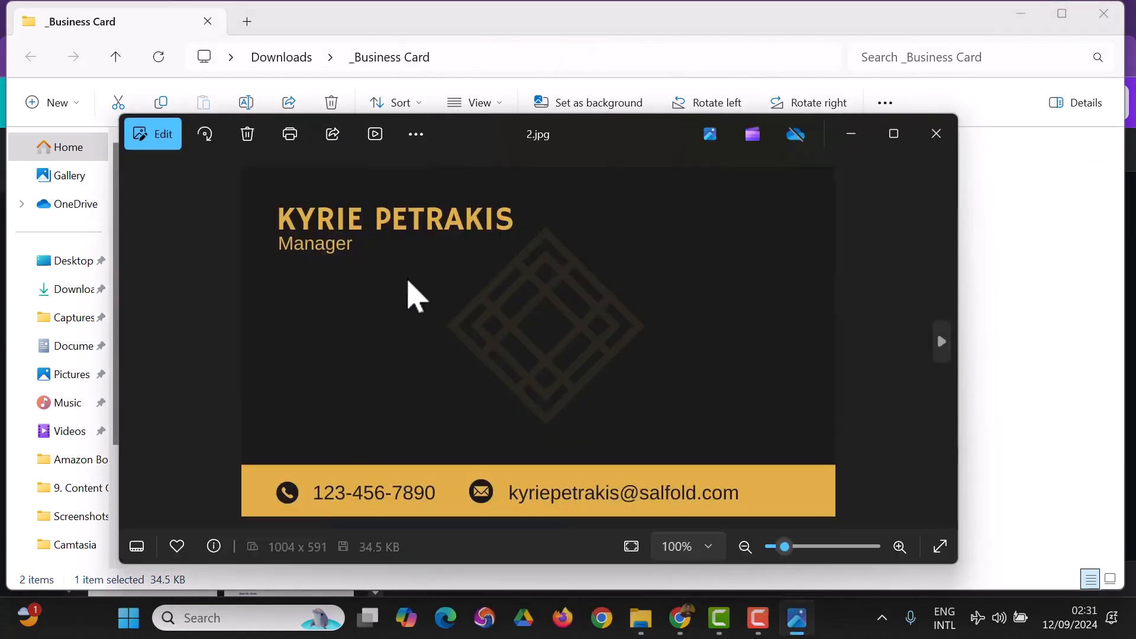
pyautogui.click(936, 133)
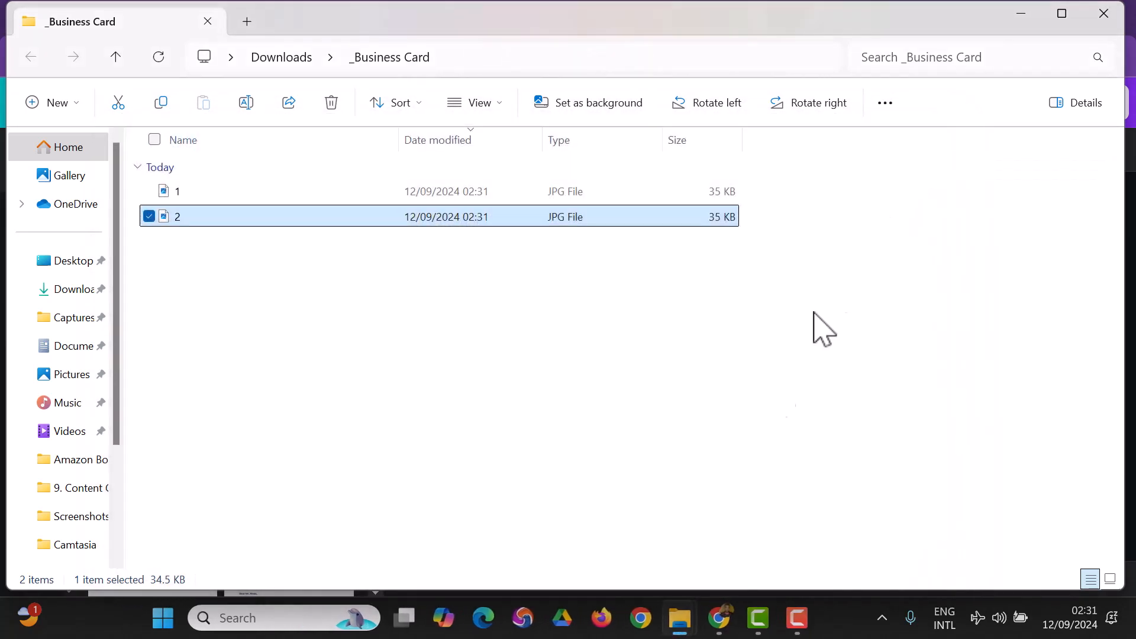
# - Upload both extracted business card images into the Minimalist Business Letterhead design
pyautogui.moveTo(799, 620)
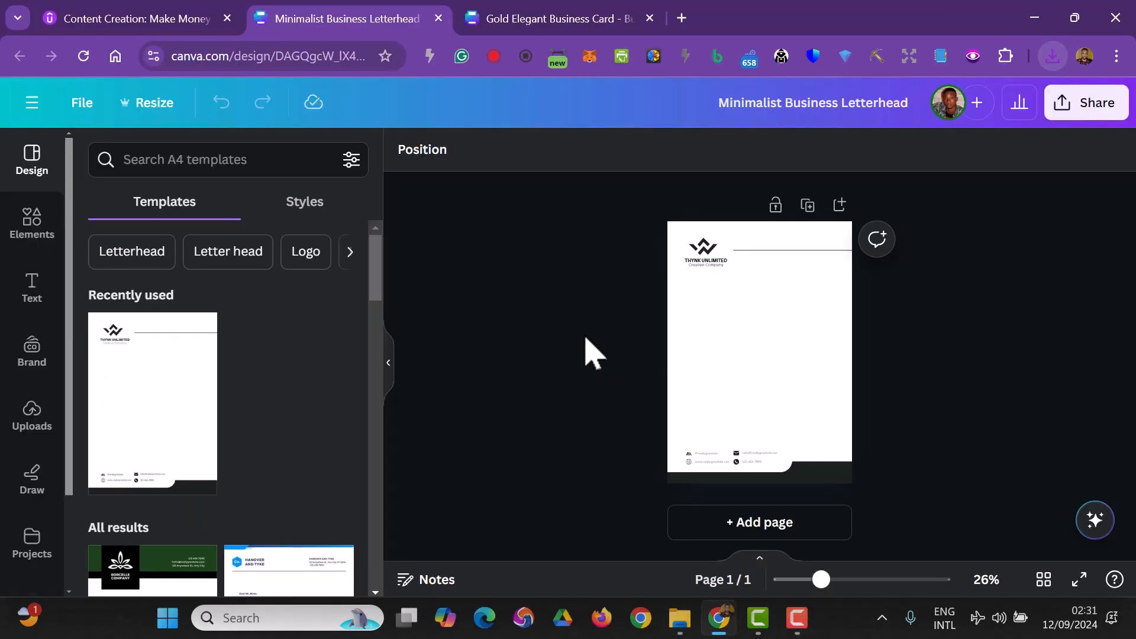
pyautogui.moveTo(827, 581); pyautogui.dragTo(848, 586)
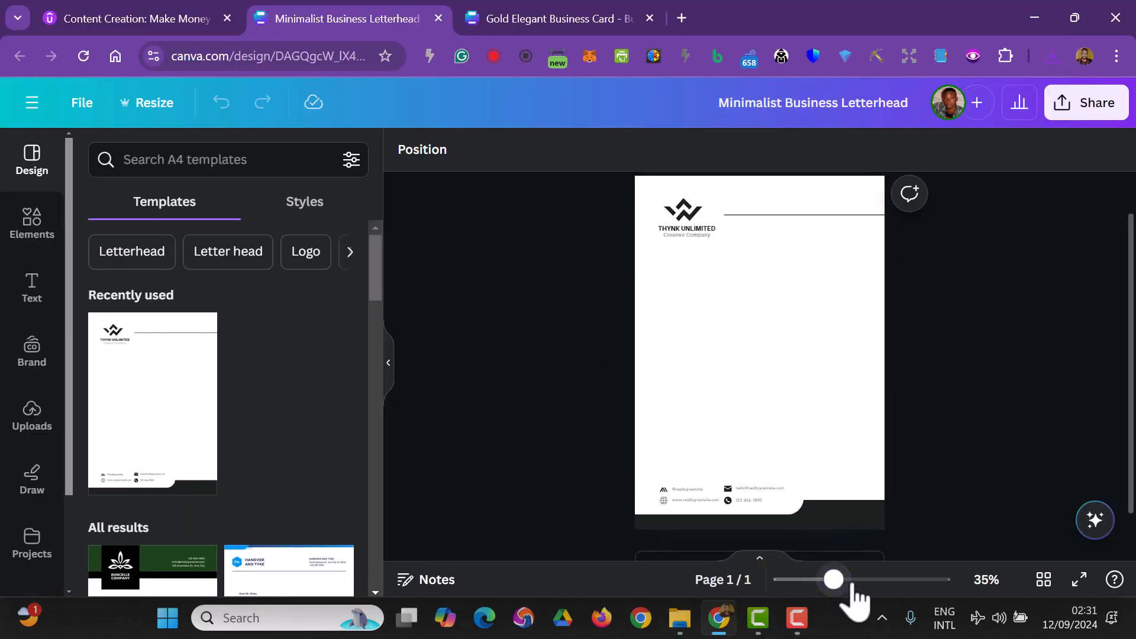
pyautogui.click(599, 22)
pyautogui.click(361, 23)
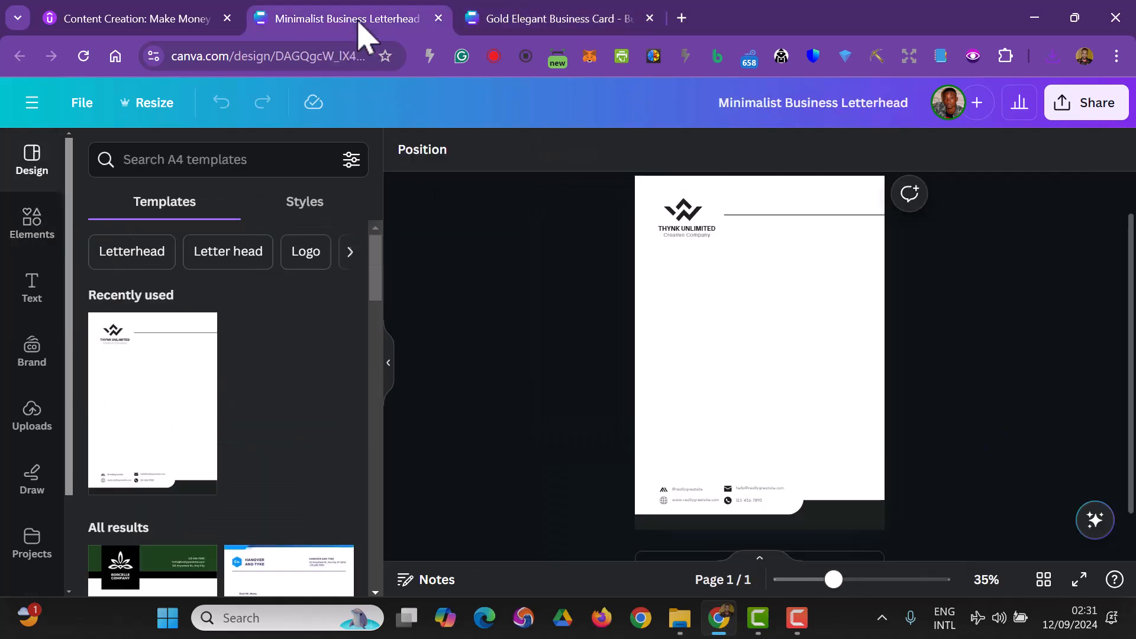
pyautogui.moveTo(681, 621)
pyautogui.click(591, 517)
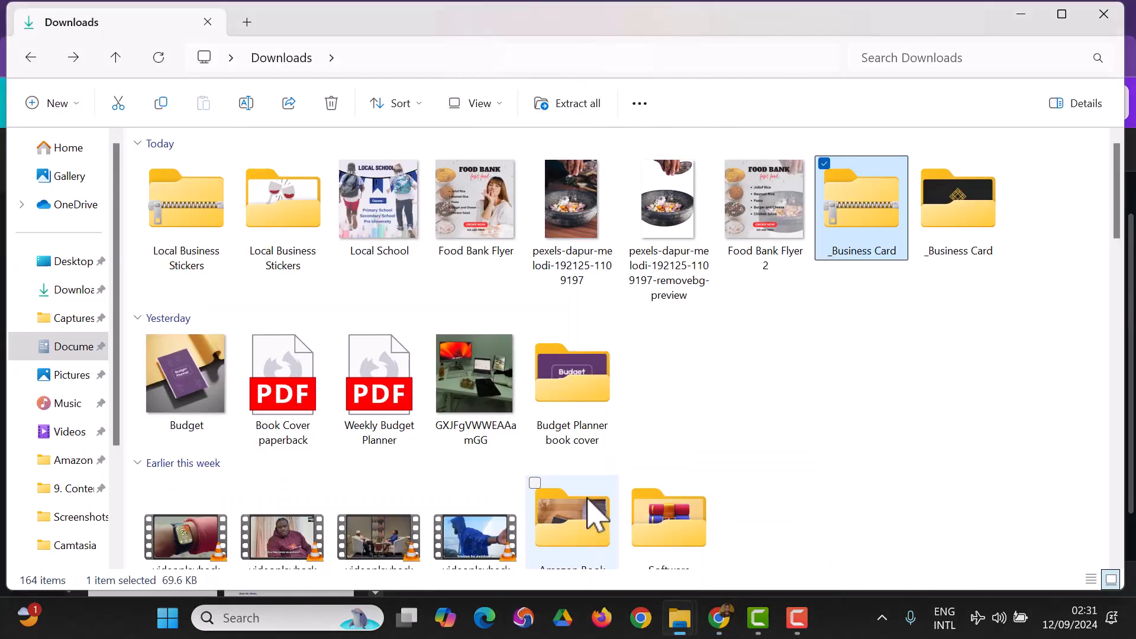
pyautogui.doubleClick(963, 244)
pyautogui.moveTo(620, 271); pyautogui.dragTo(172, 310)
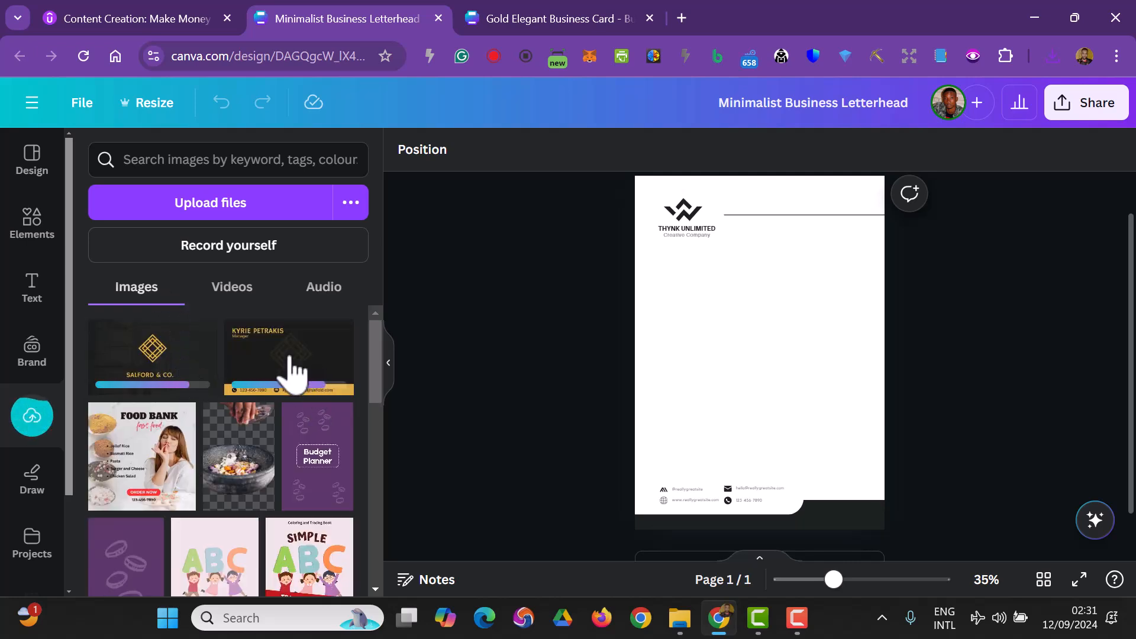
# - Place the back-side card image on the letterhead page and position it mid-page
pyautogui.click(291, 370)
pyautogui.click(768, 413)
pyautogui.click(797, 391)
pyautogui.moveTo(836, 398); pyautogui.dragTo(807, 388)
pyautogui.click(992, 421)
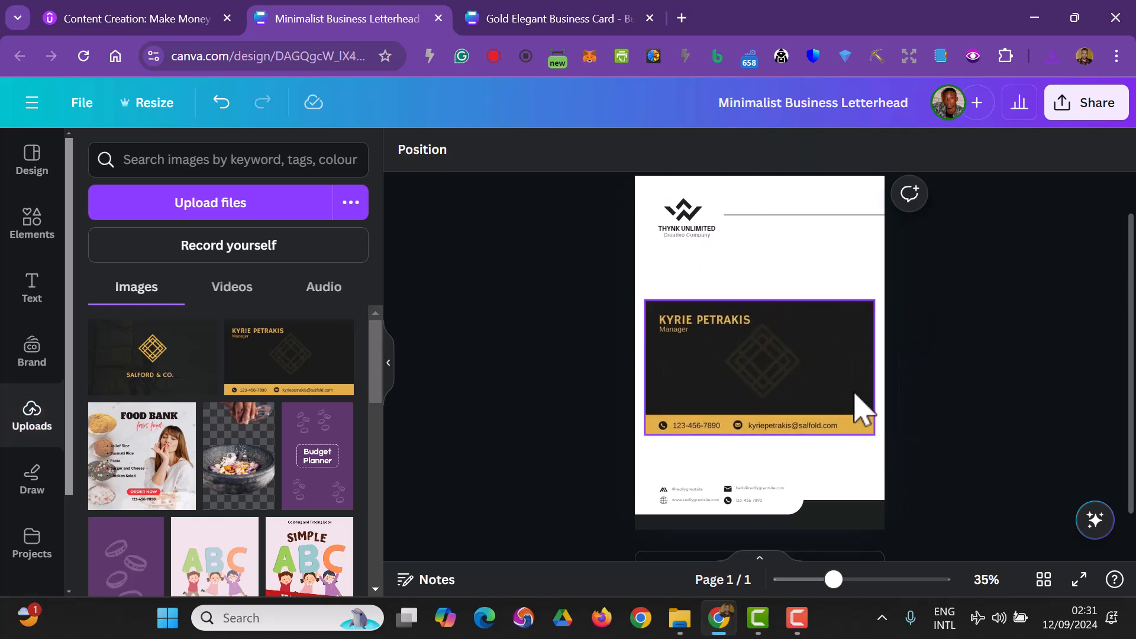
# - Recolour the letterhead's bottom band with the dark colour from the card photo
pyautogui.click(843, 525)
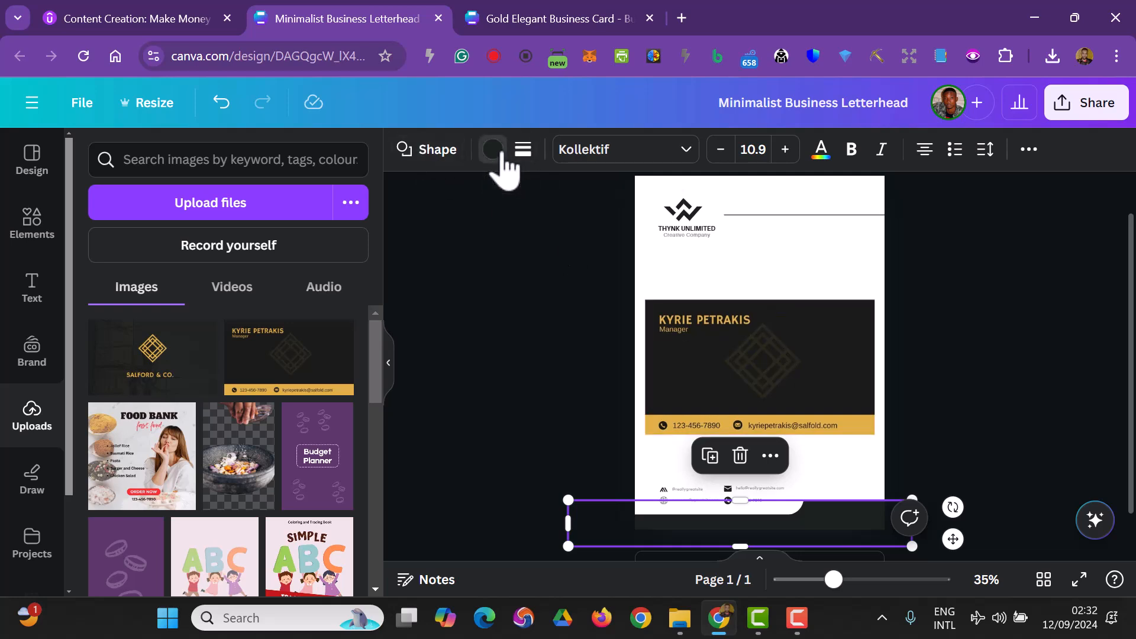
pyautogui.click(497, 152)
pyautogui.scroll(-2, 178, 361)
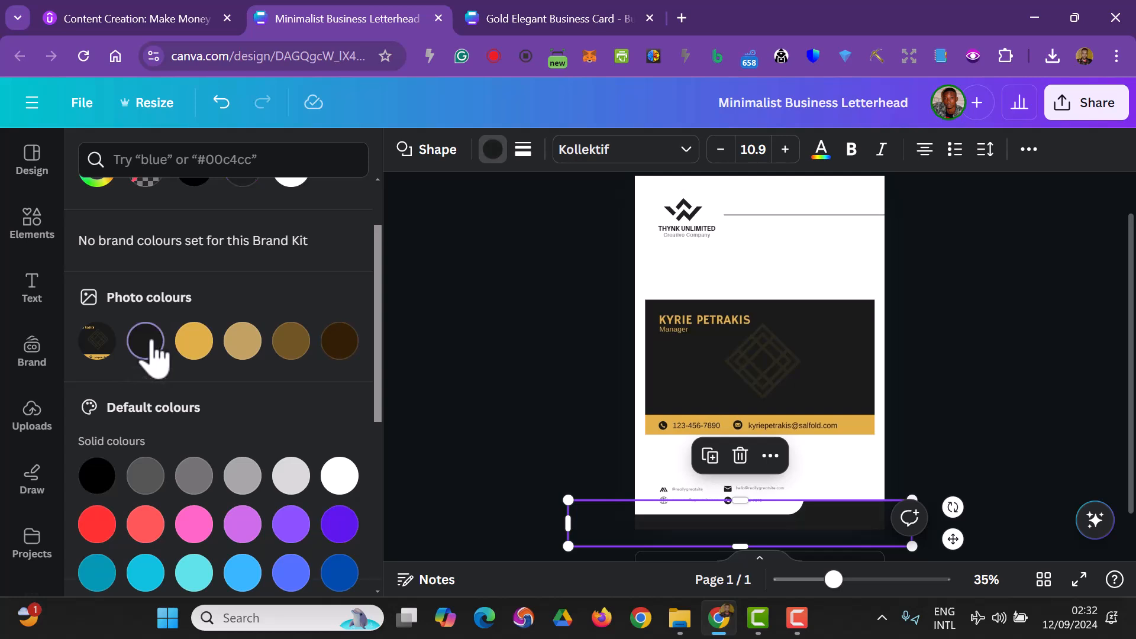
pyautogui.click(148, 347)
pyautogui.click(213, 569)
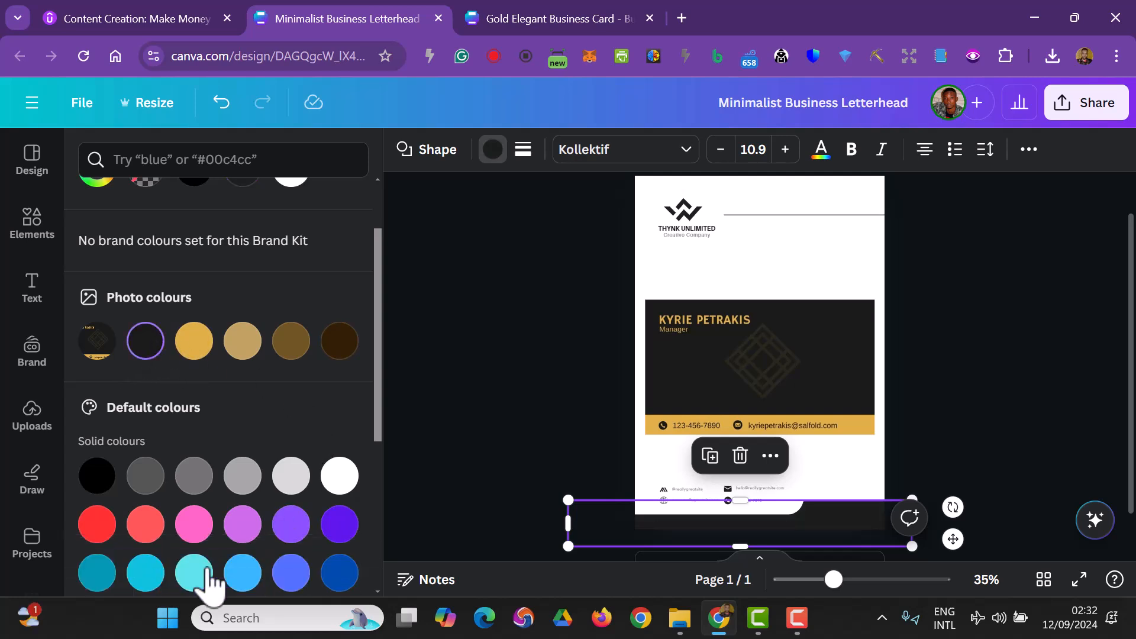
pyautogui.click(1001, 388)
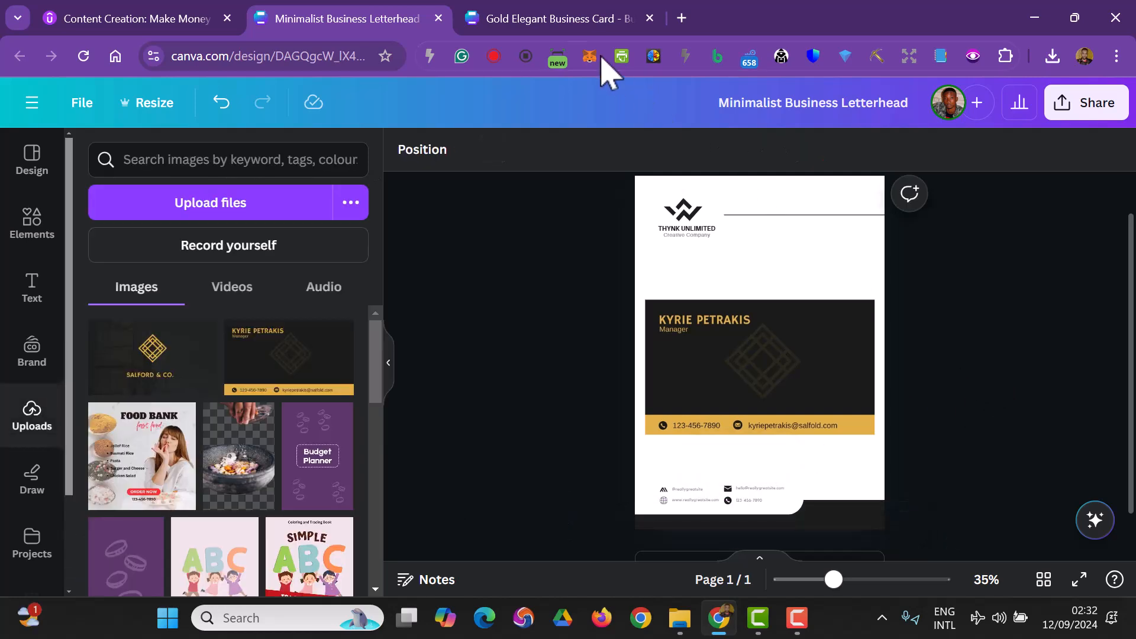
# - Return to the Gold Elegant Business Card design
pyautogui.click(533, 16)
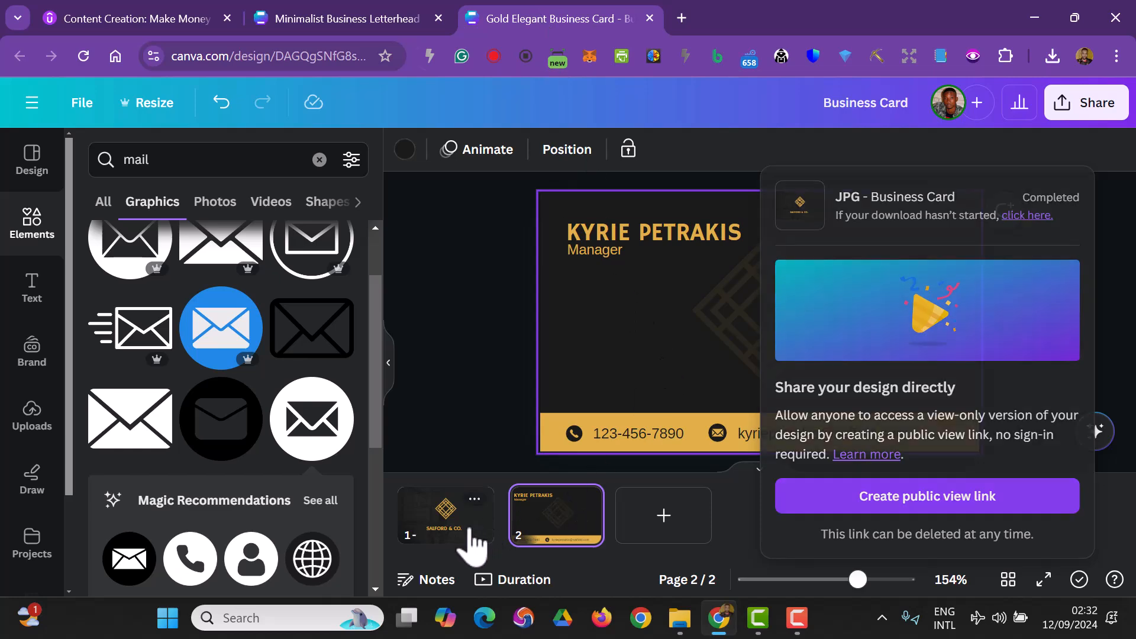
# - Copy the gold diamond logo from the front page of the business card
pyautogui.click(464, 535)
pyautogui.click(773, 289)
pyautogui.rightClick(773, 288)
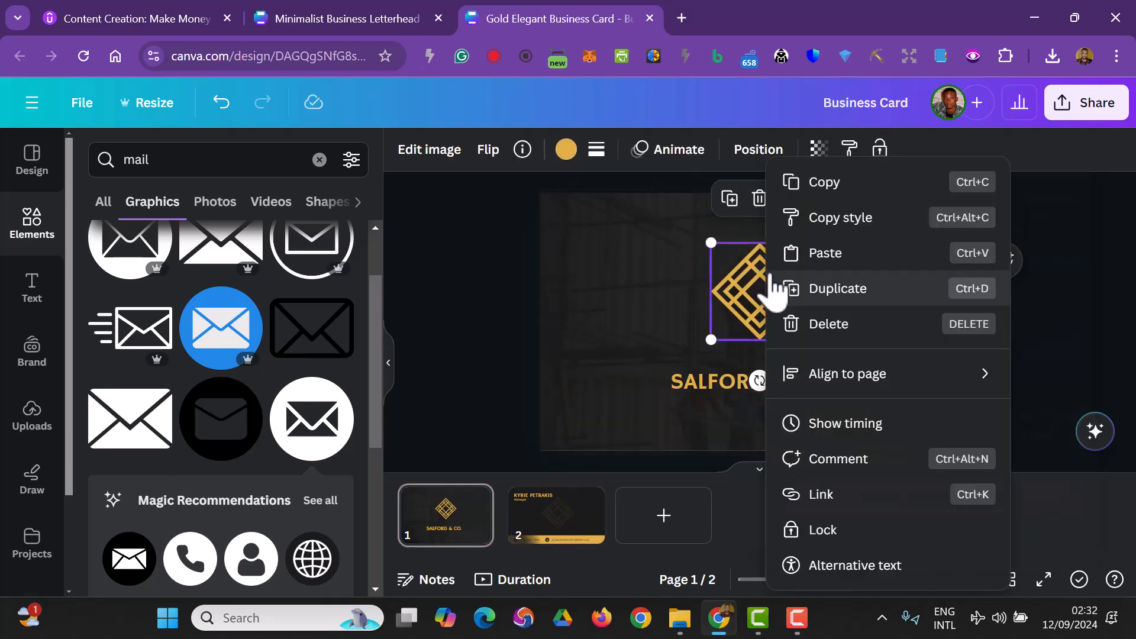
pyautogui.click(818, 181)
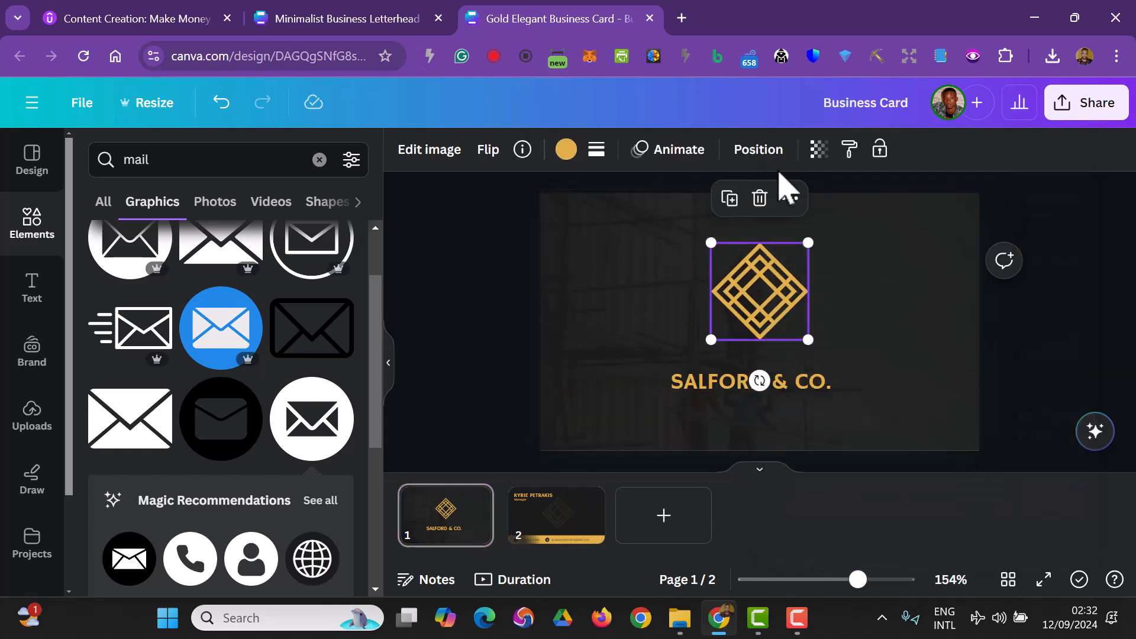
# - Paste the copied logo into the Minimalist Business Letterhead design
pyautogui.click(346, 18)
pyautogui.rightClick(780, 260)
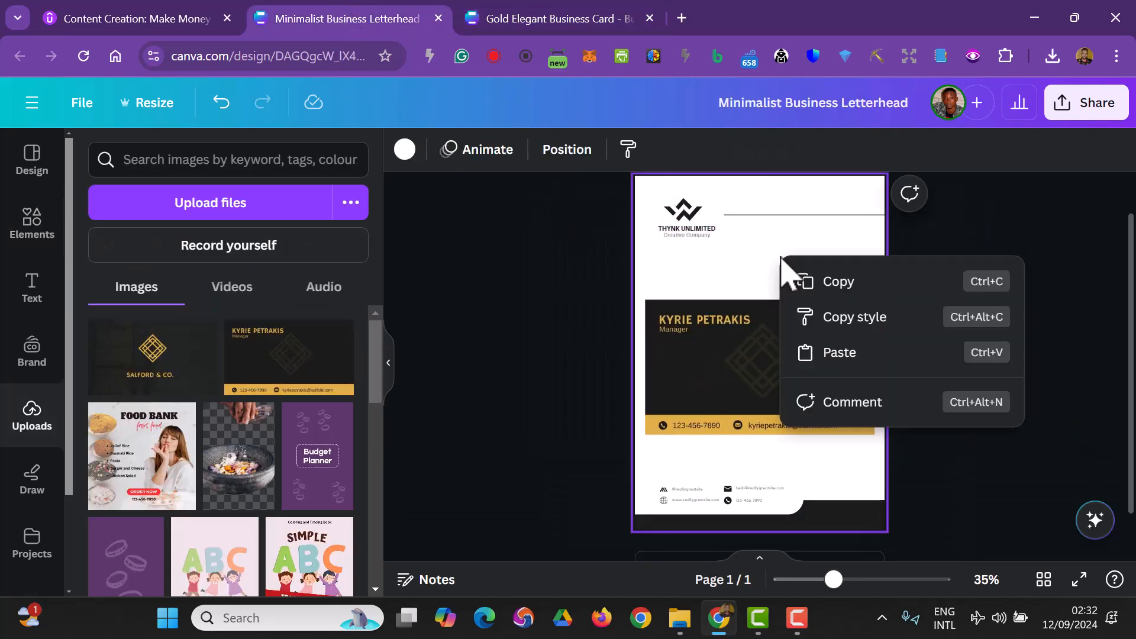
pyautogui.click(840, 353)
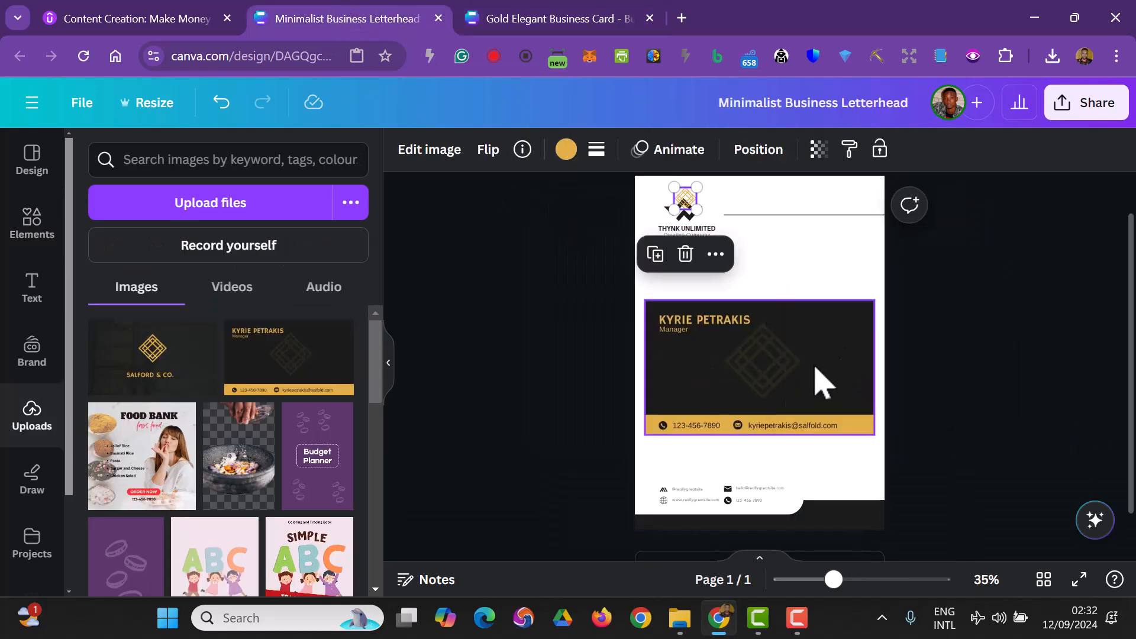
# - Delete the template's original logo icon and move the pasted diamond logo into its place
pyautogui.click(553, 317)
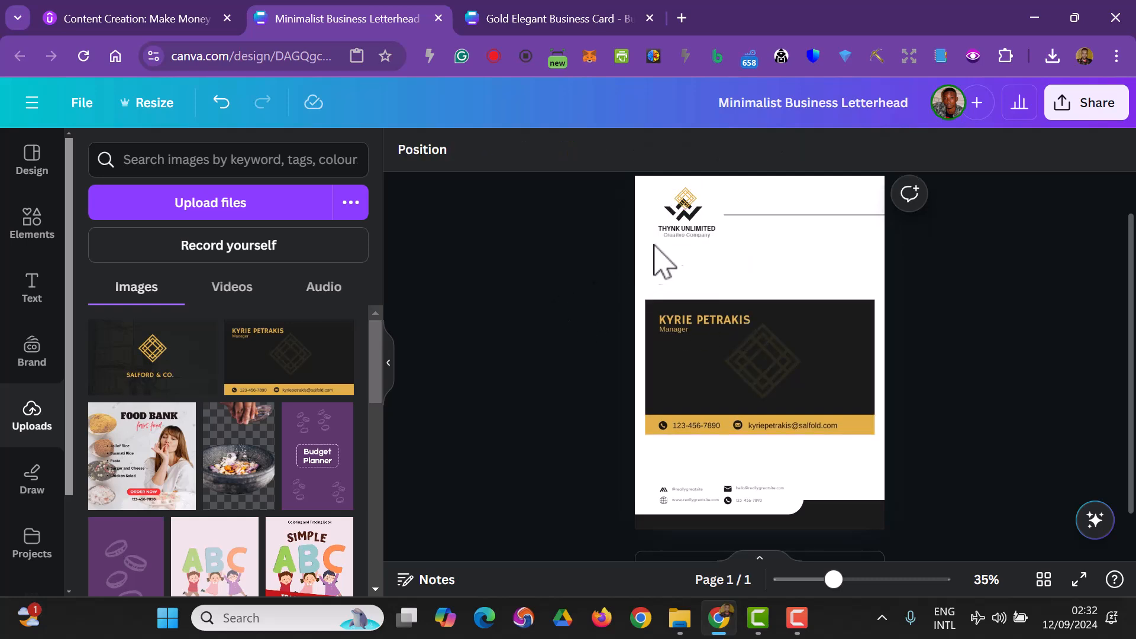
pyautogui.click(679, 222)
pyautogui.press('Delete')
pyautogui.click(682, 205)
pyautogui.moveTo(683, 205); pyautogui.dragTo(682, 215)
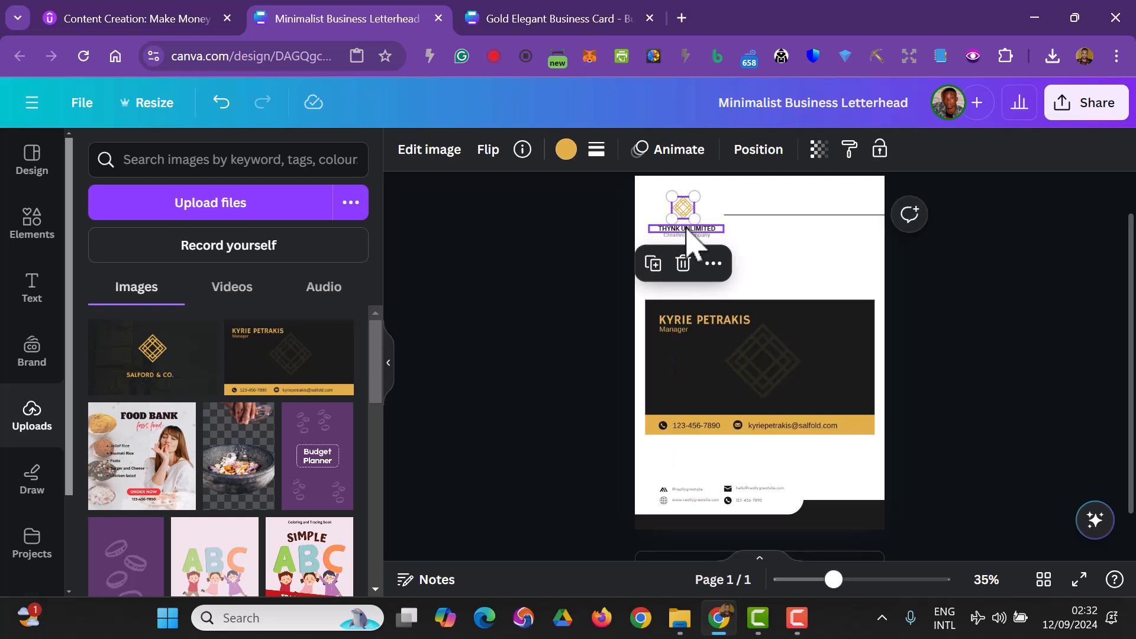
# - Replace the template company name with SALFORD & CO
pyautogui.doubleClick(687, 230)
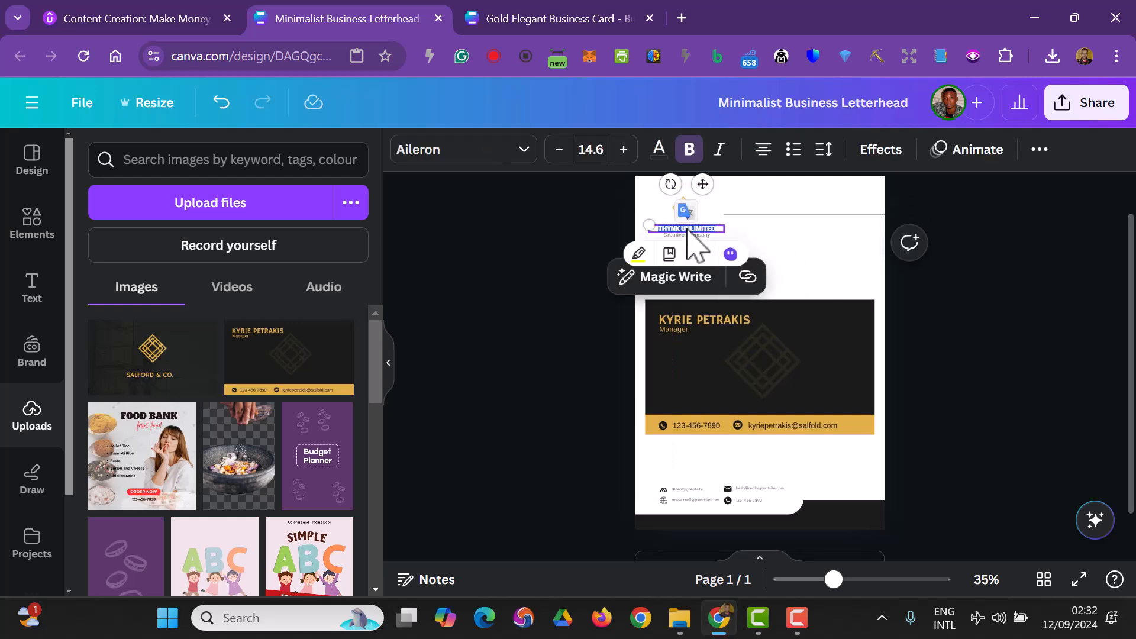
pyautogui.write('S')
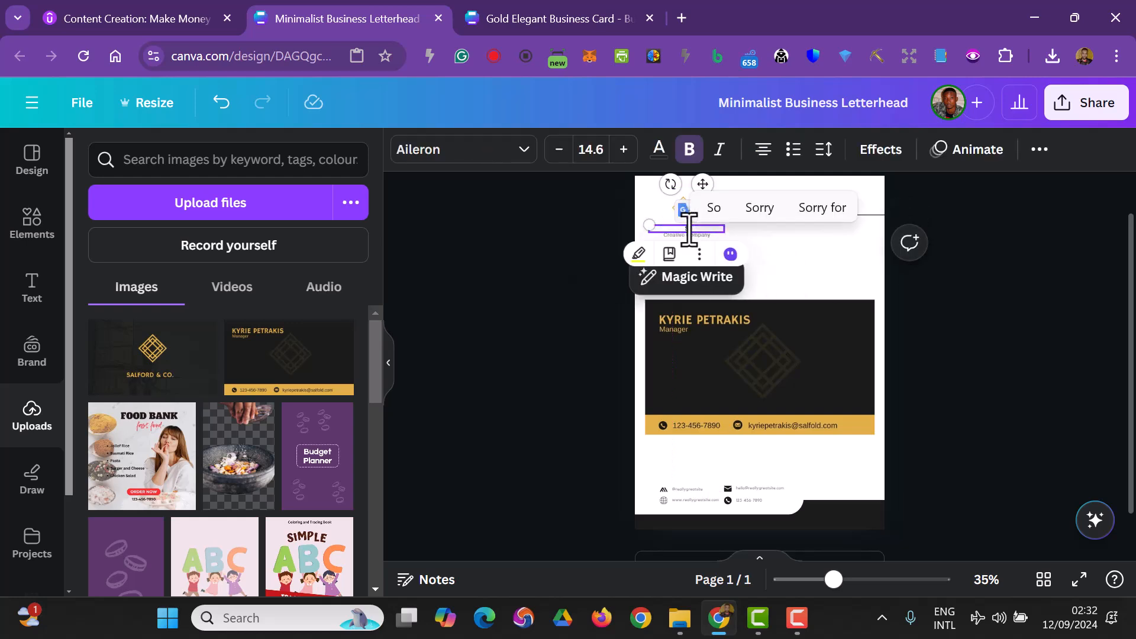
pyautogui.write('ALFORD & CO.')
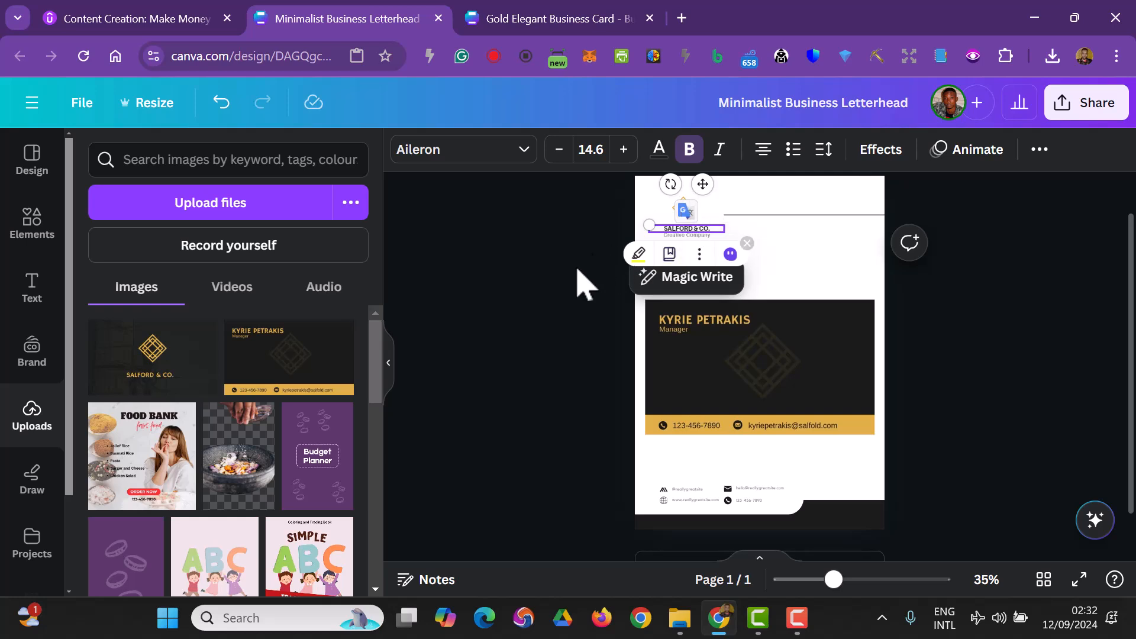
# - Delete the tagline beneath the company name
pyautogui.click(545, 285)
pyautogui.click(704, 236)
pyautogui.press('Delete')
# - Position the diamond logo above the SALFORD & CO. name in the header's top-left corner
pyautogui.moveTo(680, 209); pyautogui.dragTo(662, 189)
pyautogui.moveTo(676, 200); pyautogui.dragTo(684, 231)
pyautogui.click(583, 269)
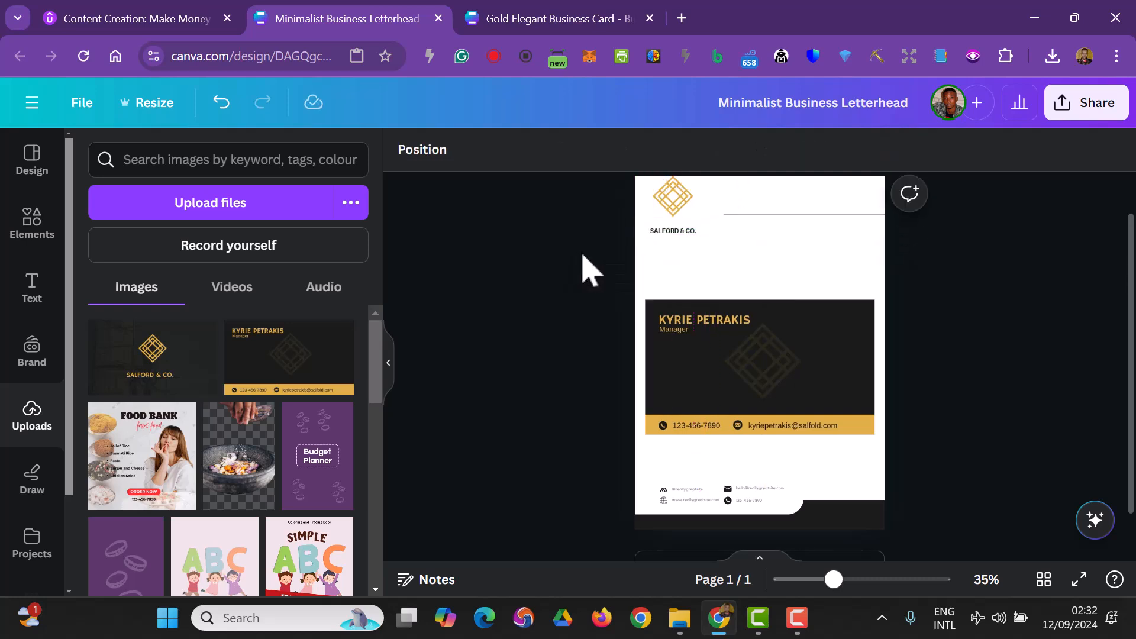
pyautogui.click(681, 202)
pyautogui.moveTo(691, 177)
pyautogui.mouseDown()
pyautogui.moveTo(680, 204)
pyautogui.moveTo(681, 190)
pyautogui.mouseUp()
pyautogui.moveTo(694, 235); pyautogui.dragTo(690, 225)
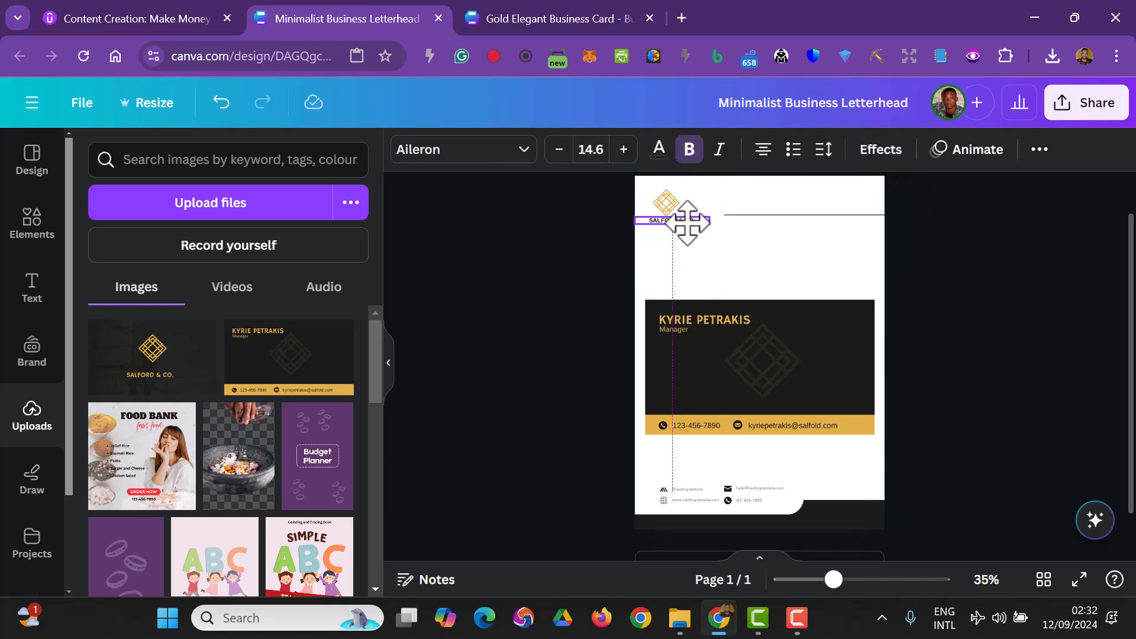
# - Set the company name's font size to 12 and centre it beneath the logo
pyautogui.click(591, 149)
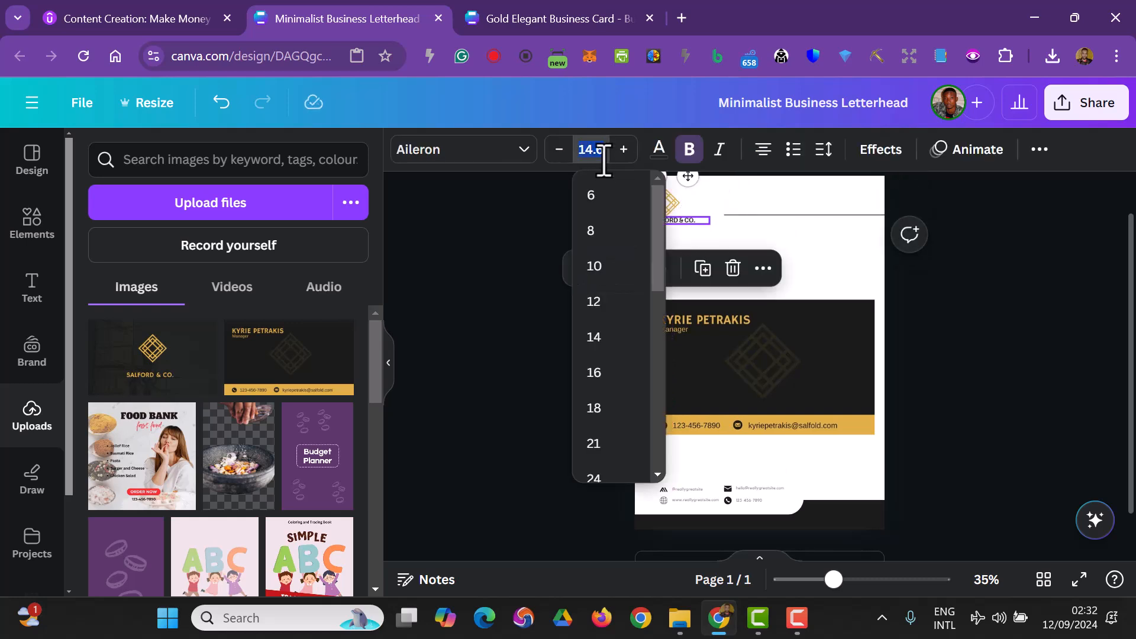
pyautogui.click(600, 301)
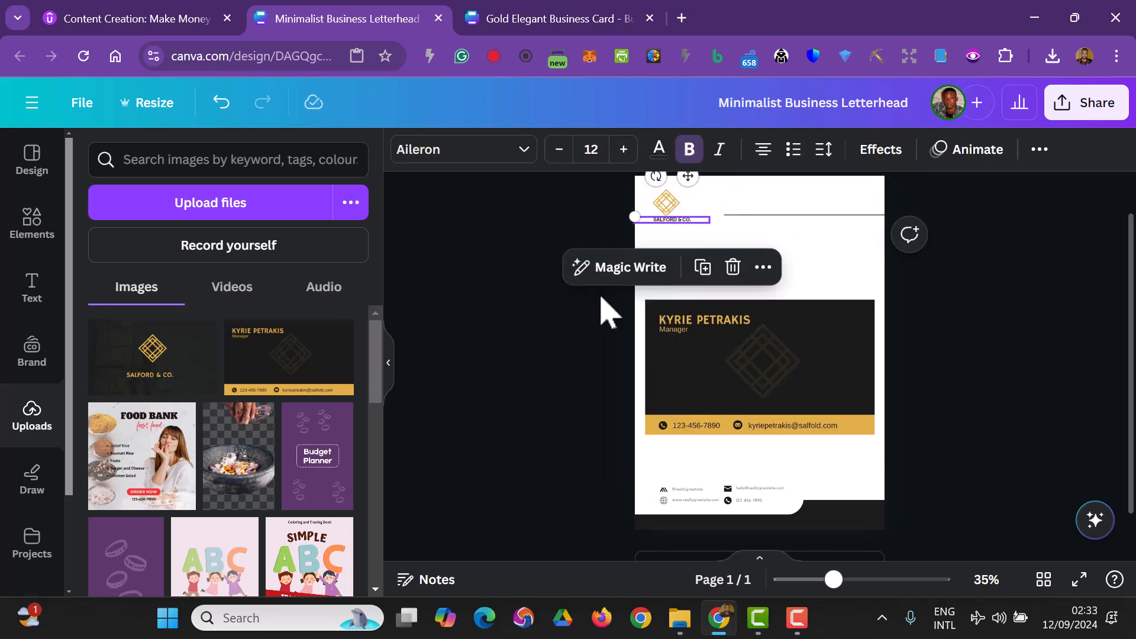
pyautogui.click(662, 241)
pyautogui.click(670, 223)
pyautogui.click(671, 224)
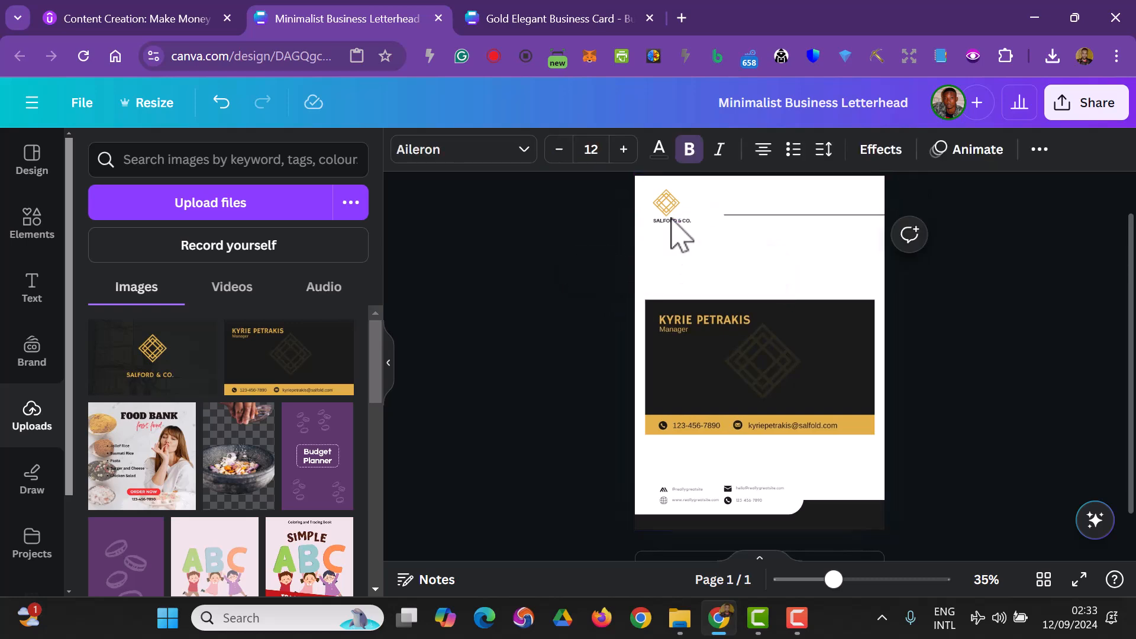
pyautogui.moveTo(684, 227); pyautogui.dragTo(674, 236)
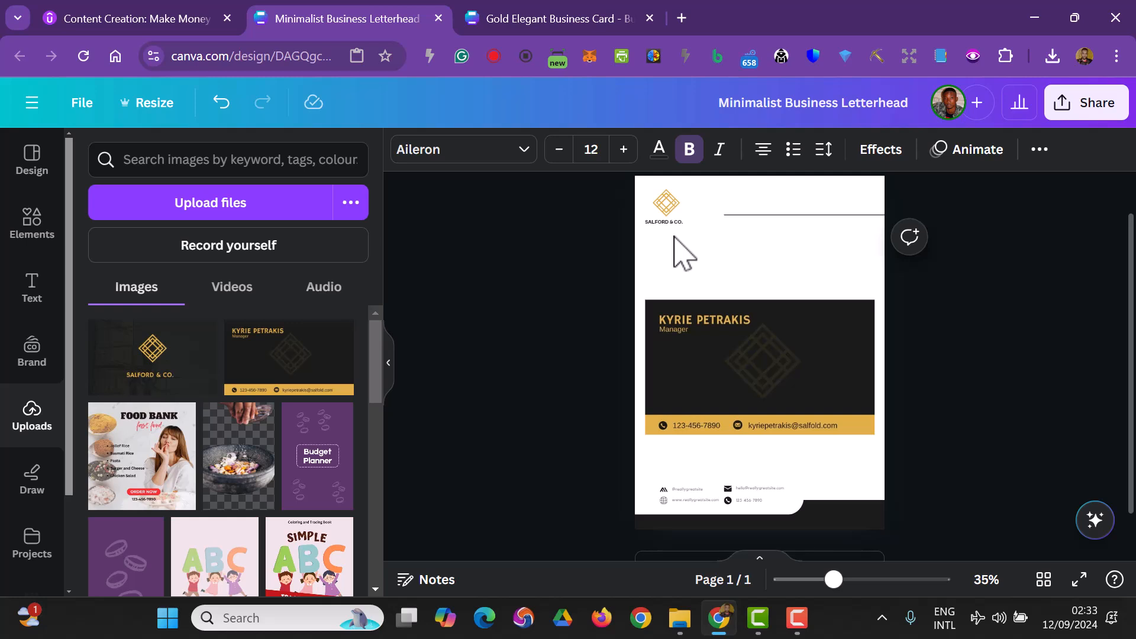
# - Delete the business card image from the letterhead page
pyautogui.click(751, 349)
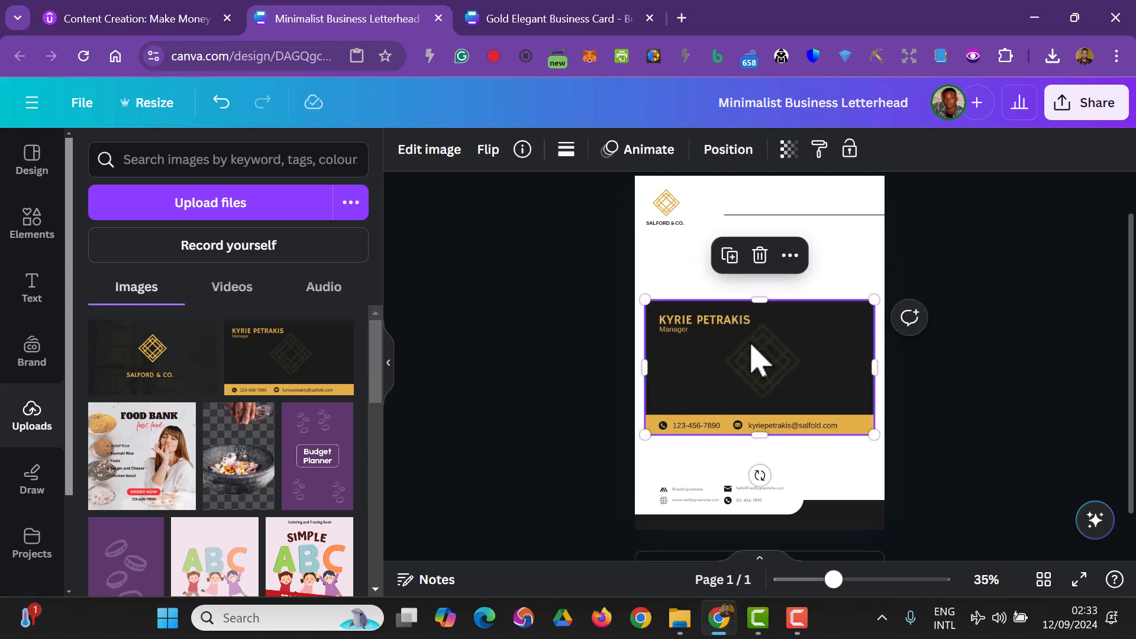
pyautogui.press('Delete')
# - Move a copy of the diamond logo to the page centre and recolour it dark grey #1c1c1b
pyautogui.click(674, 209)
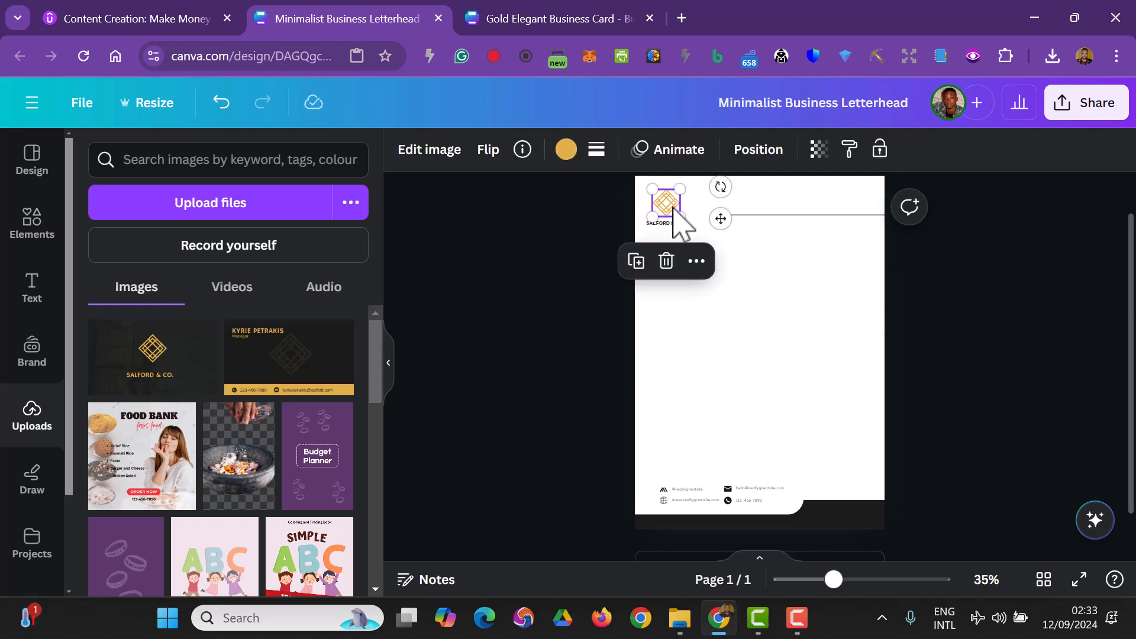
pyautogui.moveTo(674, 209); pyautogui.dragTo(761, 372)
pyautogui.click(570, 154)
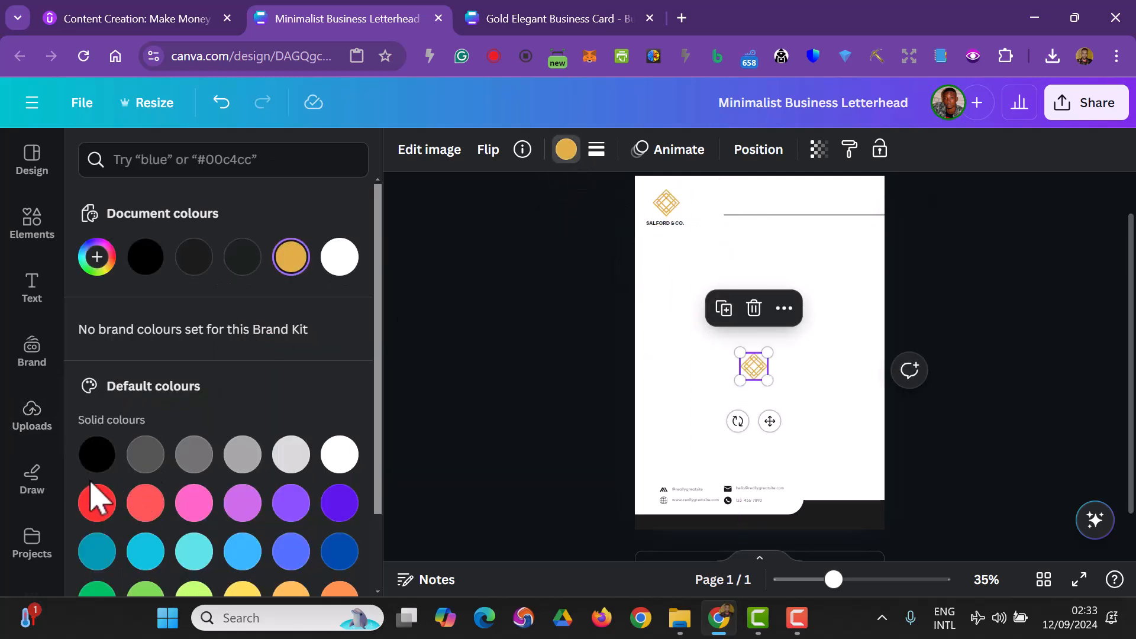
pyautogui.click(196, 260)
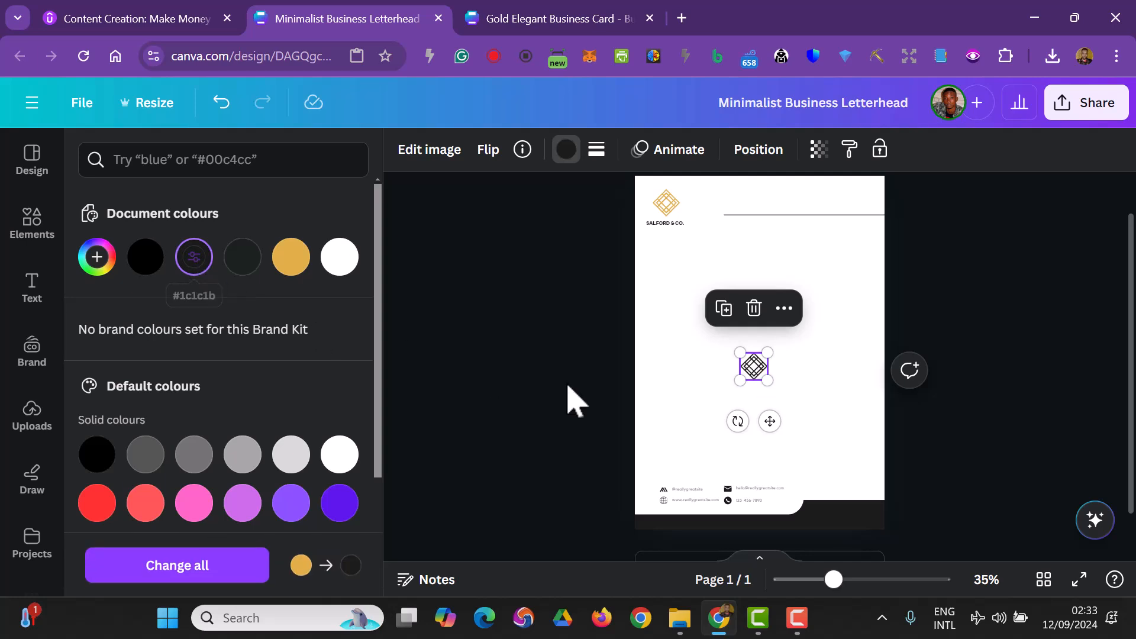
# - Enlarge the centred logo into a watermark and set its transparency to 11
pyautogui.moveTo(767, 381)
pyautogui.mouseDown()
pyautogui.moveTo(844, 456)
pyautogui.moveTo(771, 329)
pyautogui.moveTo(736, 309)
pyautogui.moveTo(781, 388)
pyautogui.moveTo(768, 359)
pyautogui.moveTo(779, 375)
pyautogui.mouseUp()
pyautogui.click(819, 151)
pyautogui.moveTo(760, 222); pyautogui.dragTo(669, 238)
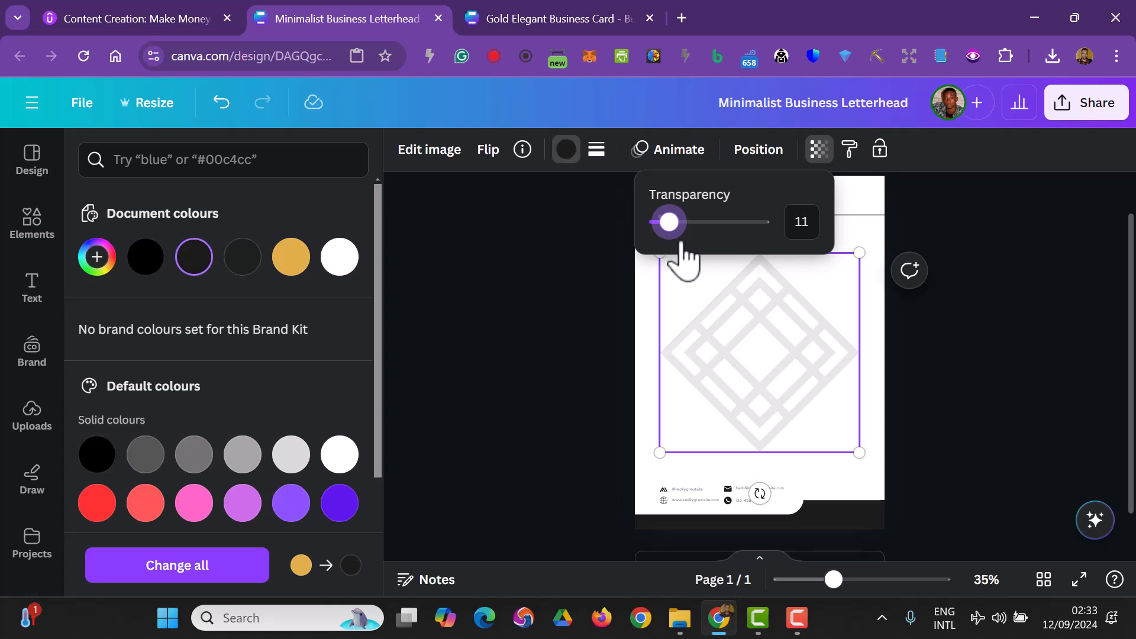
pyautogui.click(955, 384)
pyautogui.click(954, 379)
# - Move the header line down level with the company name and shorten it to span from mid-page to the right edge
pyautogui.moveTo(847, 579); pyautogui.dragTo(855, 581)
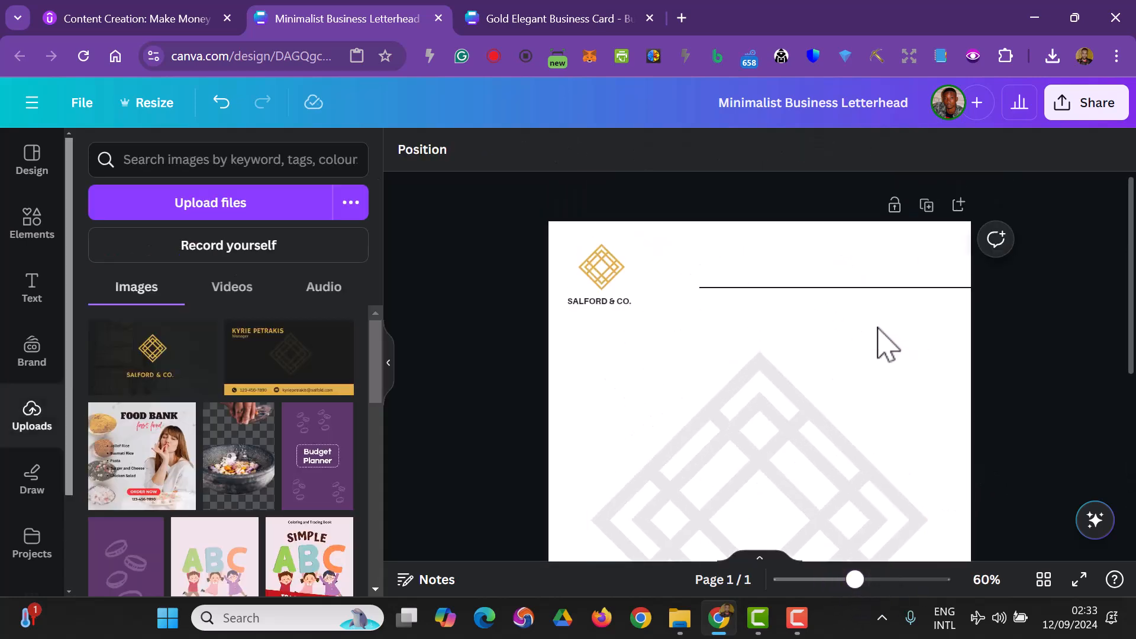
pyautogui.moveTo(780, 289); pyautogui.dragTo(723, 308)
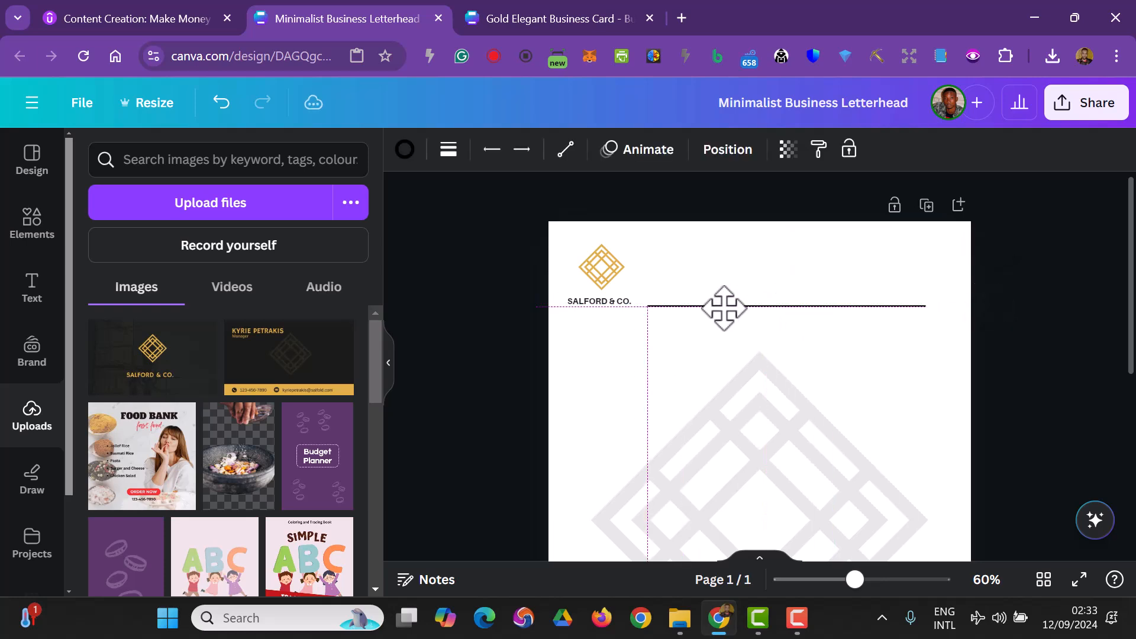
pyautogui.moveTo(925, 306); pyautogui.dragTo(982, 307)
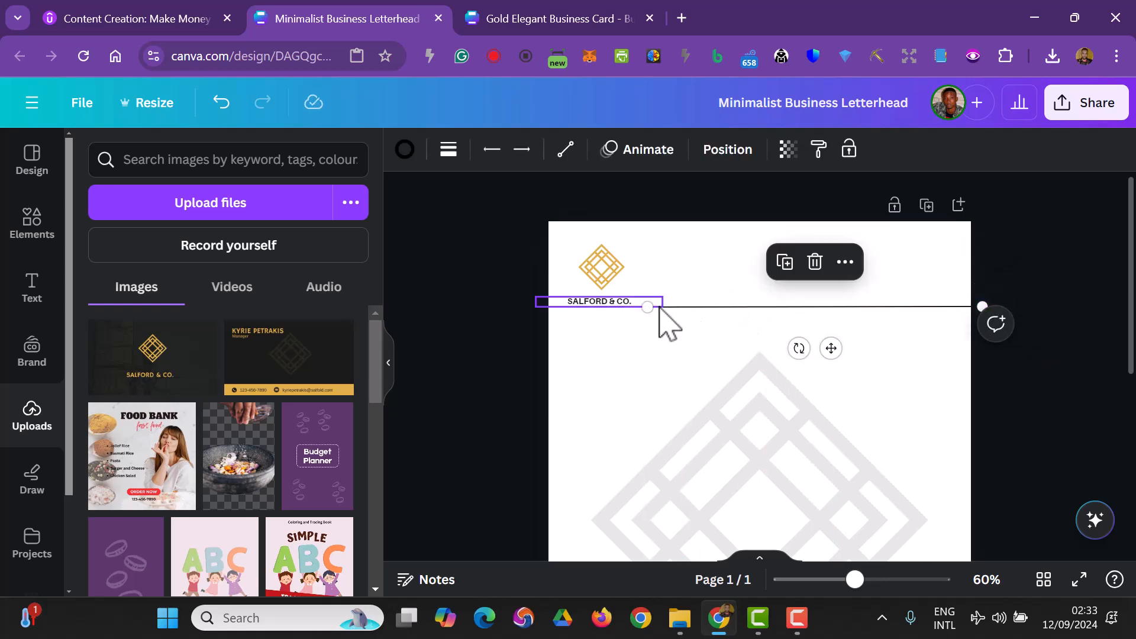
pyautogui.moveTo(647, 306); pyautogui.dragTo(805, 307)
pyautogui.click(1006, 385)
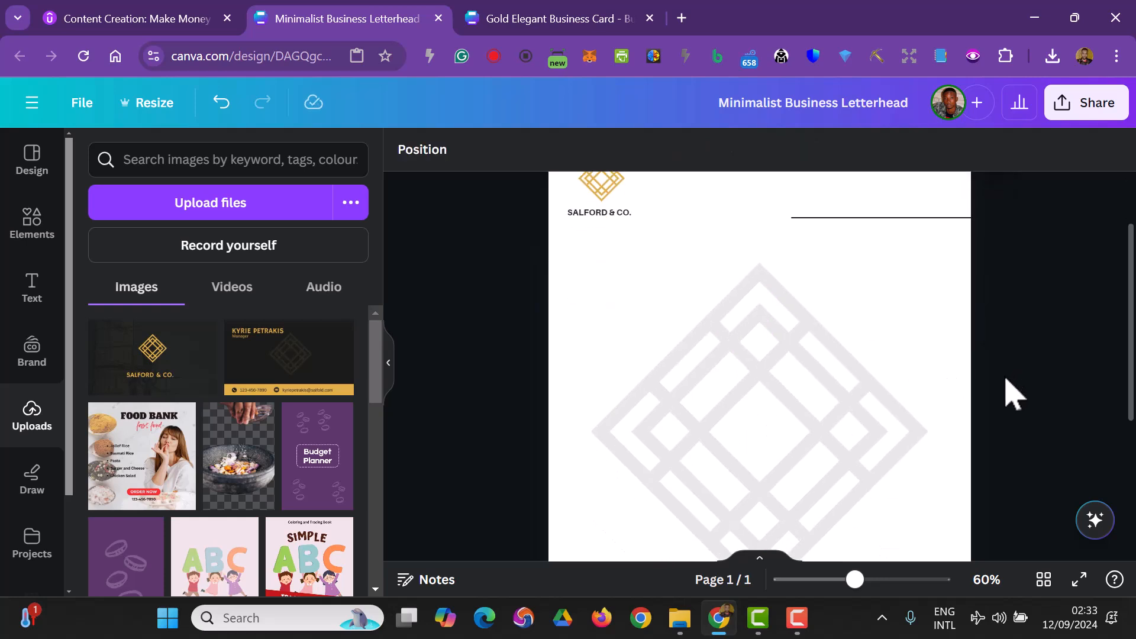
# - Move the logo and company name together to the header's top-right corner
pyautogui.moveTo(519, 273); pyautogui.dragTo(652, 322)
pyautogui.click(611, 199)
pyautogui.moveTo(591, 264); pyautogui.dragTo(900, 256)
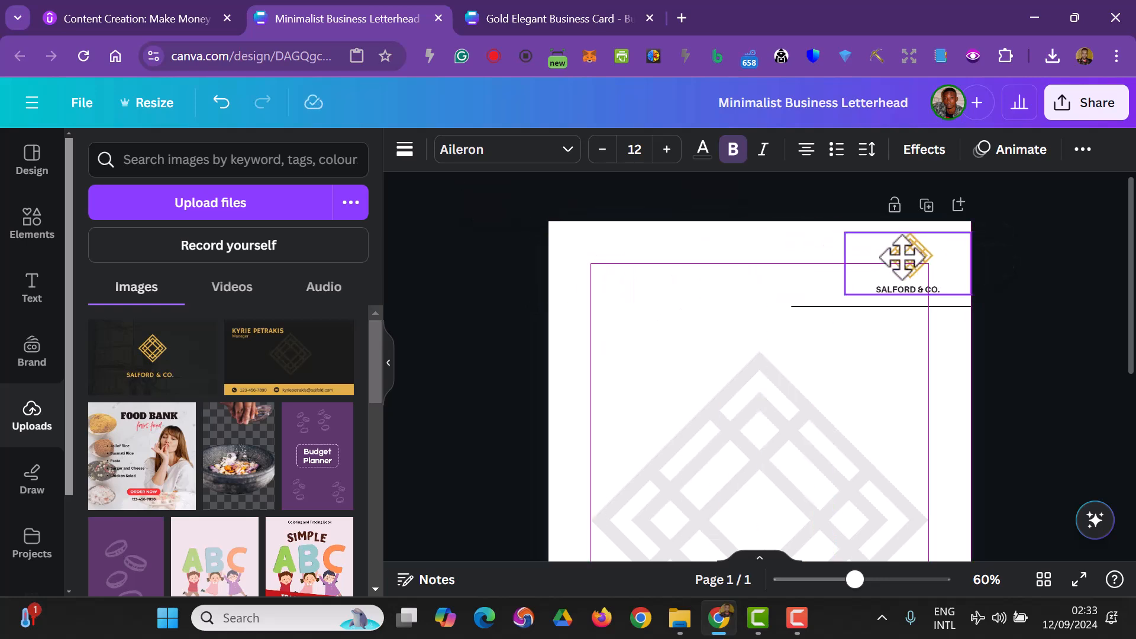
pyautogui.click(1014, 381)
# - Extend the header line so it starts at the page's left edge
pyautogui.click(804, 307)
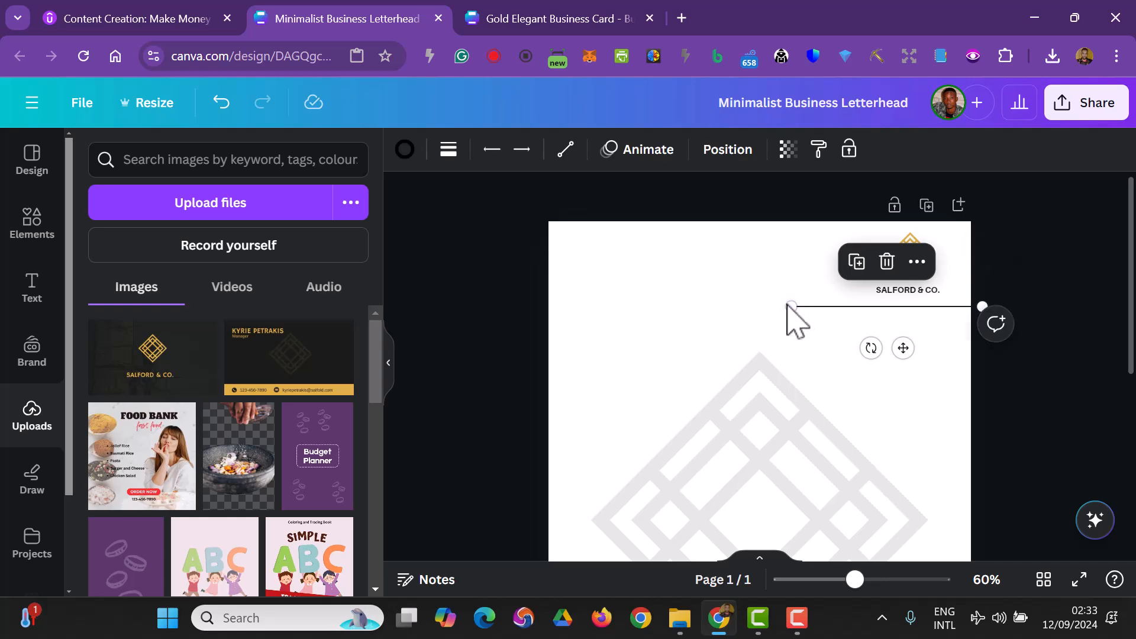
pyautogui.moveTo(780, 307); pyautogui.dragTo(548, 307)
pyautogui.click(623, 292)
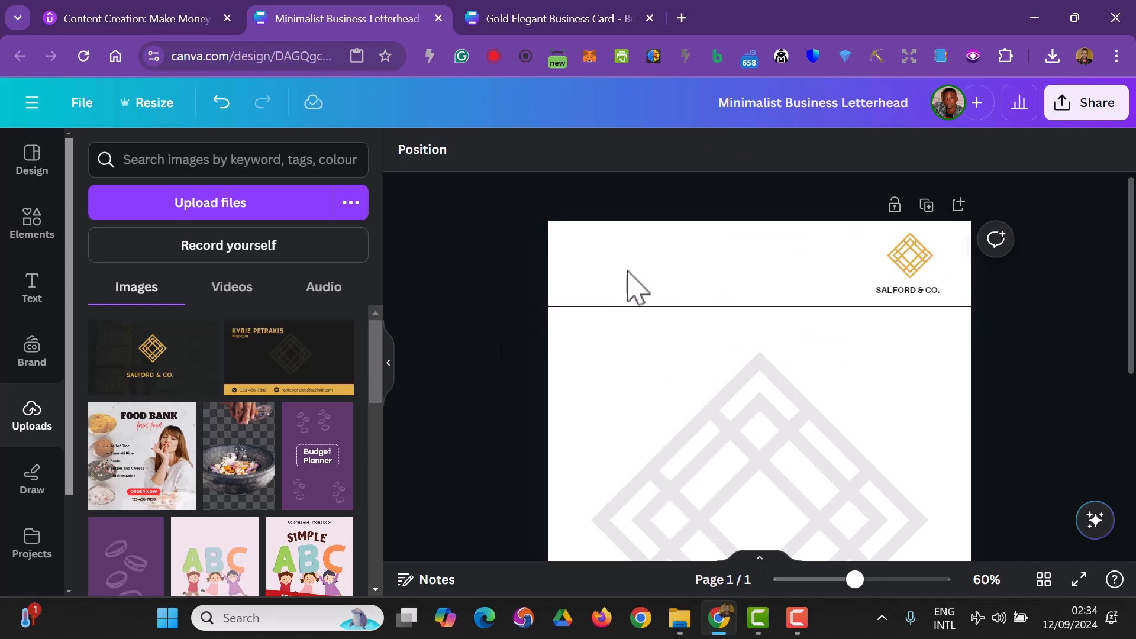
pyautogui.click(905, 292)
pyautogui.click(775, 340)
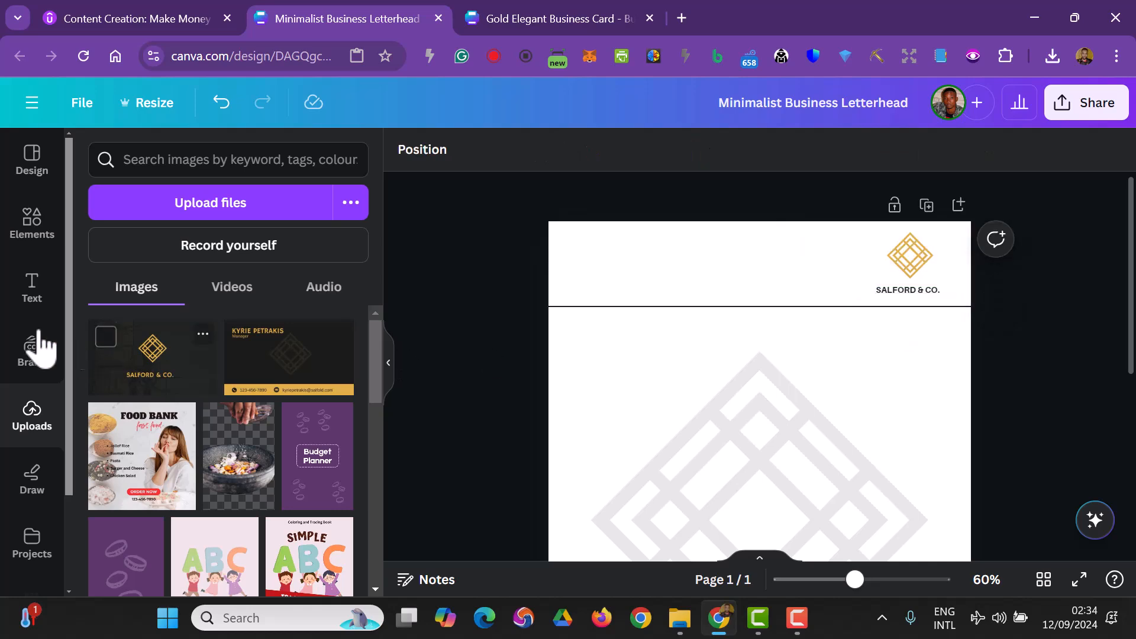
# - Add a body text box reading Address: and place it in the header's top-left corner
pyautogui.click(28, 300)
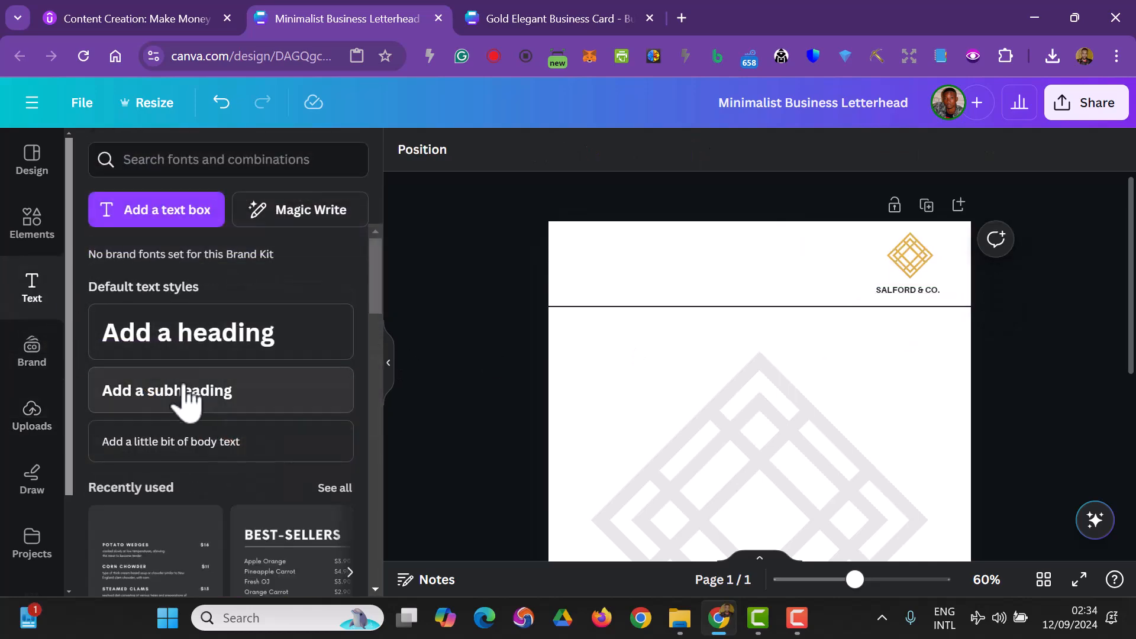
pyautogui.click(199, 445)
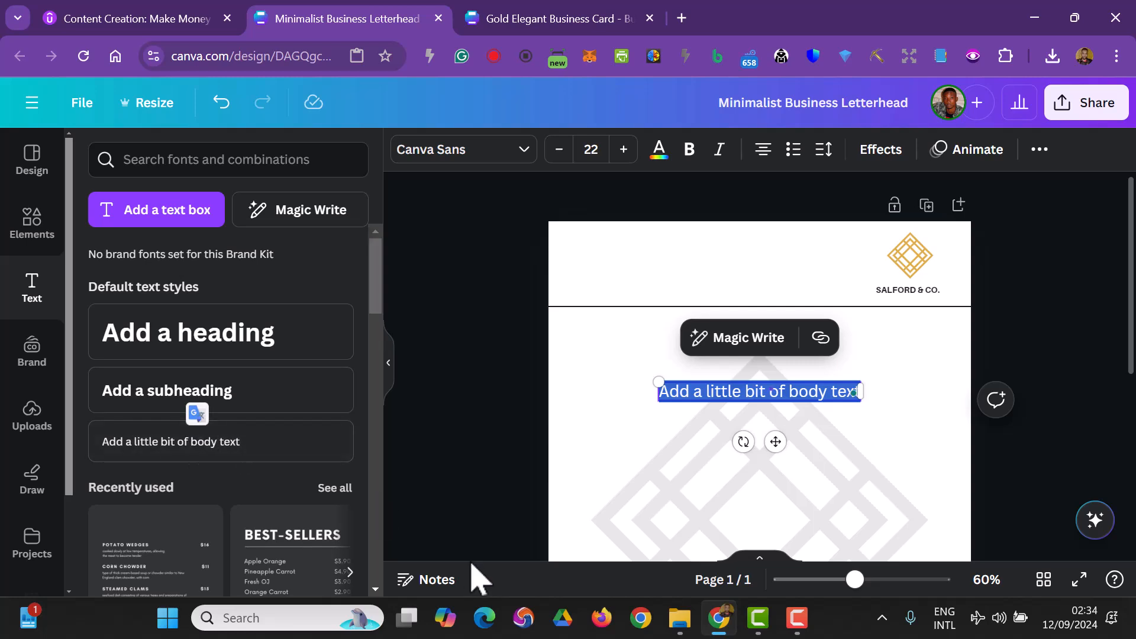
pyautogui.write('Address')
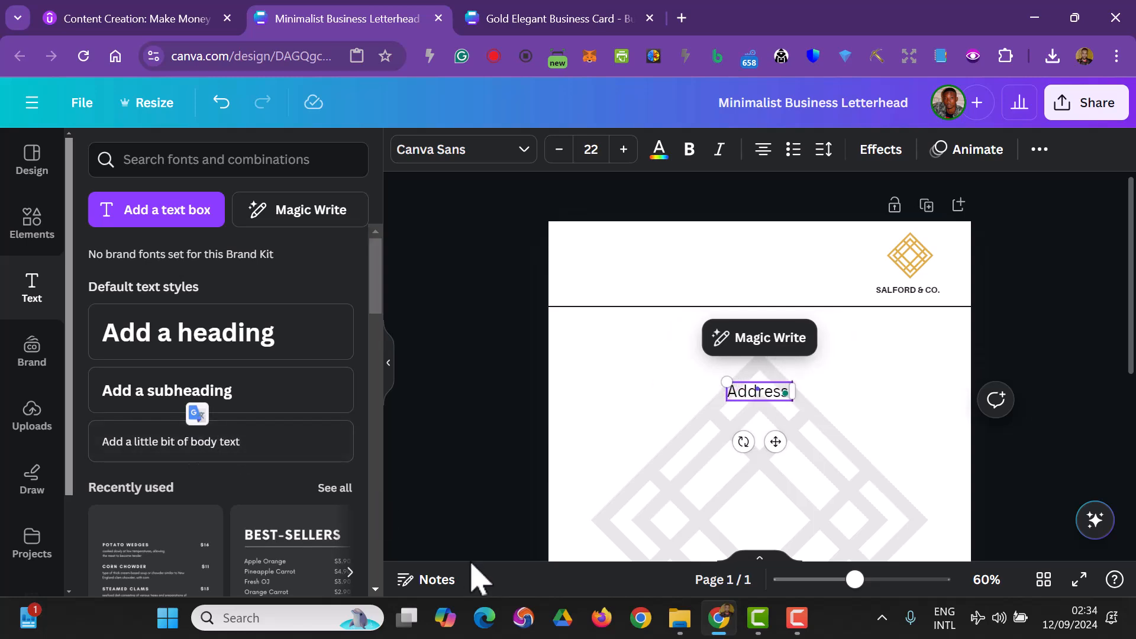
pyautogui.write(':')
pyautogui.moveTo(746, 393); pyautogui.dragTo(578, 251)
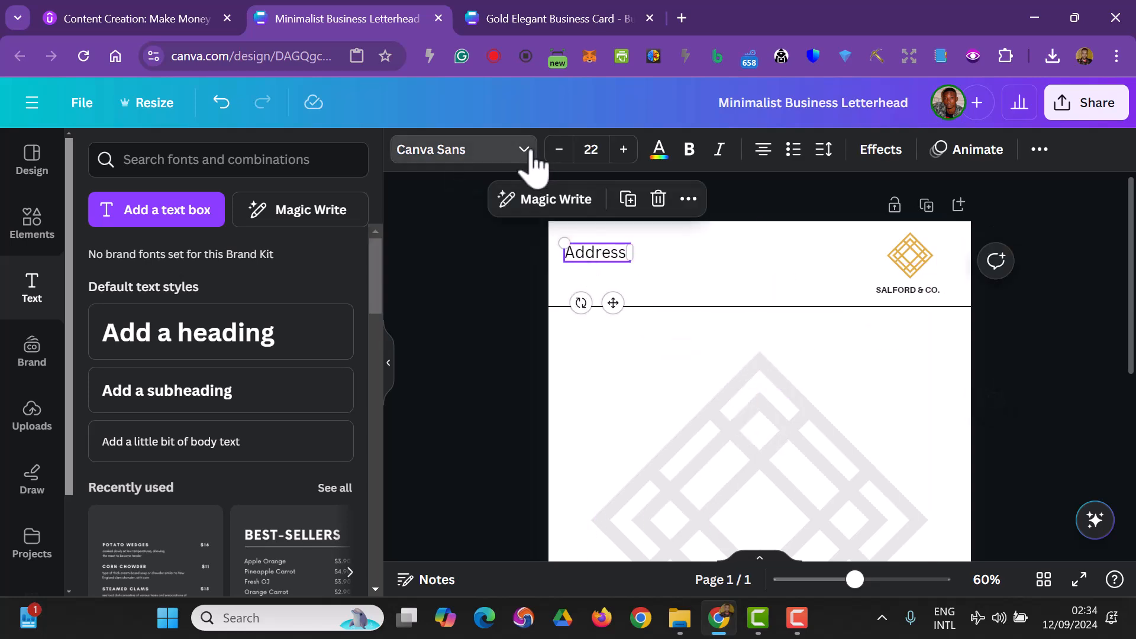
# - Change the Address: text font to Arimo
pyautogui.click(524, 152)
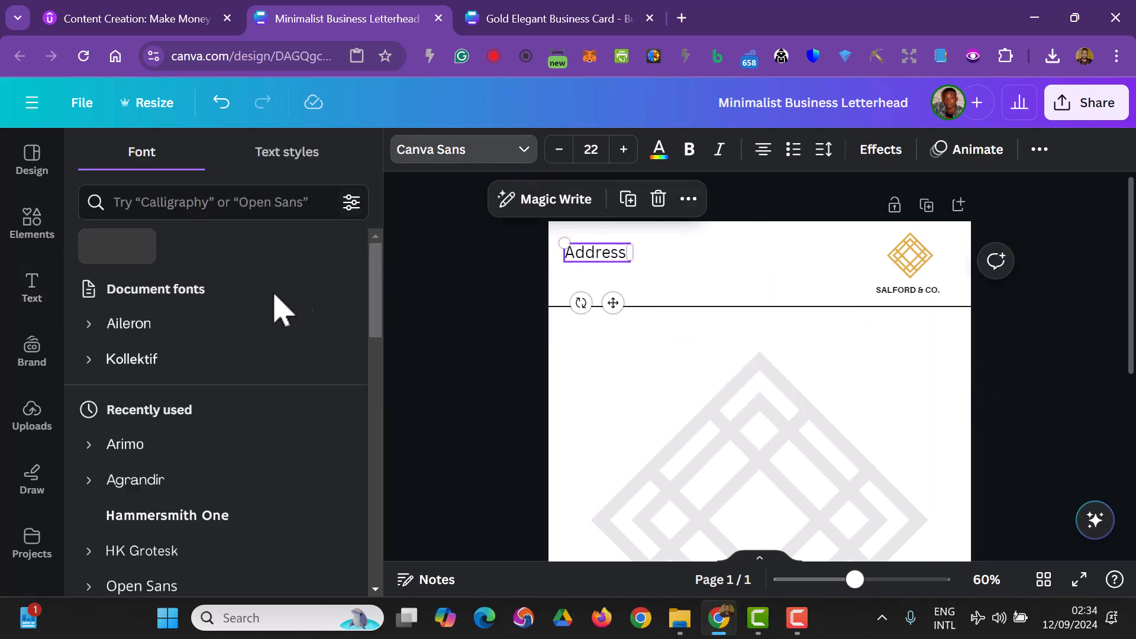
pyautogui.click(179, 202)
pyautogui.write('rimo')
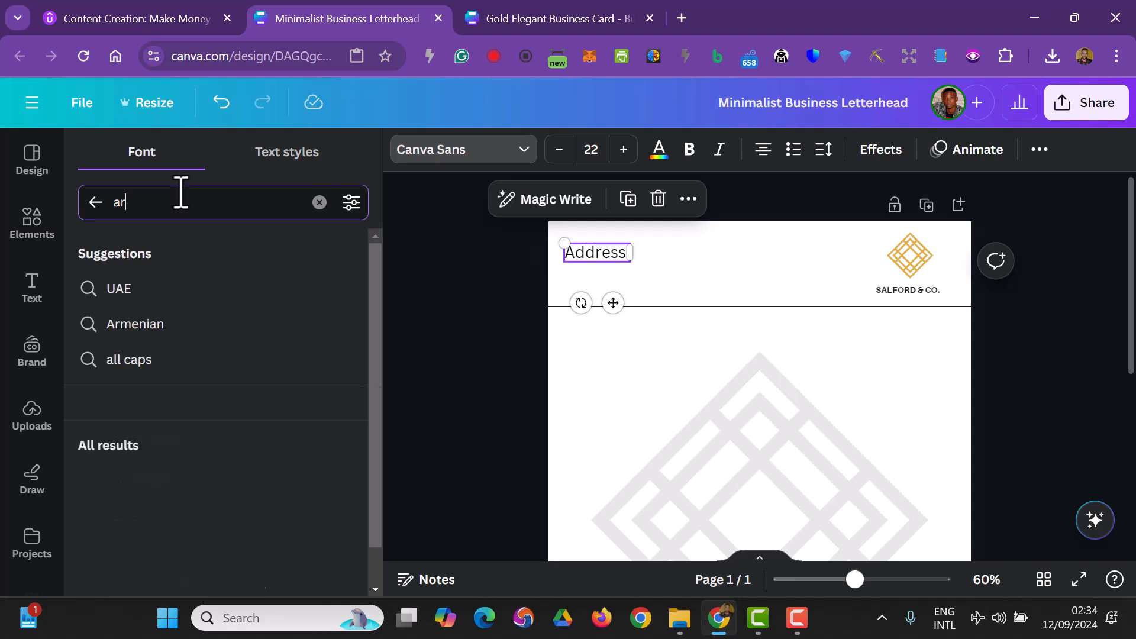
pyautogui.click(117, 299)
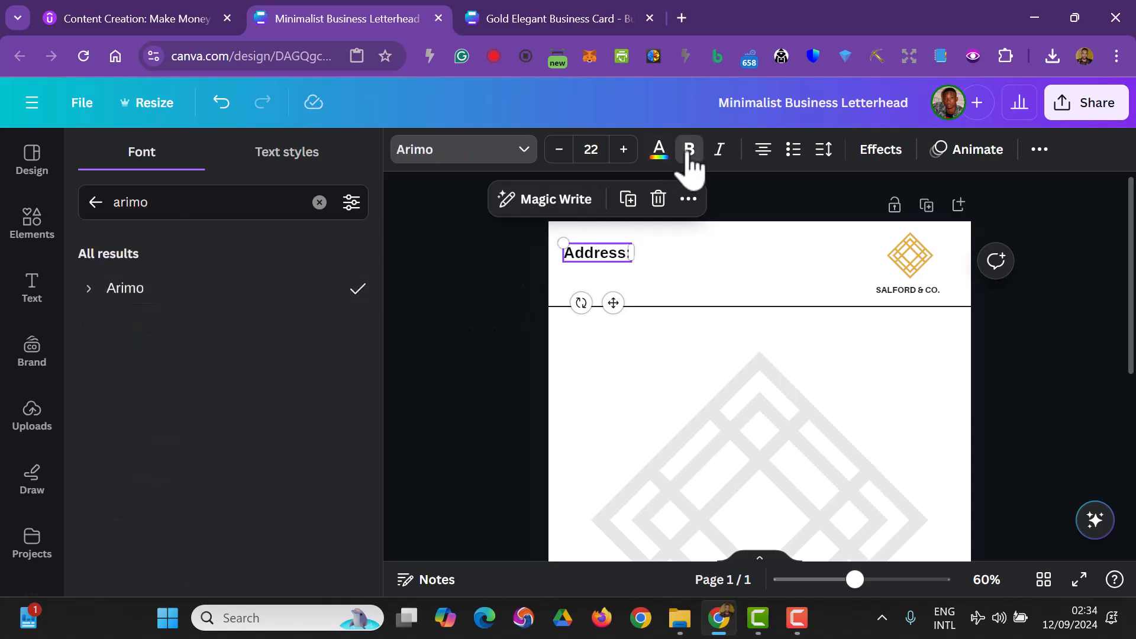
# - Set the Address: text size to 12 and nudge the text box slightly upward
pyautogui.click(593, 149)
pyautogui.click(592, 234)
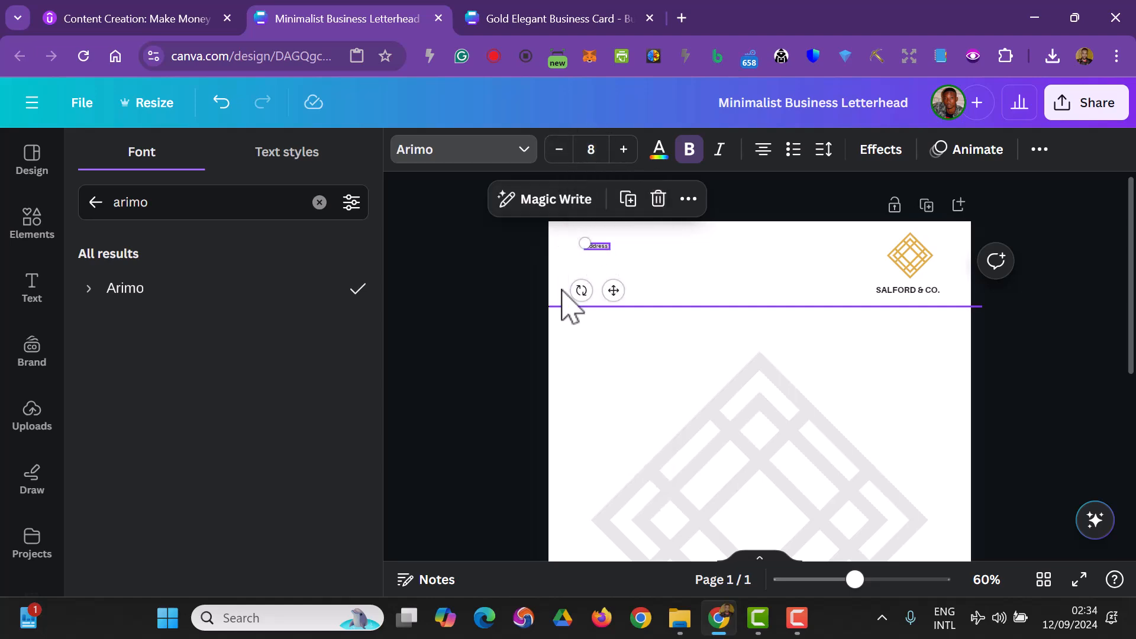
pyautogui.click(591, 149)
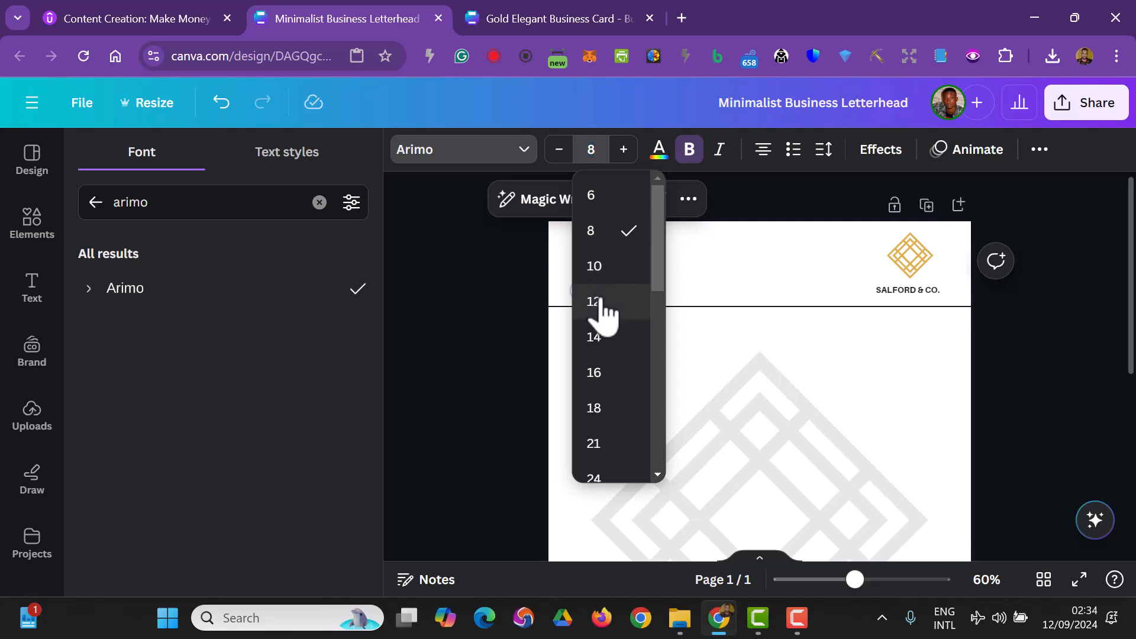
pyautogui.click(596, 300)
pyautogui.click(601, 279)
pyautogui.click(596, 253)
pyautogui.moveTo(596, 253); pyautogui.dragTo(596, 241)
# - Shorten the header line so its left end starts just inside the page's left edge
pyautogui.click(576, 307)
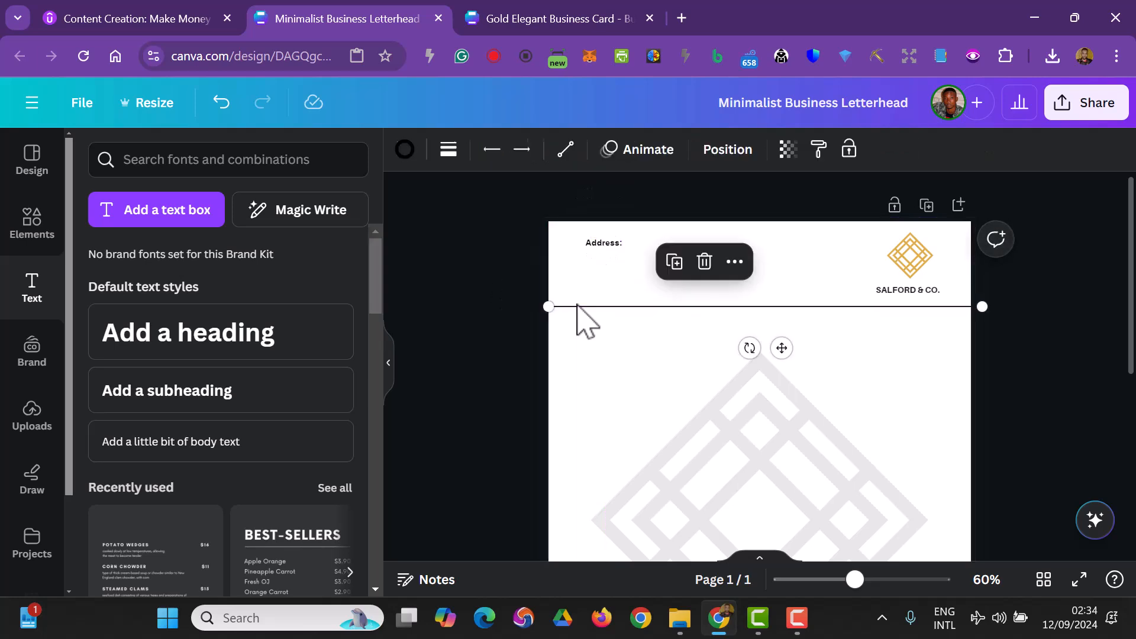
pyautogui.moveTo(542, 306); pyautogui.dragTo(582, 301)
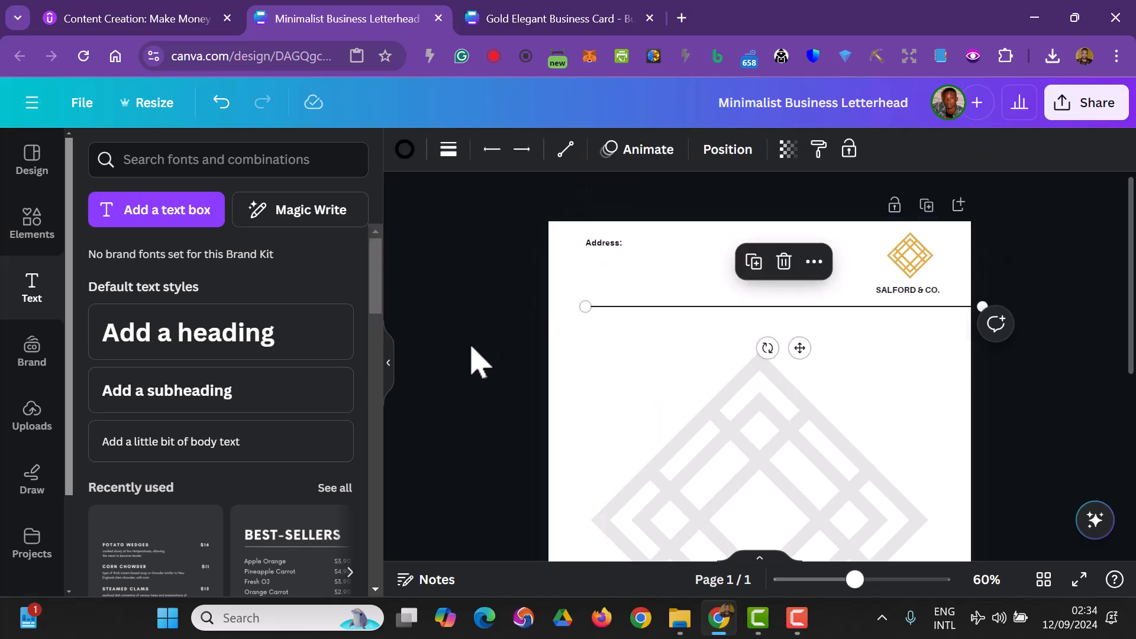
pyautogui.click(468, 352)
# - Delete the Address: text box from the header
pyautogui.scroll(-5, 503, 388)
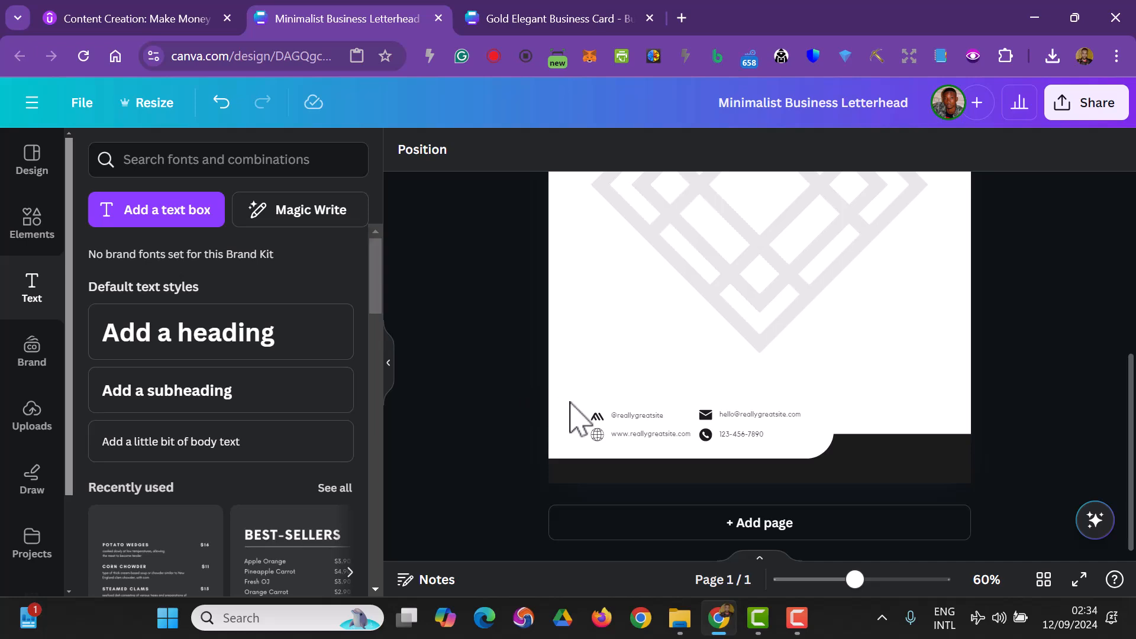
pyautogui.scroll(5, 570, 404)
pyautogui.click(604, 244)
pyautogui.press('Delete')
# - Move the footer's social, website, e-mail and phone details up into the header's left side
pyautogui.scroll(-5, 642, 436)
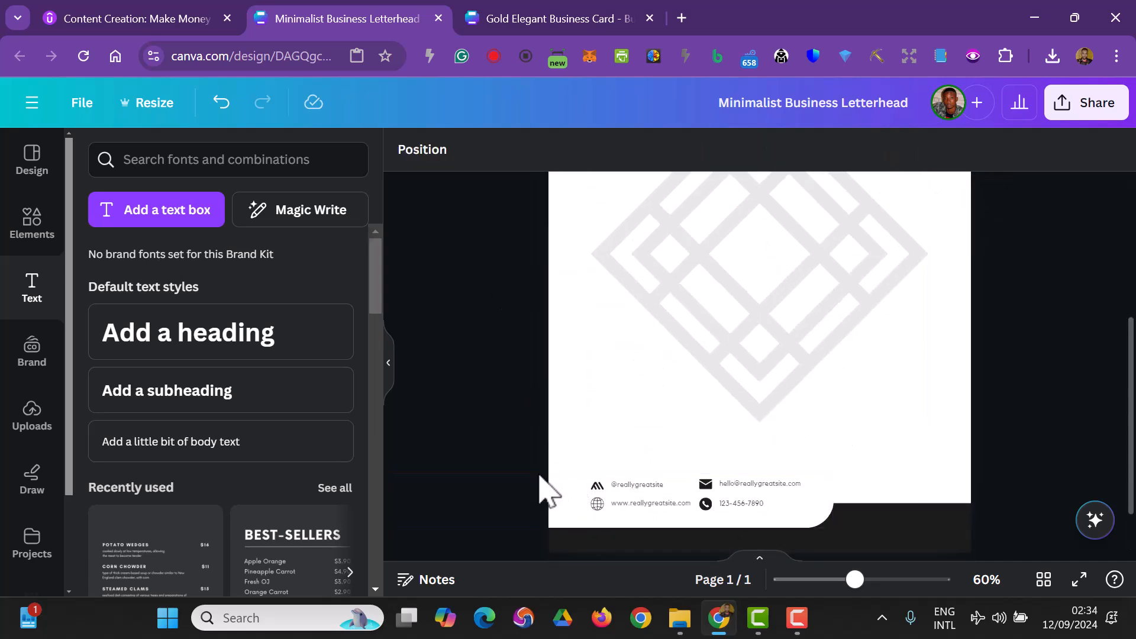
pyautogui.moveTo(534, 471); pyautogui.dragTo(805, 520)
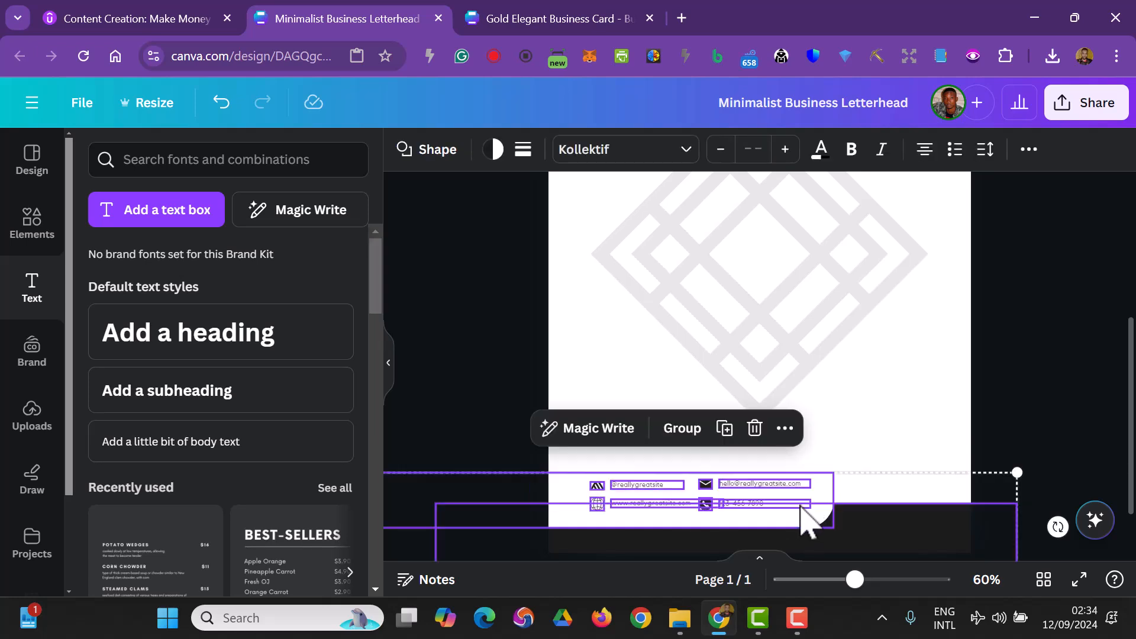
pyautogui.click(1048, 330)
pyautogui.moveTo(907, 524)
pyautogui.mouseDown()
pyautogui.moveTo(912, 570)
pyautogui.moveTo(904, 541)
pyautogui.mouseUp()
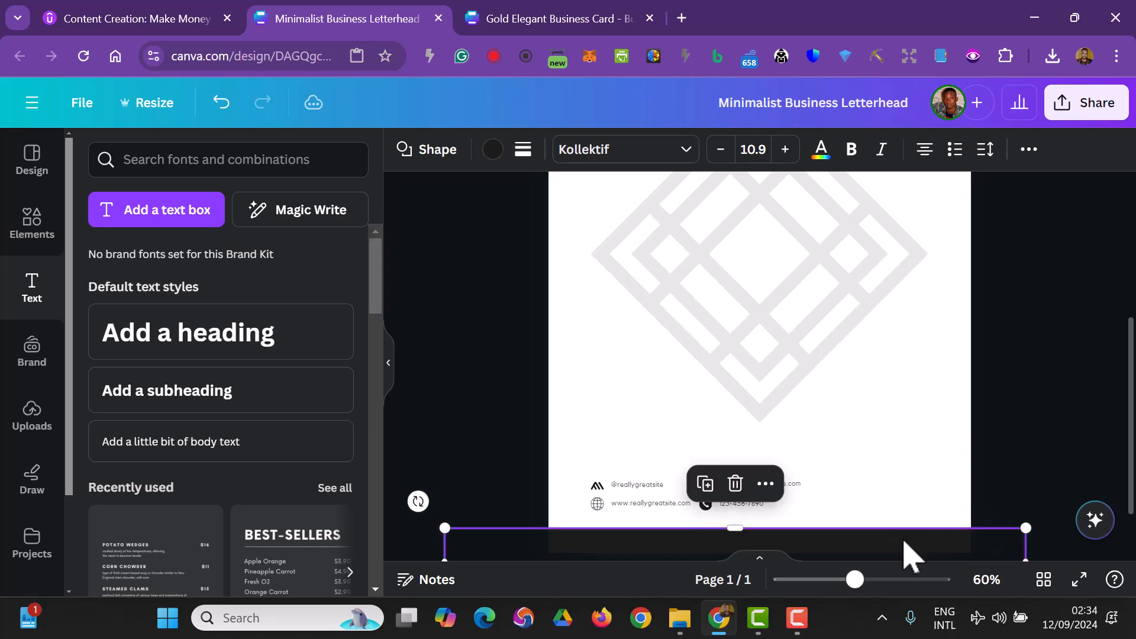
pyautogui.moveTo(490, 447); pyautogui.dragTo(810, 505)
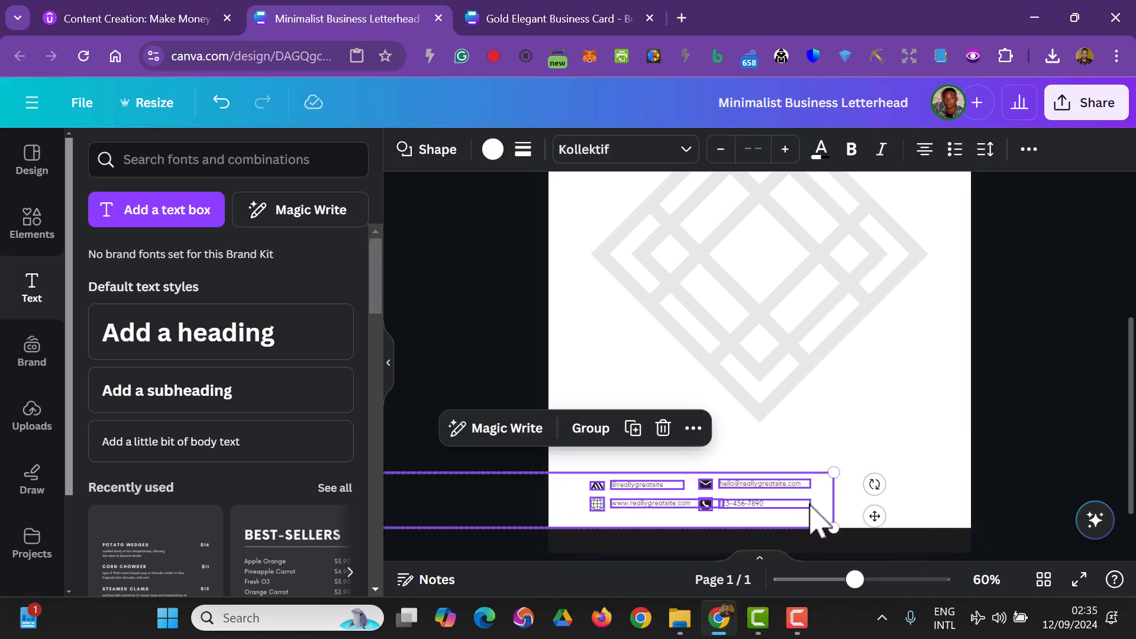
pyautogui.moveTo(735, 515); pyautogui.dragTo(740, 261)
pyautogui.scroll(3, 740, 260)
pyautogui.moveTo(766, 435); pyautogui.dragTo(761, 193)
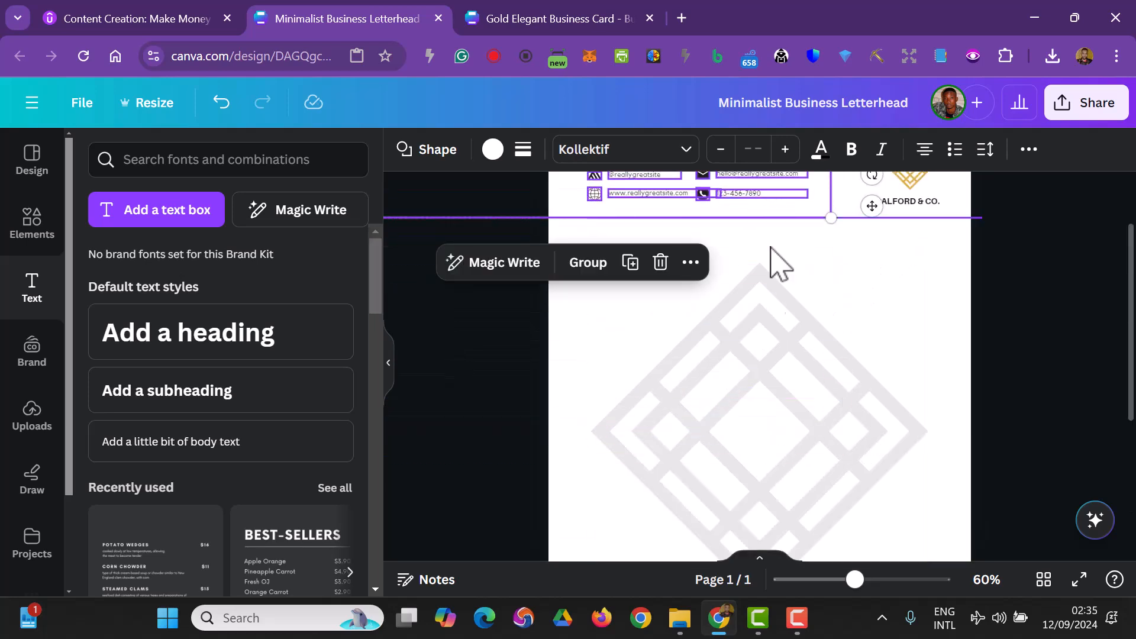
pyautogui.scroll(2, 768, 212)
pyautogui.moveTo(739, 272)
pyautogui.mouseDown()
pyautogui.moveTo(739, 261)
pyautogui.moveTo(735, 272)
pyautogui.mouseUp()
pyautogui.click(1032, 407)
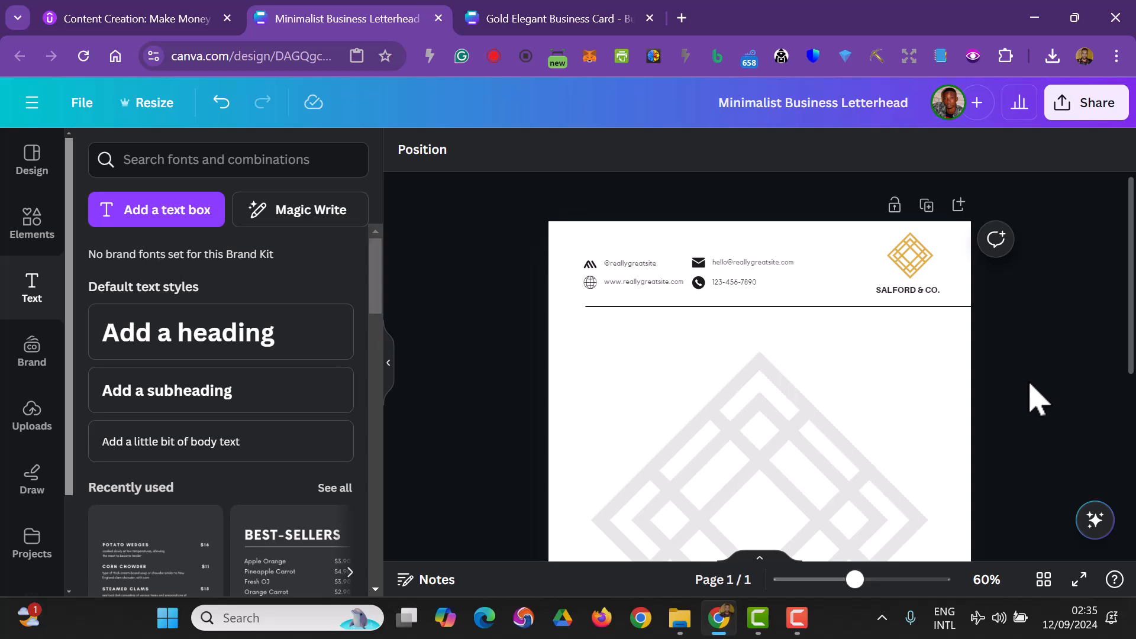
# - Reposition the dark footer shape at the bottom of the page
pyautogui.scroll(-5, 1033, 402)
pyautogui.moveTo(850, 458); pyautogui.dragTo(880, 477)
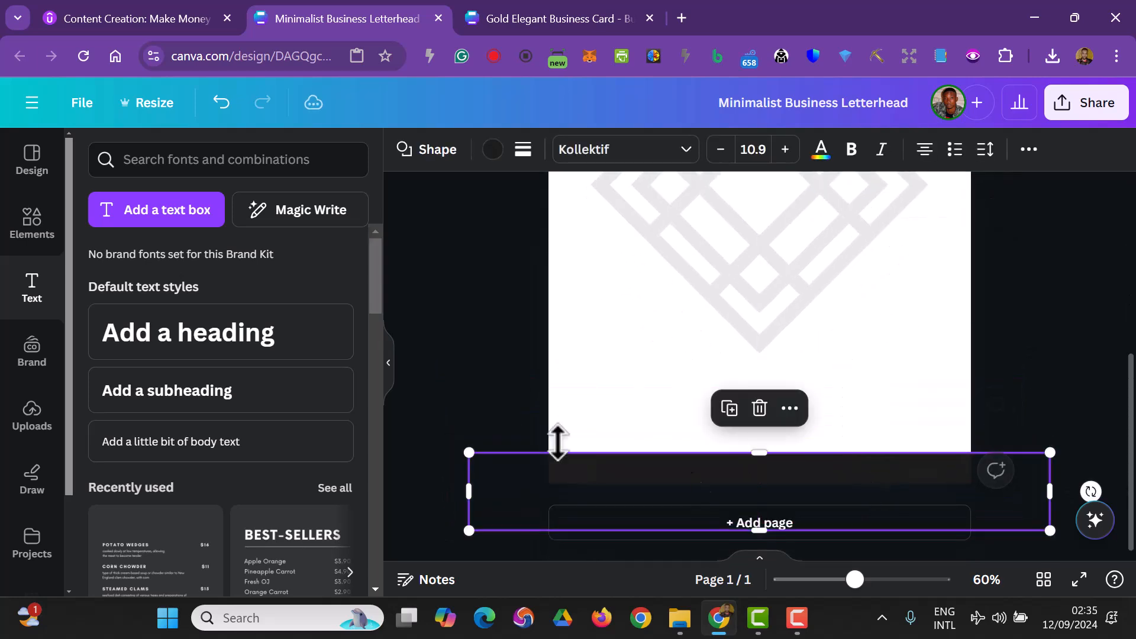
pyautogui.click(612, 431)
pyautogui.moveTo(715, 477); pyautogui.dragTo(761, 481)
pyautogui.click(983, 385)
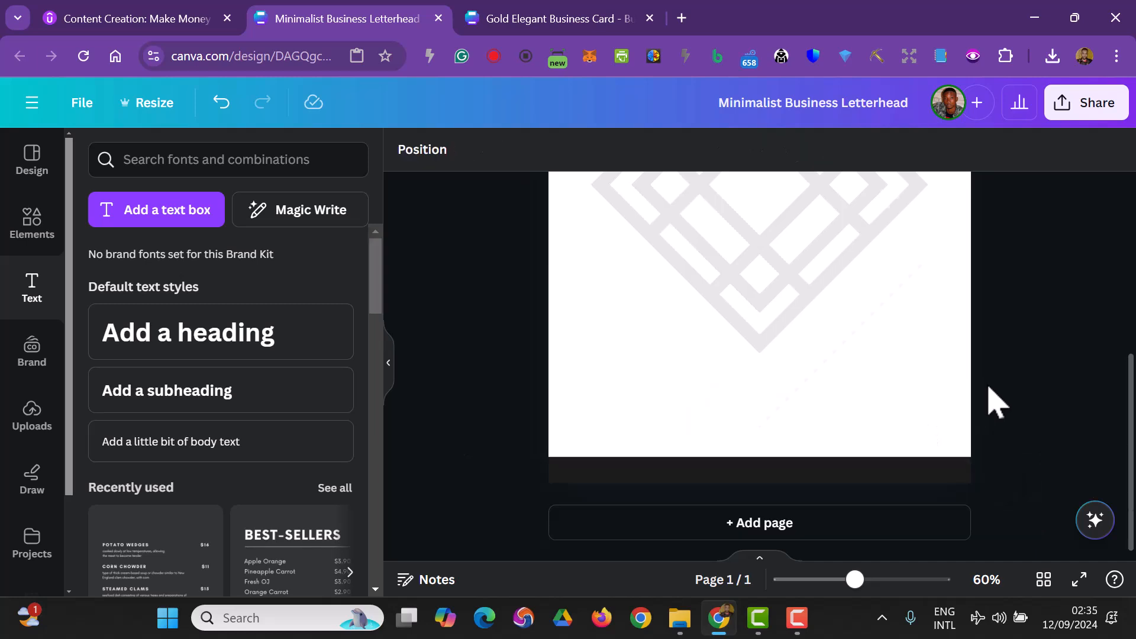
# - Rename the design to Letterhead
pyautogui.scroll(5, 1053, 423)
pyautogui.scroll(-5, 1020, 374)
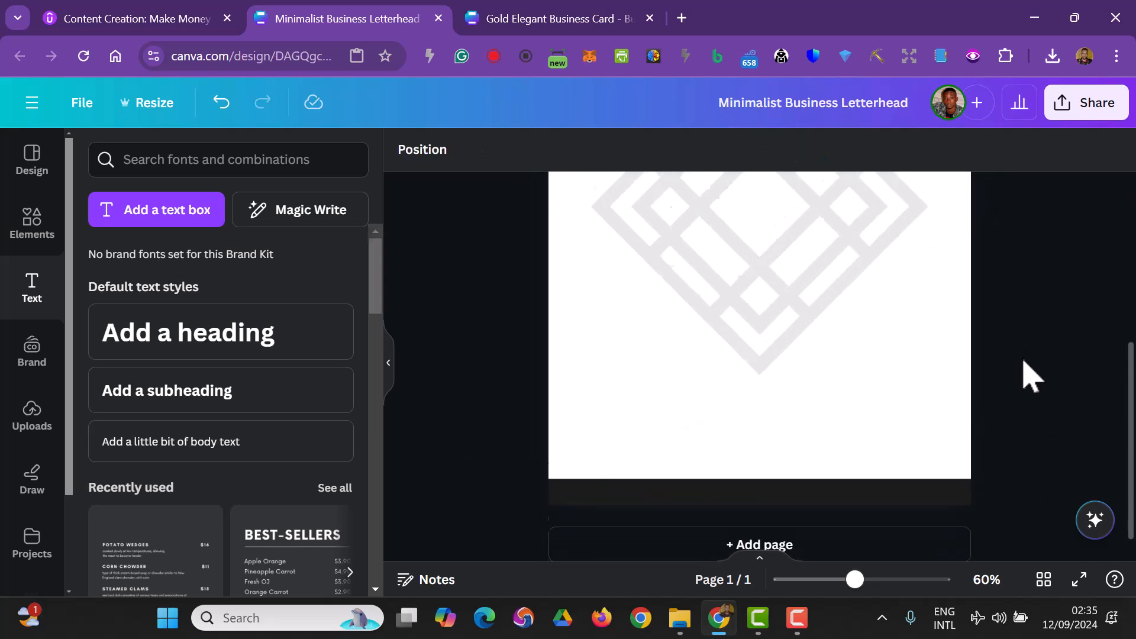
pyautogui.scroll(5, 1024, 375)
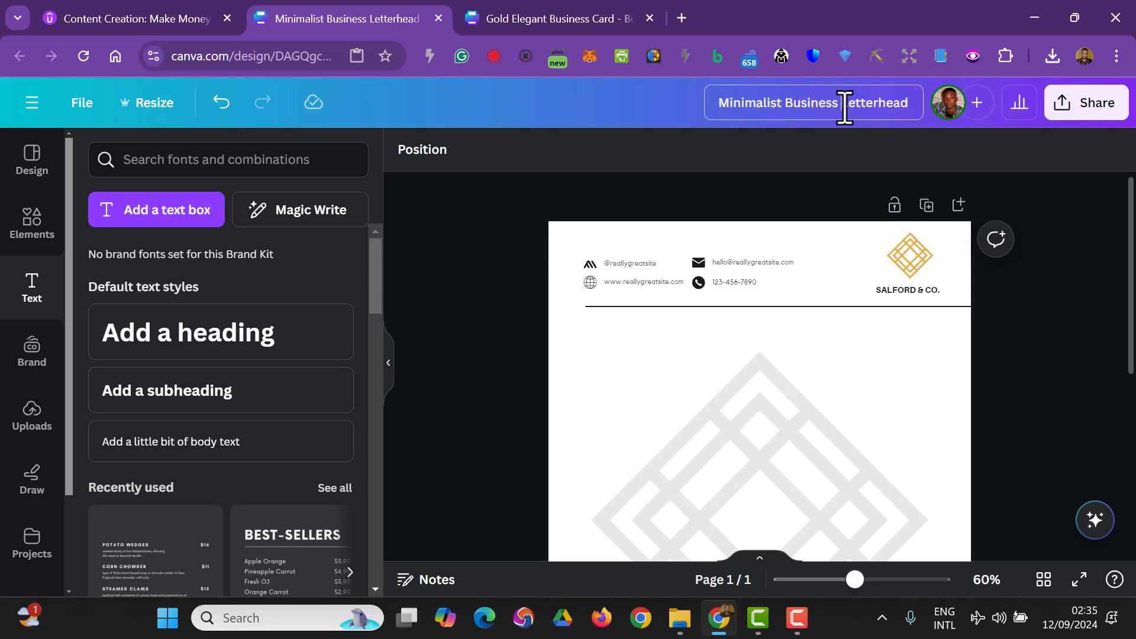
pyautogui.moveTo(844, 106); pyautogui.dragTo(721, 111)
pyautogui.press('BackSpace')
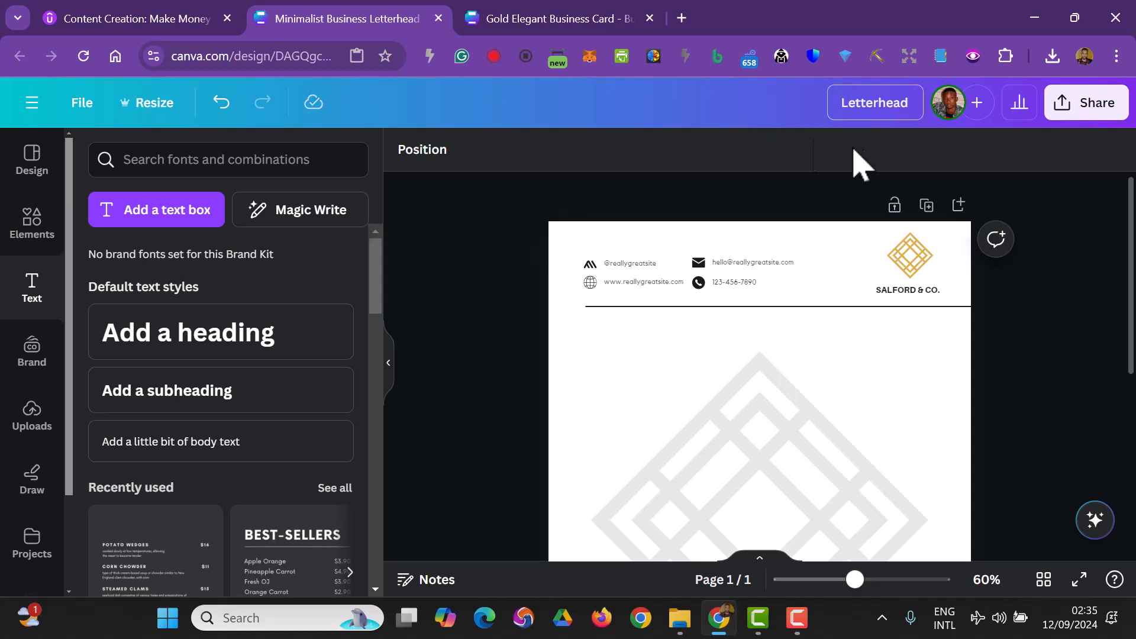
# - Download the letterhead design as a JPG image
pyautogui.click(1112, 112)
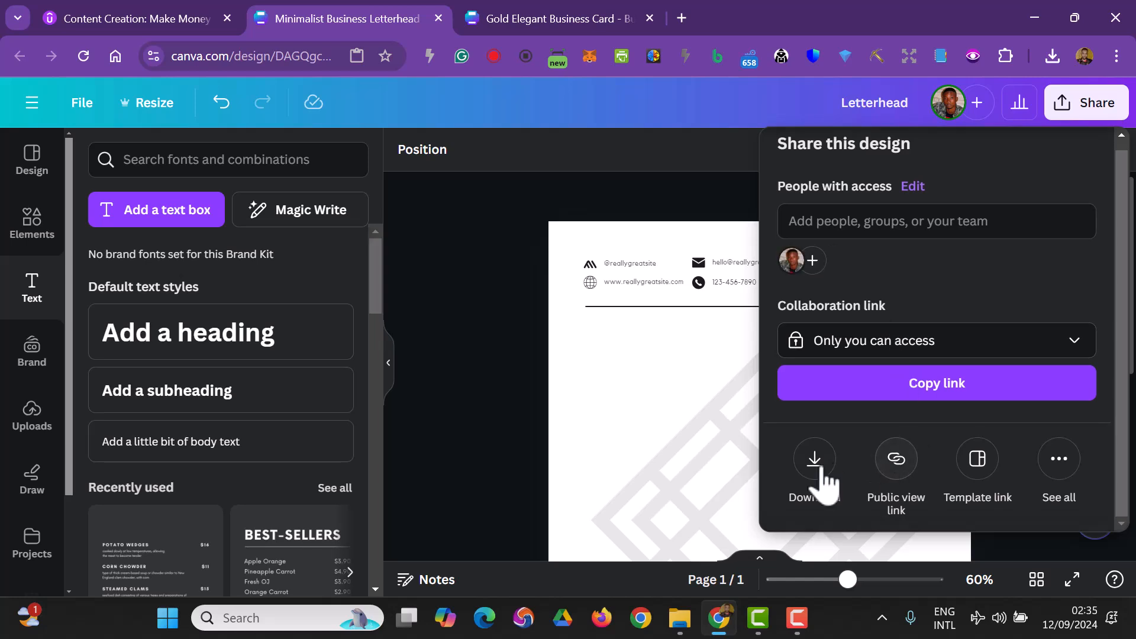
pyautogui.click(815, 462)
pyautogui.click(858, 234)
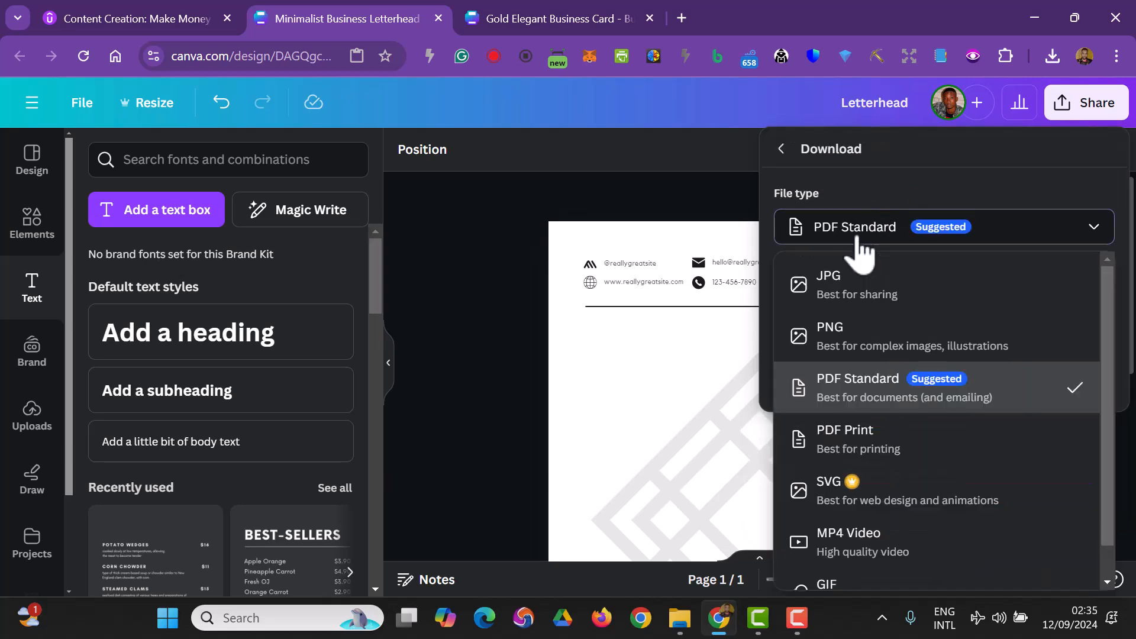
pyautogui.click(869, 301)
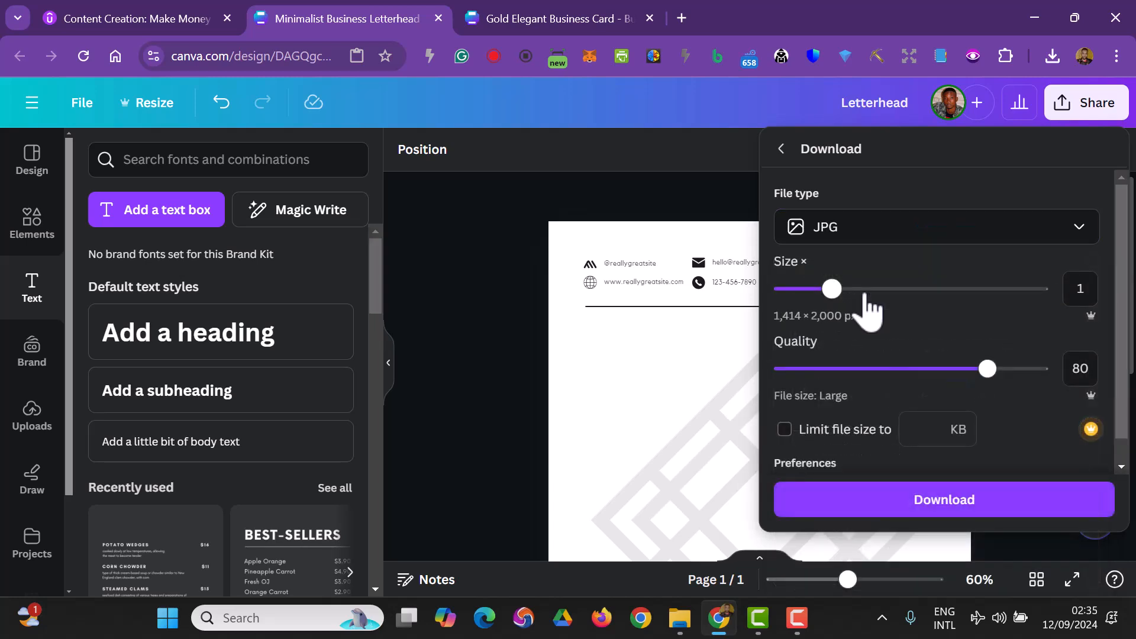
pyautogui.click(939, 508)
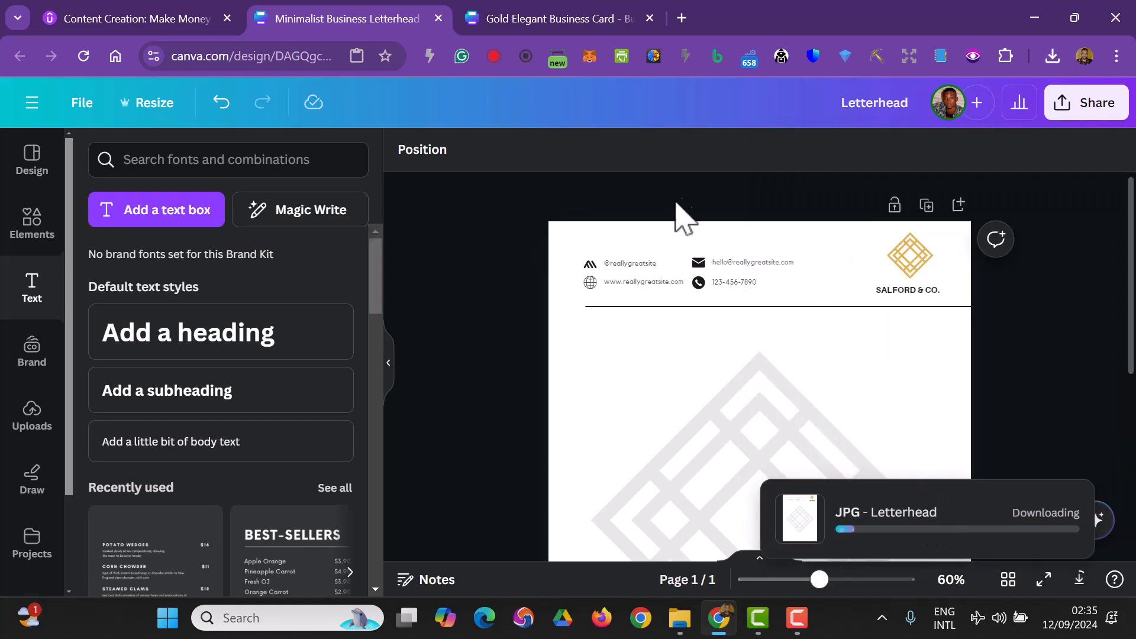
pyautogui.click(556, 22)
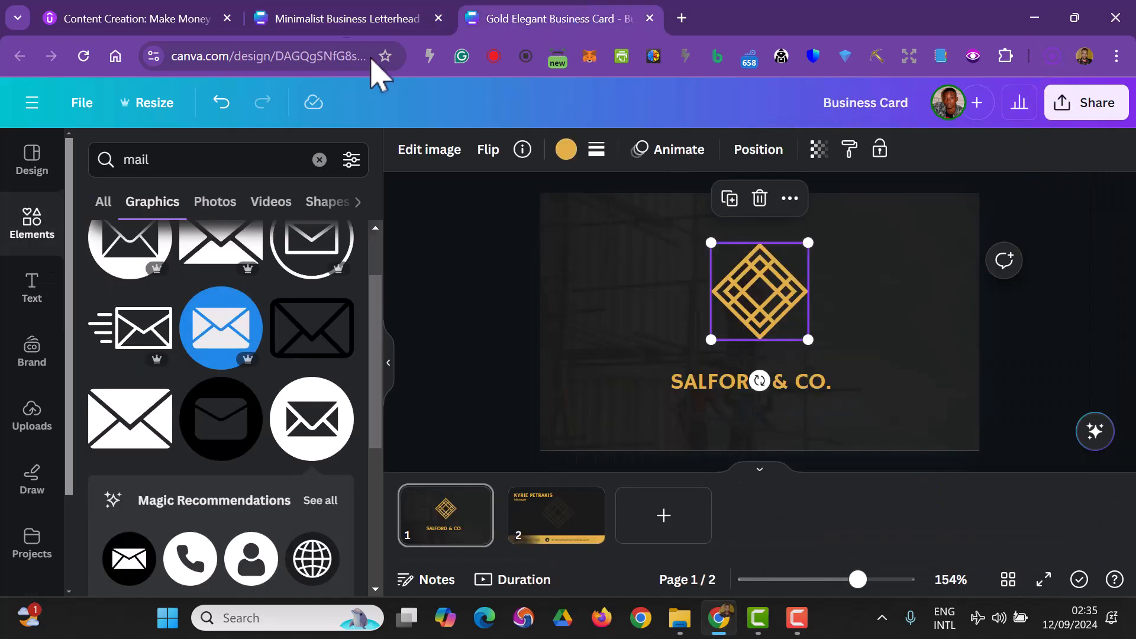
pyautogui.click(337, 23)
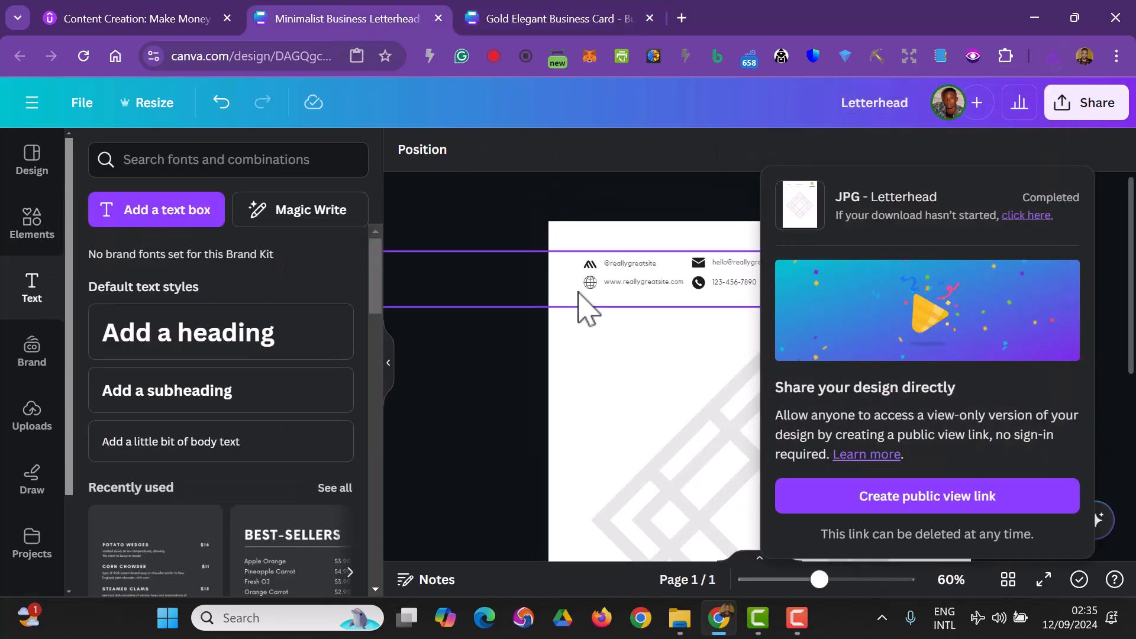